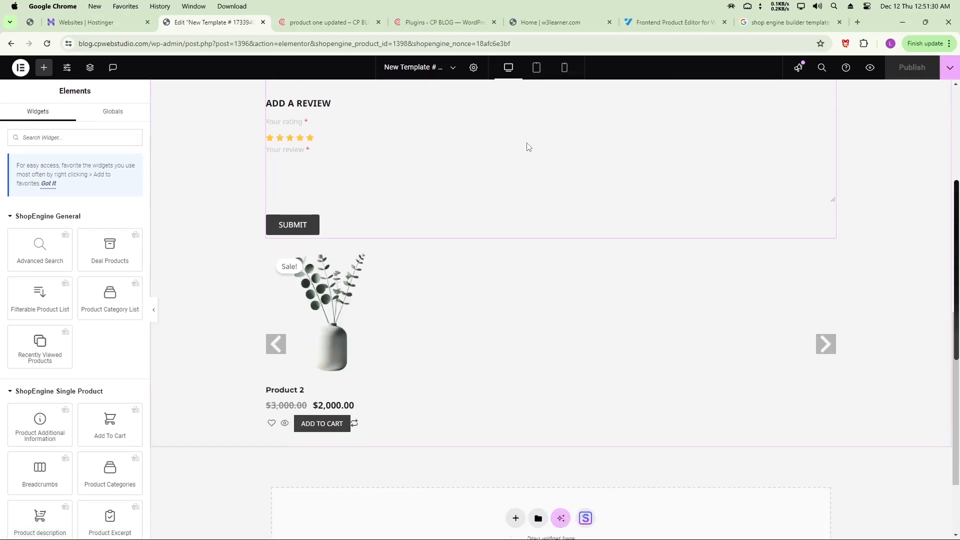
scroll(527, 143, down, 2)
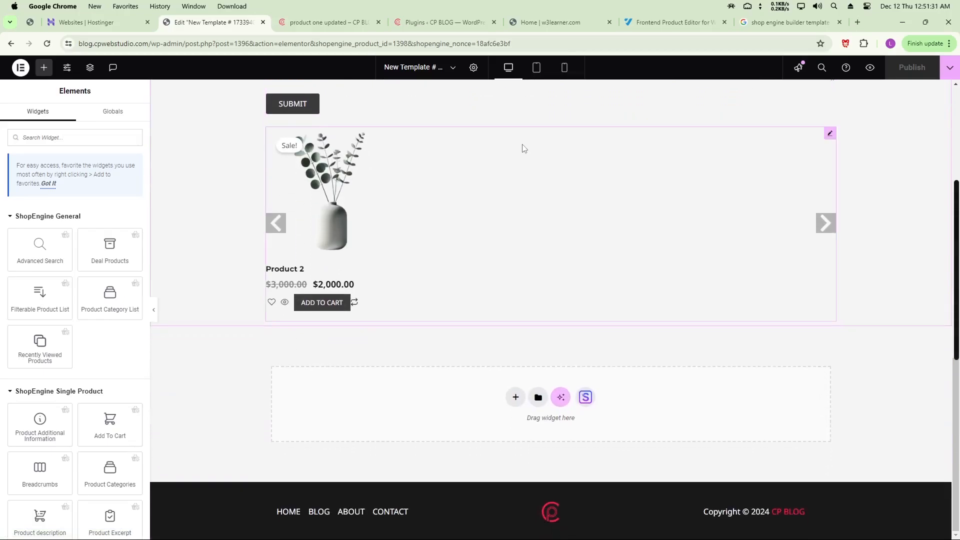
Switch from the Elementor template to the live 'Product One Updated' product page tab
click(337, 24)
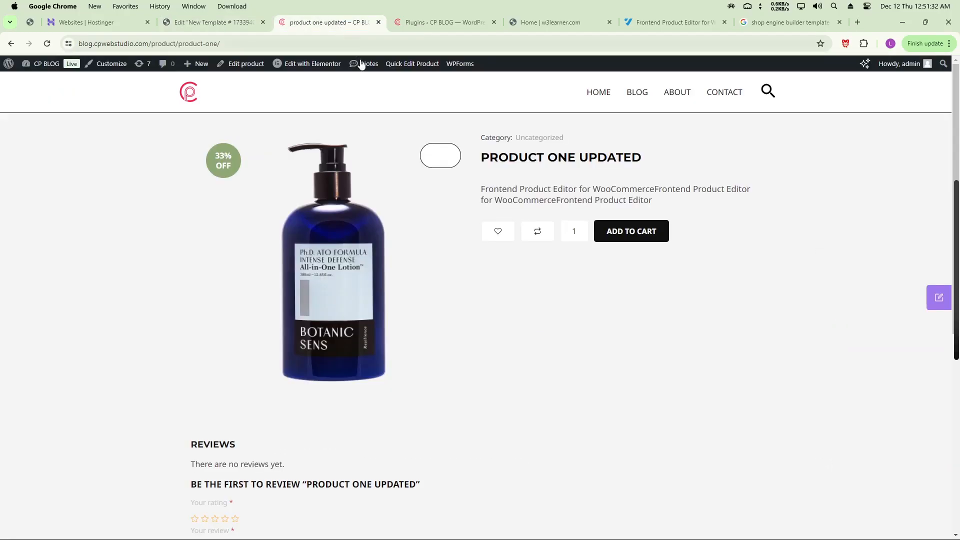
Open the frontend Update Product panel on the Product One Updated page
scroll(376, 110, down, 3)
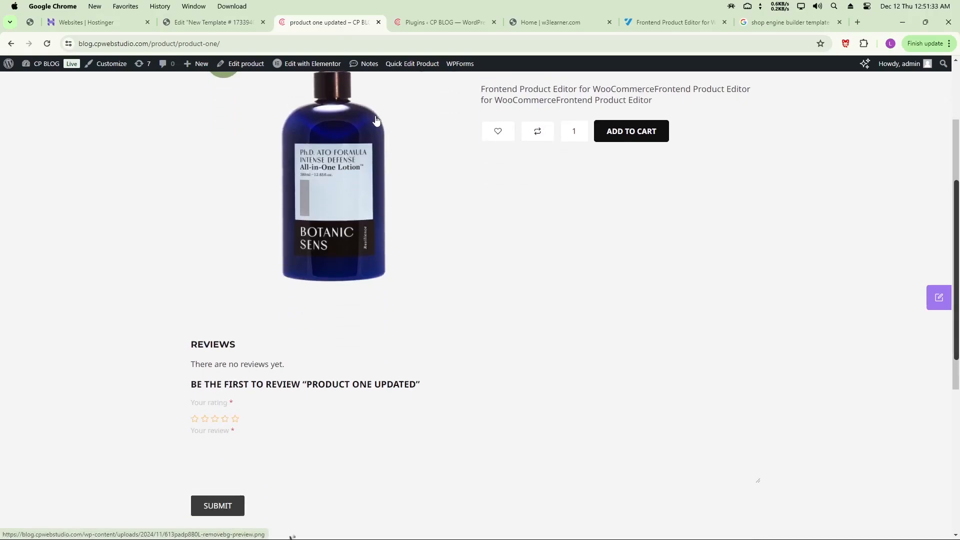
scroll(375, 124, down, 4)
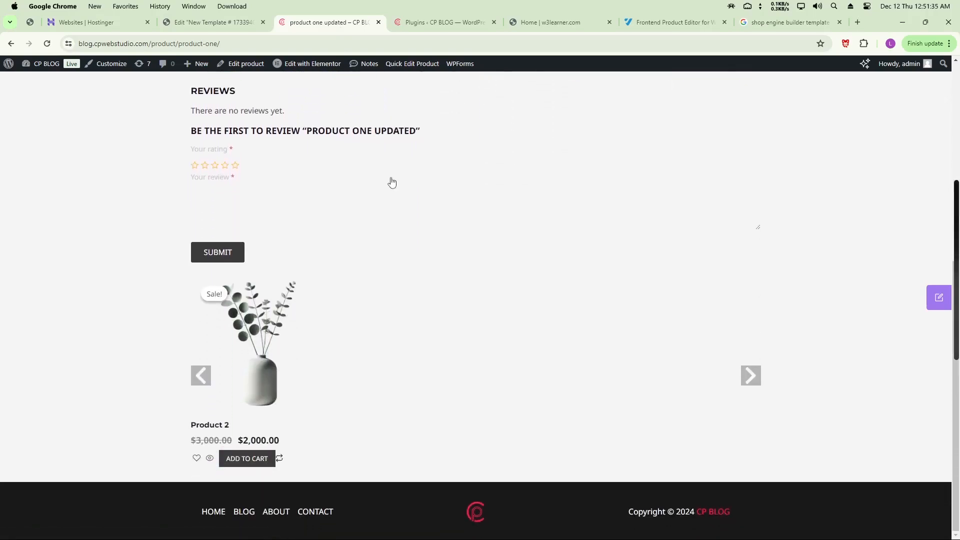
click(943, 303)
scroll(826, 261, down, 5)
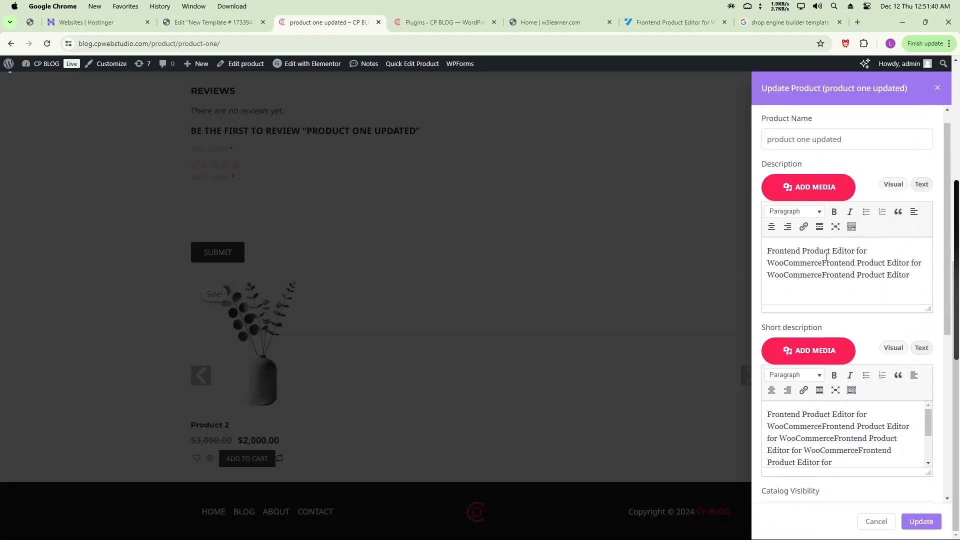
scroll(824, 267, up, 5)
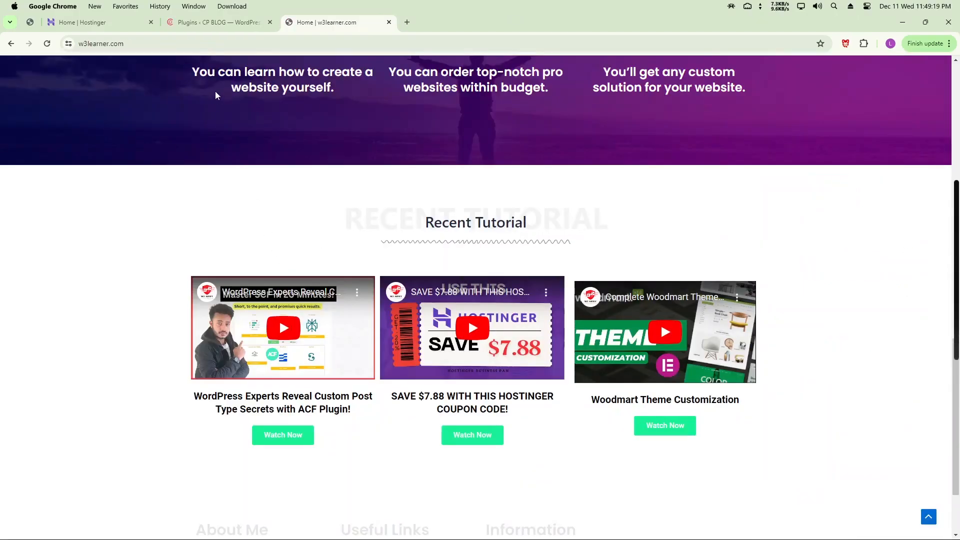
Search the WordPress Add Plugins page for 'elementor'
click(215, 22)
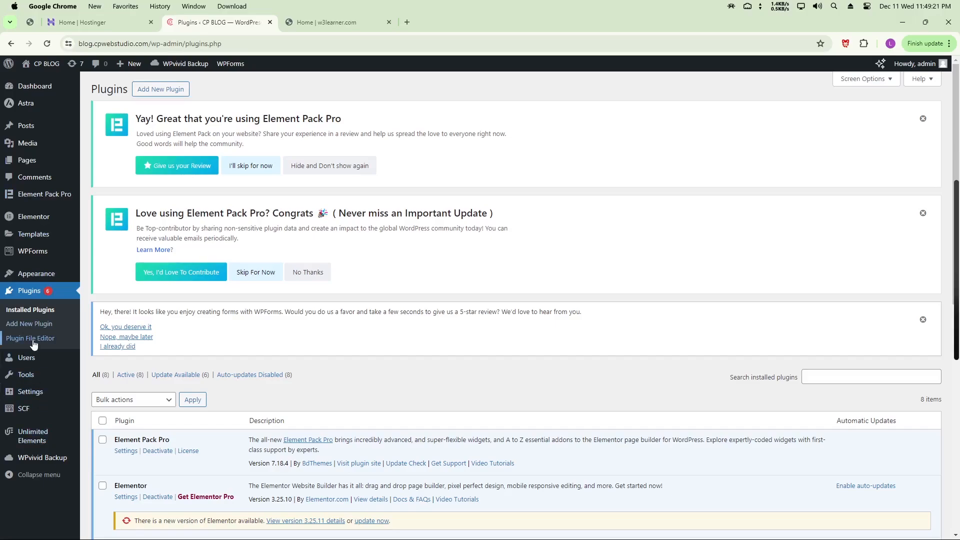
click(30, 325)
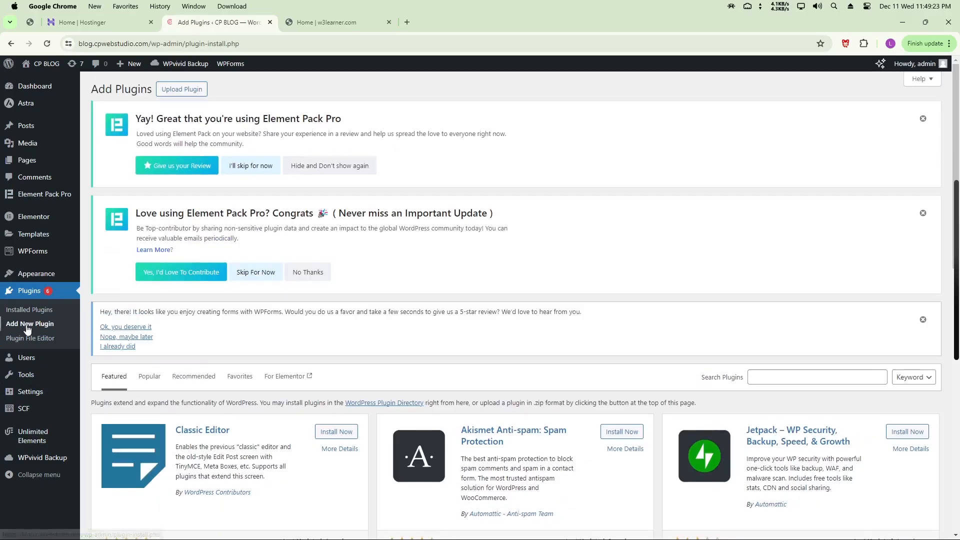
click(806, 378)
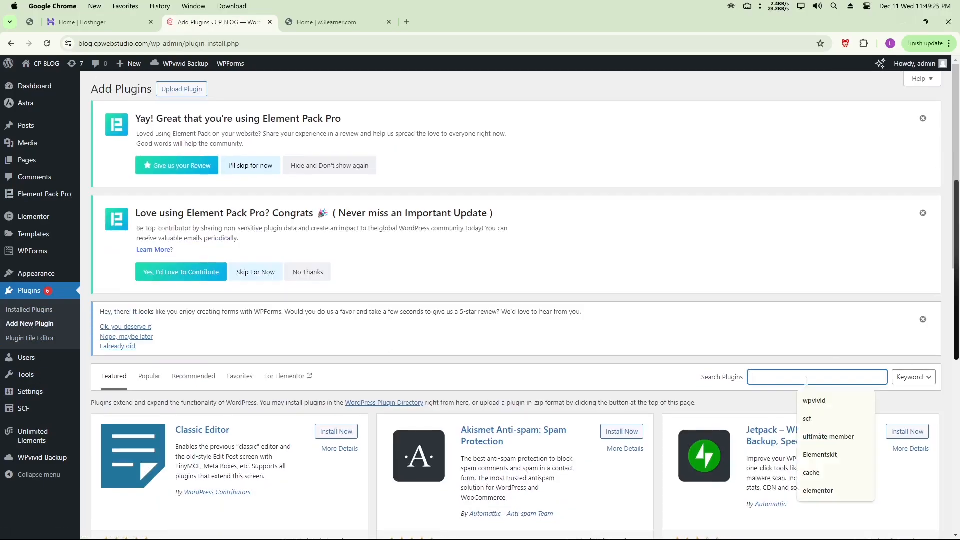
text(element)
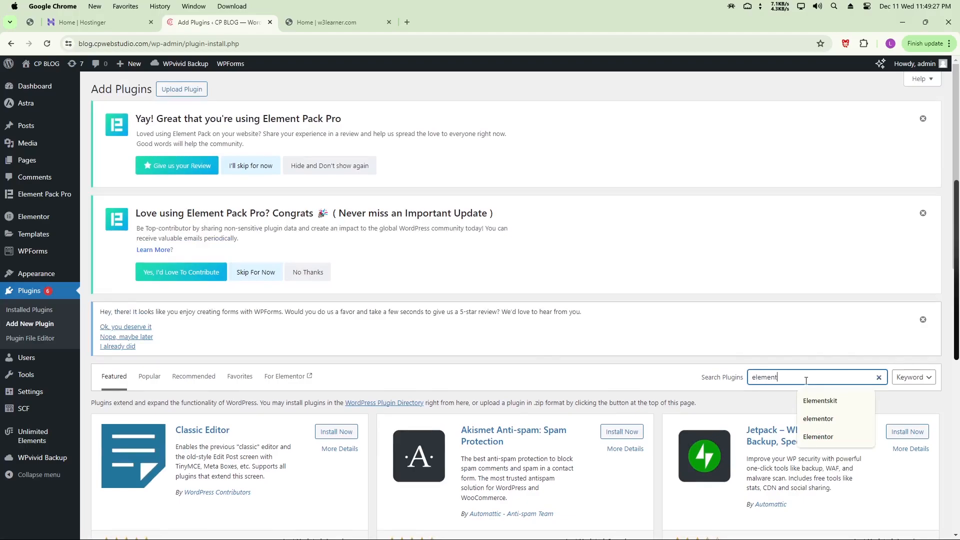
text(or)
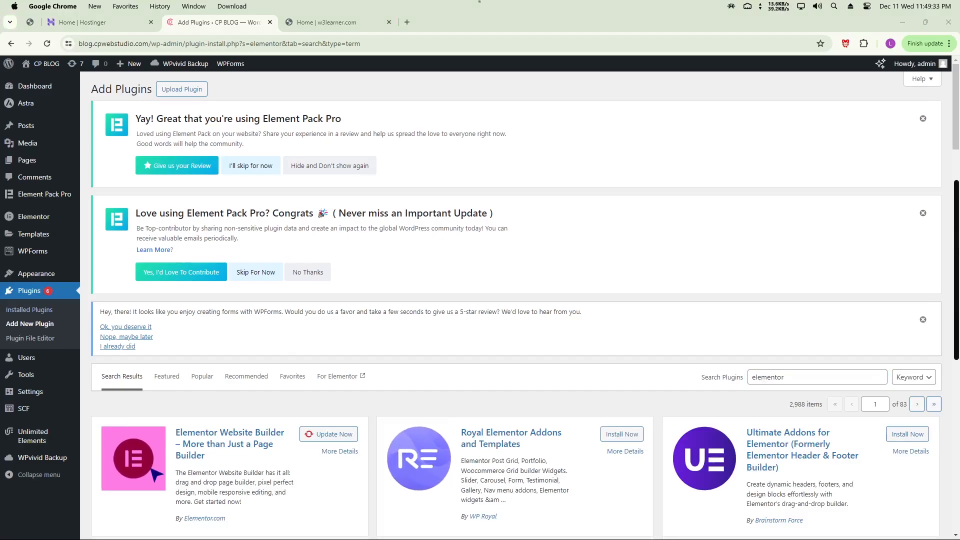
scroll(332, 344, down, 3)
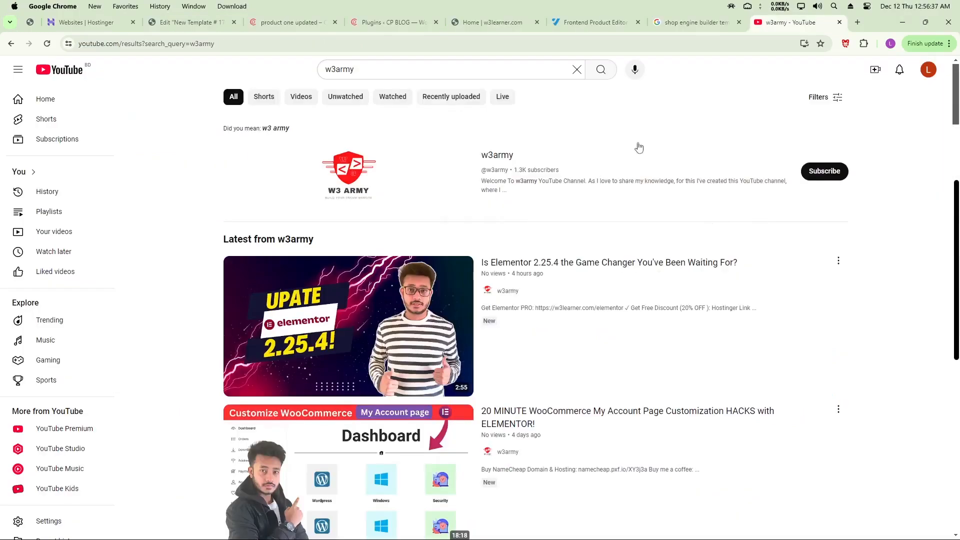
Open the Elementor 2.25.4 video and select the Elementor PRO link in its description
key(/)
click(398, 317)
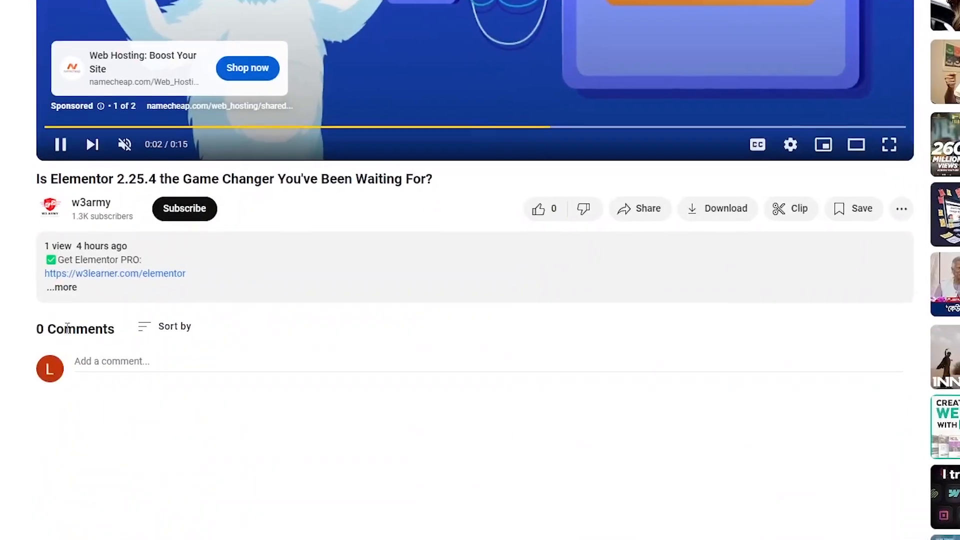
click(64, 287)
drag(187, 274, 43, 259)
click(37, 288)
drag(220, 255, 30, 255)
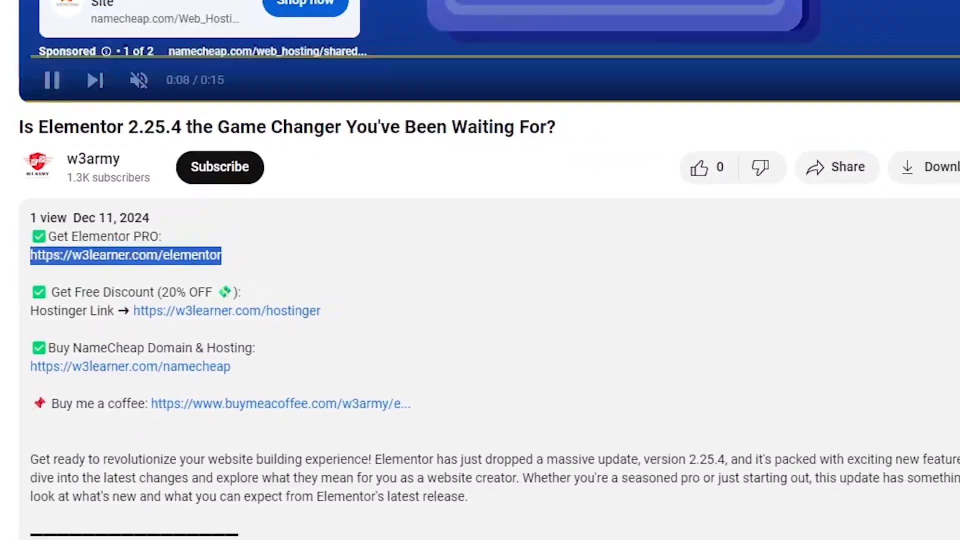
Load the copied Elementor PRO link, w3learner.com/elementor, in a new tab
key(ctrl+t)
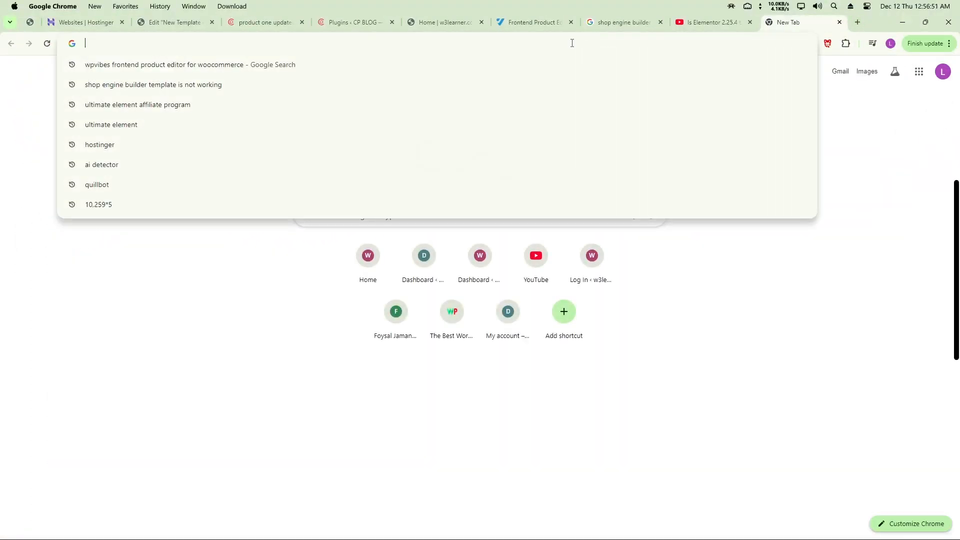
text(w3learner.com/elementor)
key(Return)
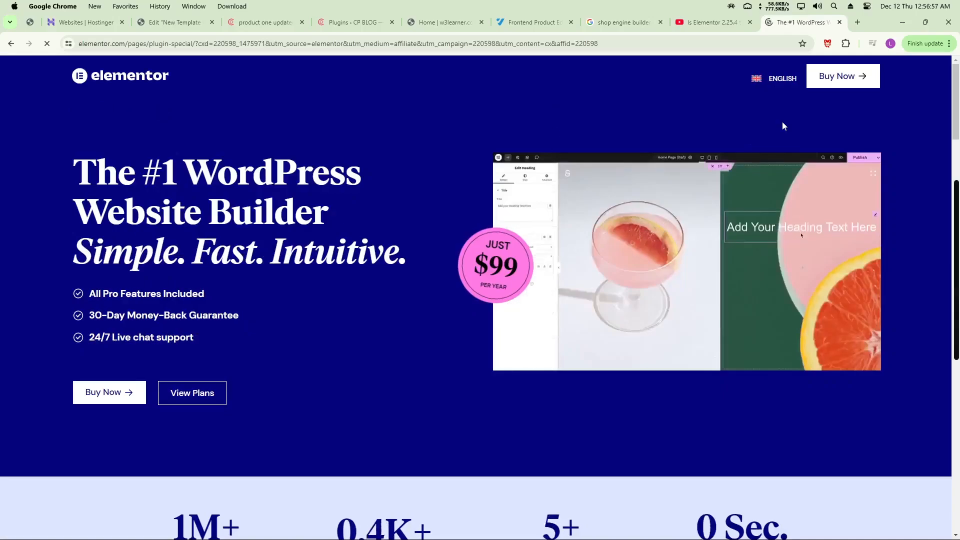
scroll(546, 270, down, 10)
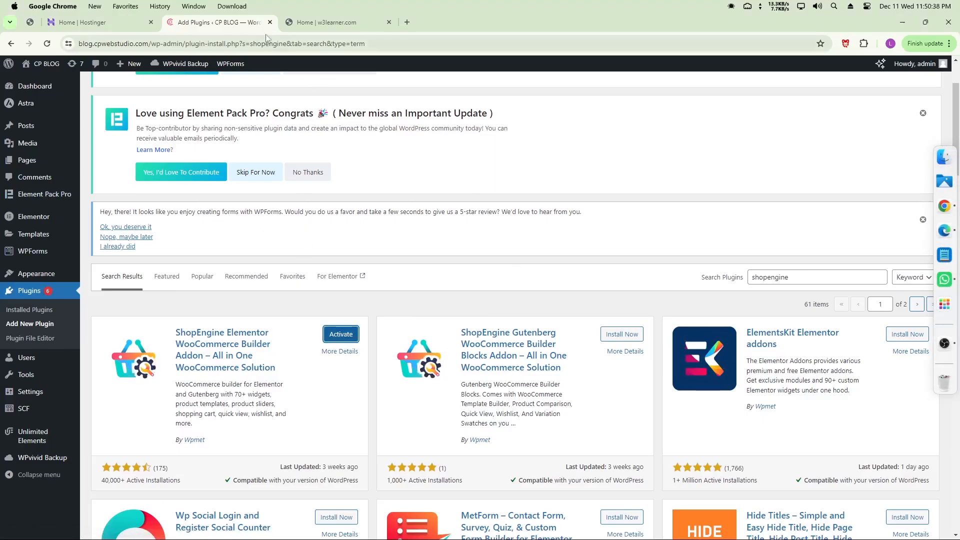
Search Google for Frontend Product Editor and open the WPVibes plugin page's pricing section
click(407, 22)
click(186, 44)
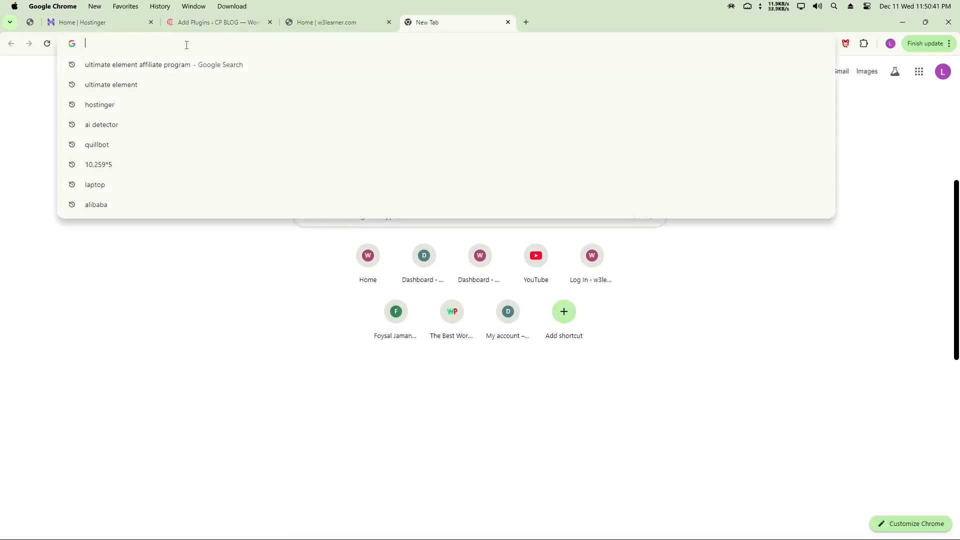
text(WPVibes Frontend Product Editor for WooCommerce)
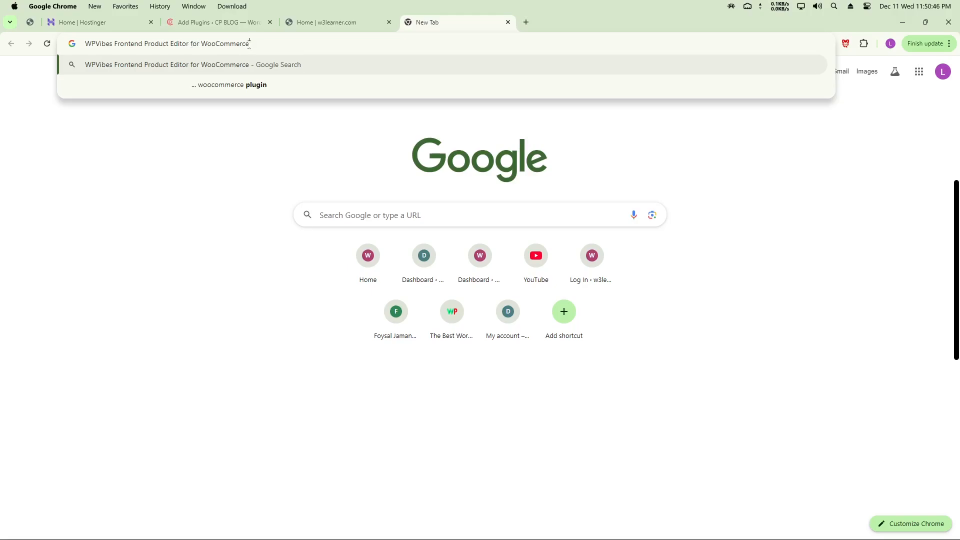
key(Return)
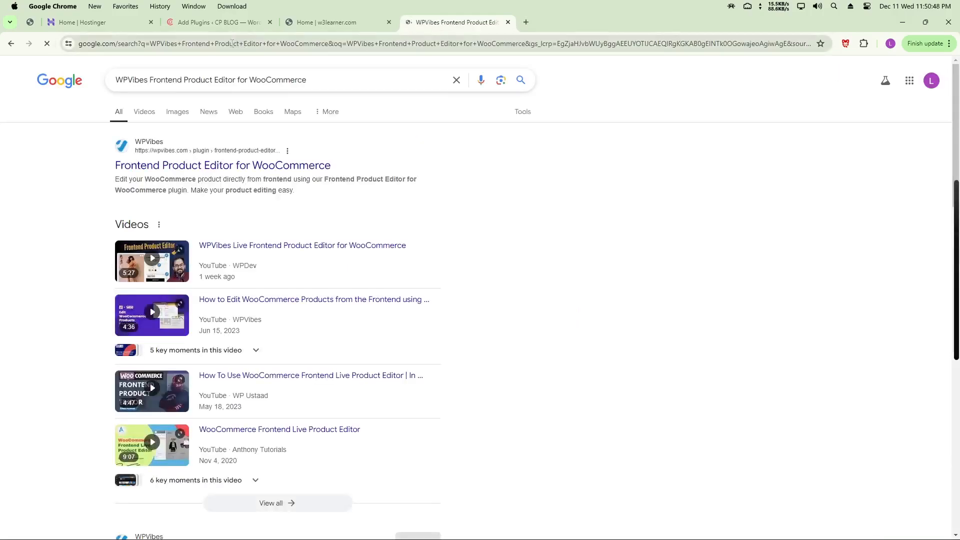
click(156, 167)
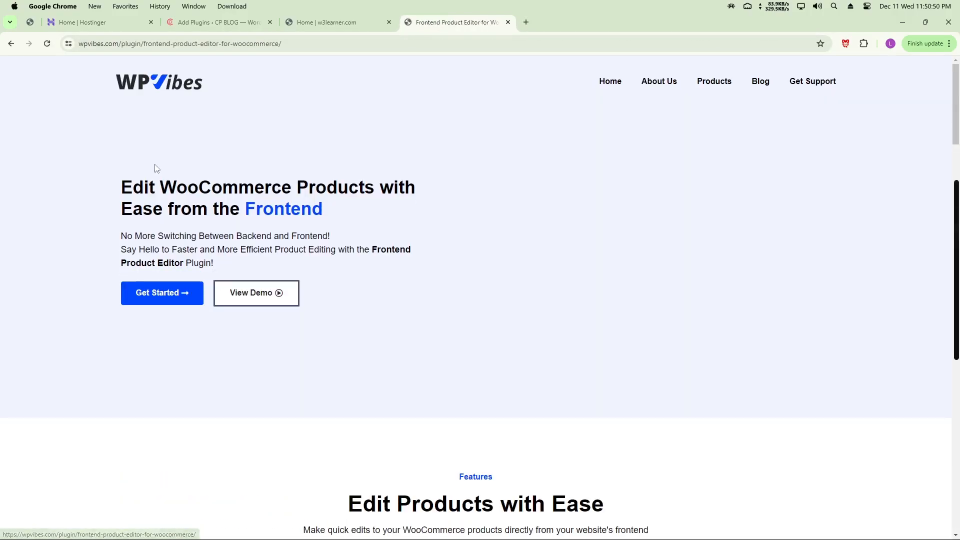
click(148, 295)
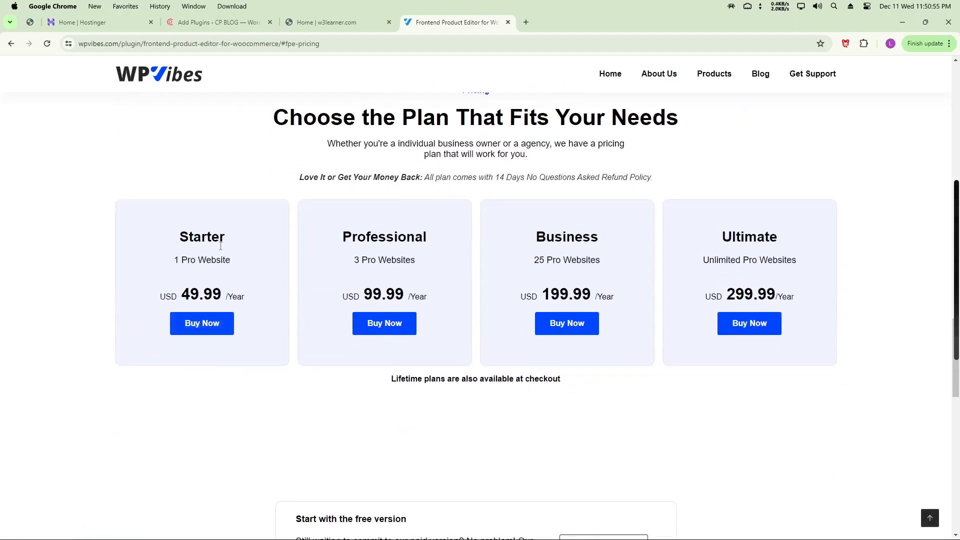
Download the free frontend-product-editor.zip and return to the WordPress Add Plugins tab
scroll(502, 295, down, 10)
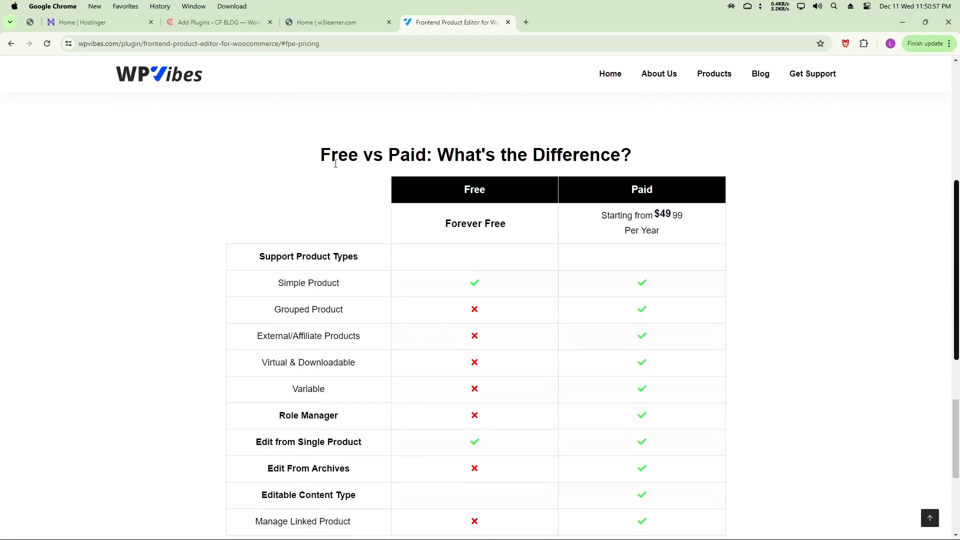
drag(321, 156, 577, 156)
scroll(479, 373, down, 7)
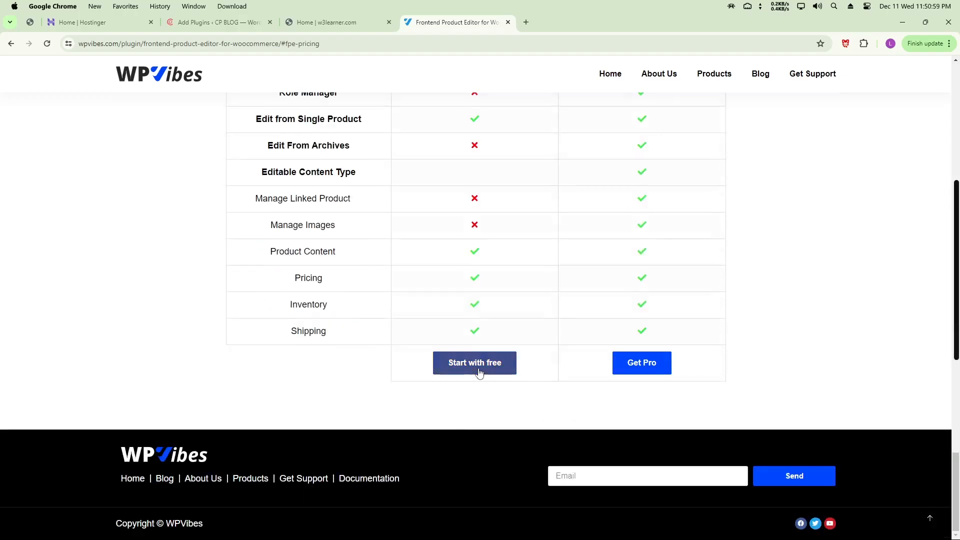
click(463, 371)
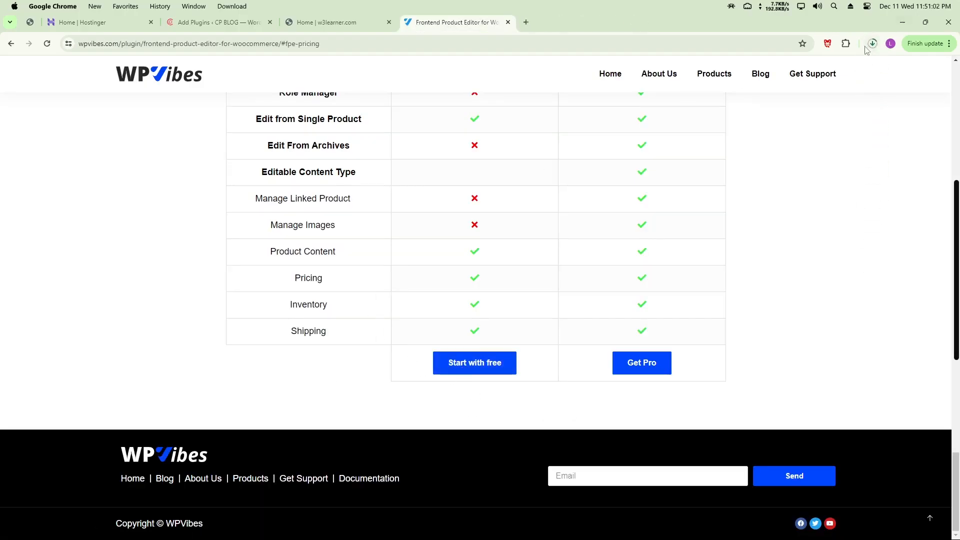
click(872, 44)
mouse_move(763, 95)
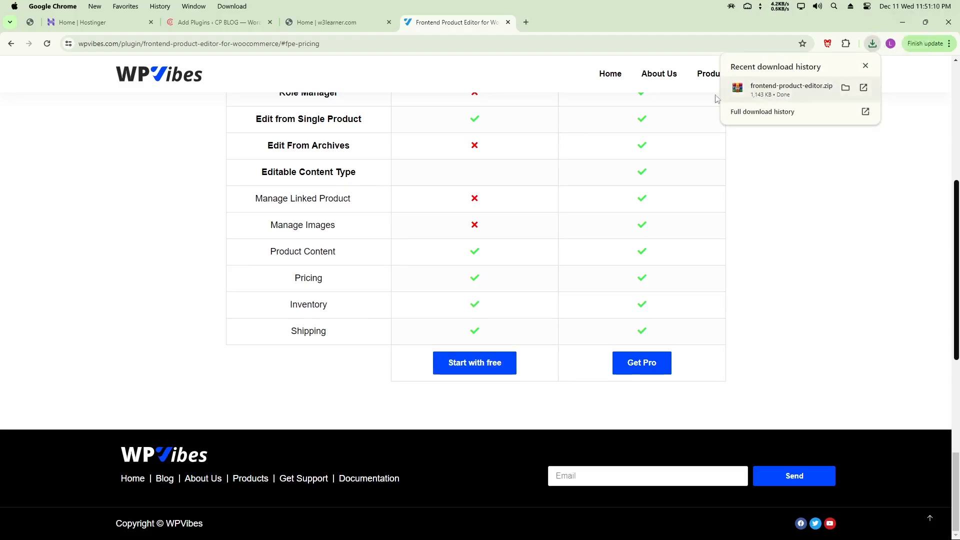
click(215, 22)
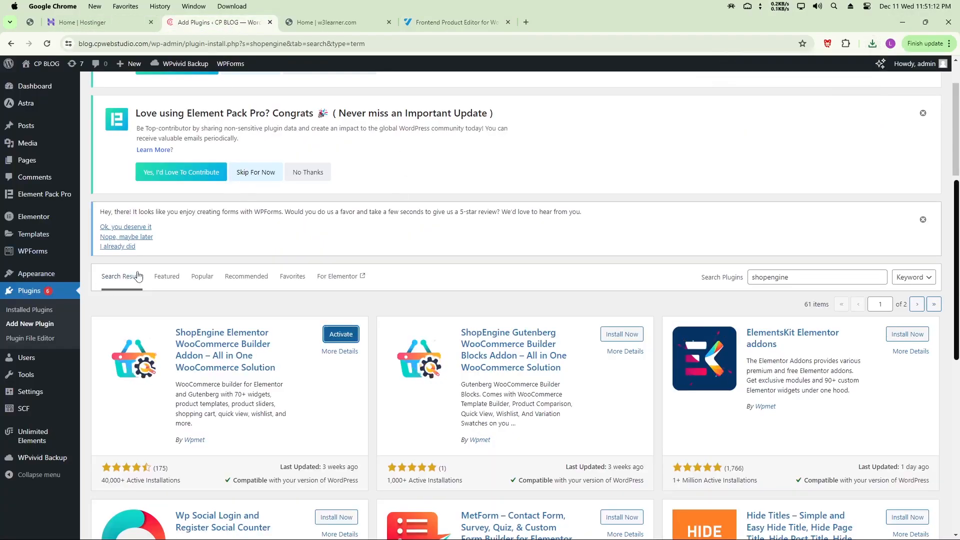
Upload and install frontend-product-editor.zip through Add Plugins
click(42, 323)
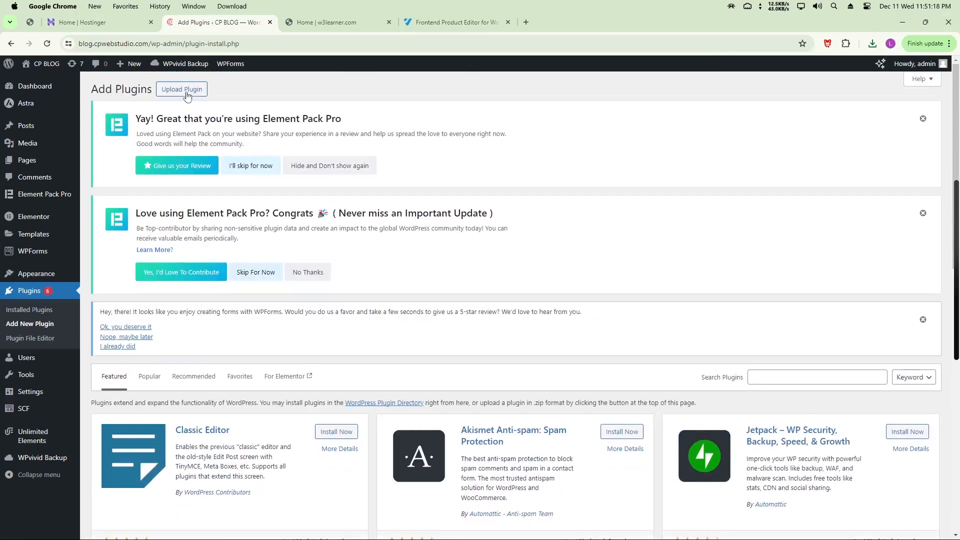
click(186, 93)
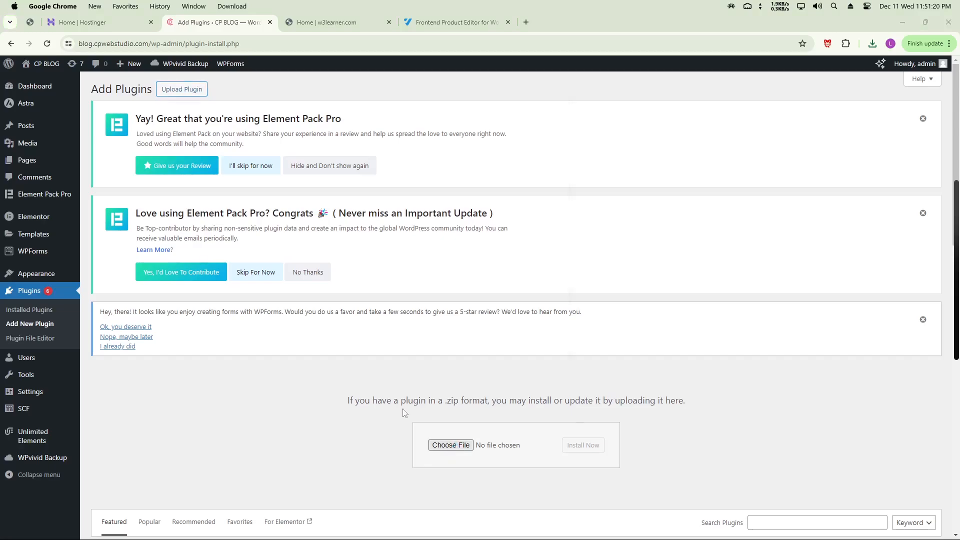
click(450, 445)
click(107, 110)
click(531, 475)
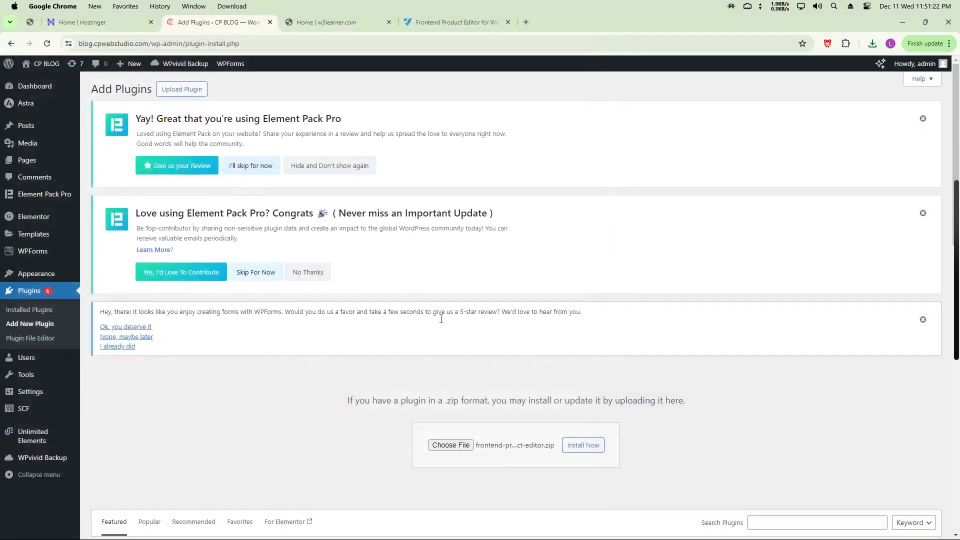
click(598, 451)
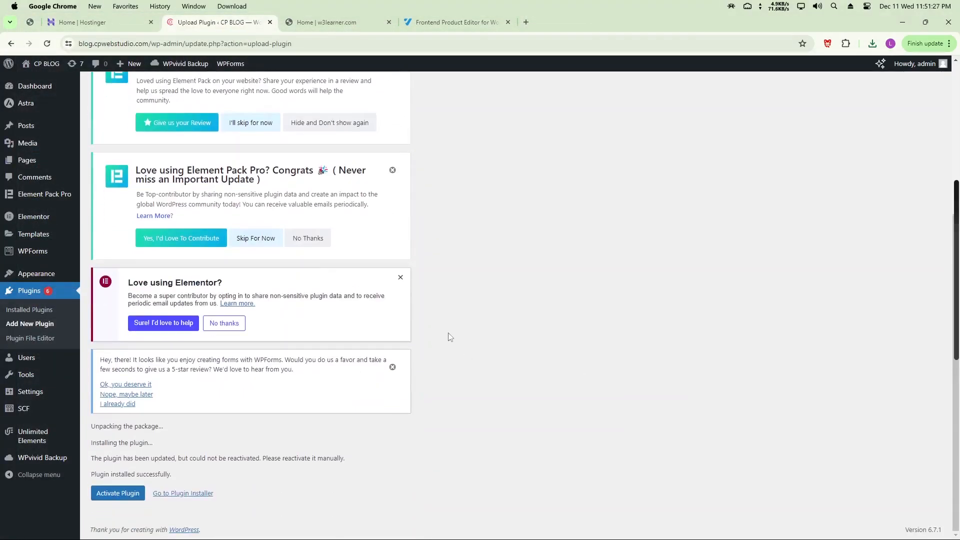
Activate Frontend Product Editor for WooCommerce in Installed Plugins
click(29, 311)
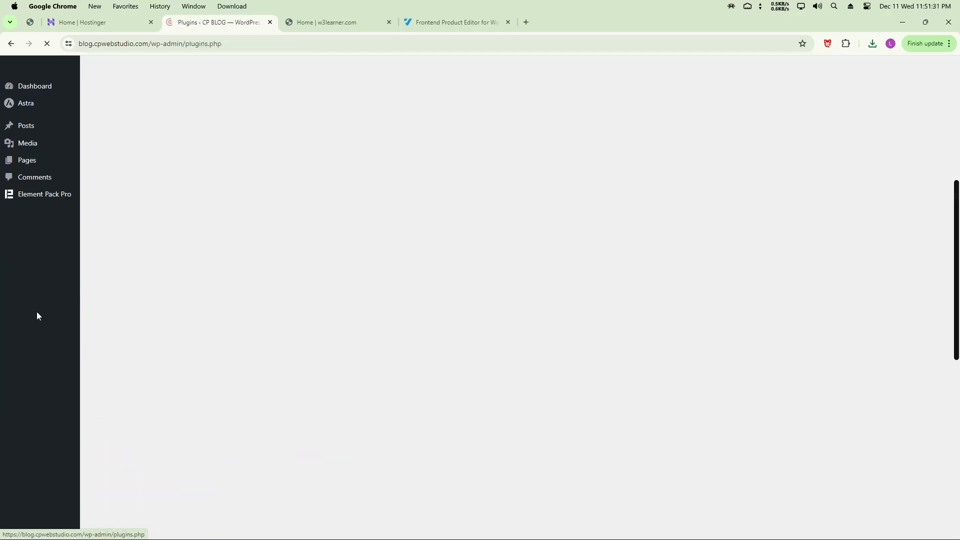
scroll(162, 282, down, 5)
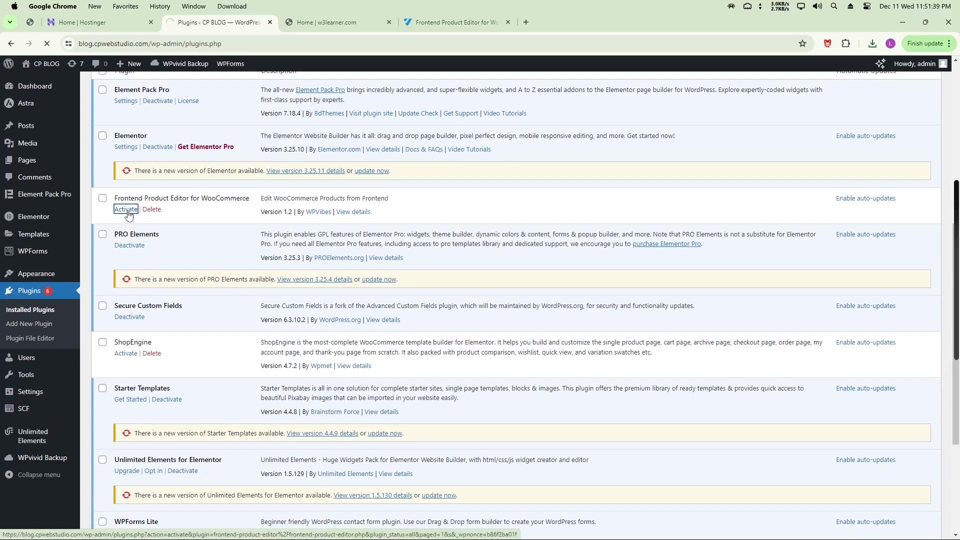
click(127, 281)
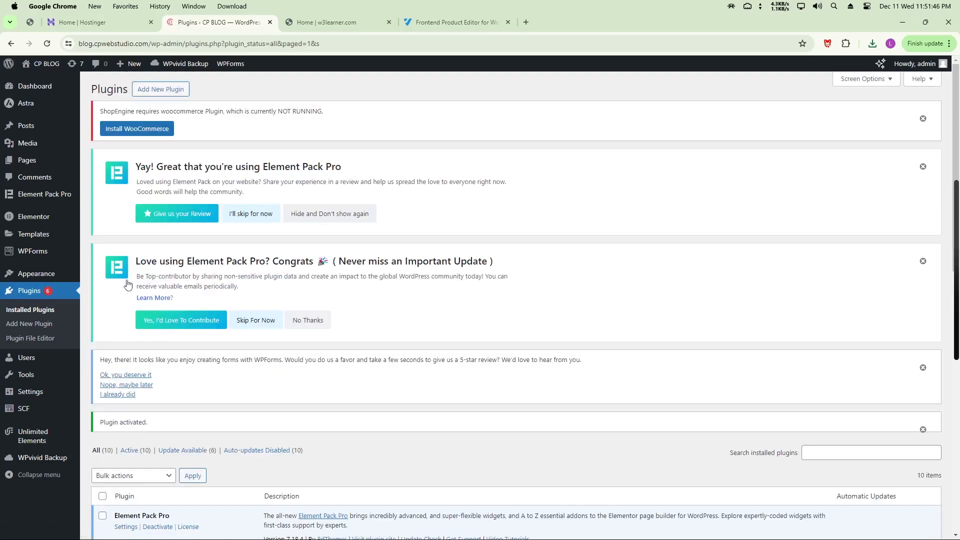
Go through the admin menu to ShopEngine's Getting Started wizard
scroll(129, 300, down, 6)
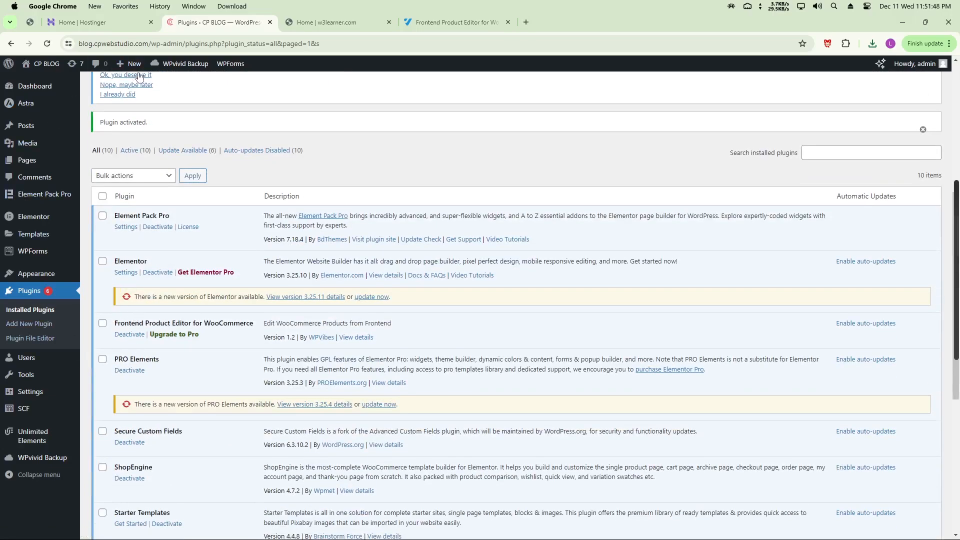
mouse_move(24, 231)
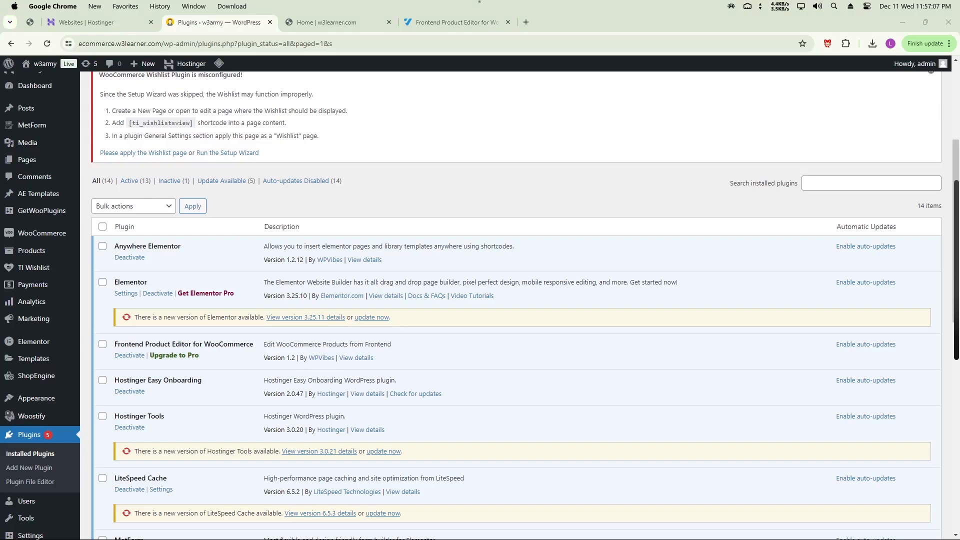
mouse_move(38, 380)
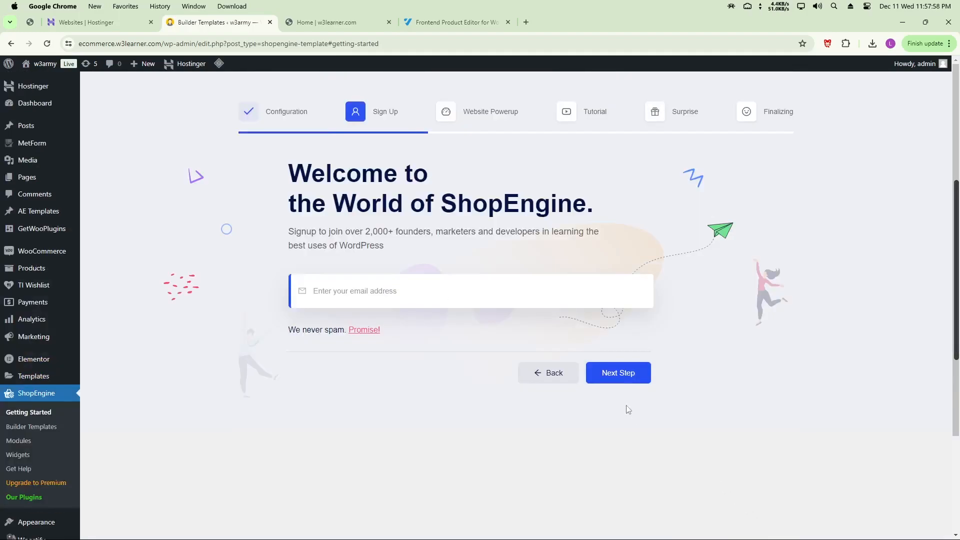
Advance through Website Powerup, Tutorial and Surprise, then save on the Congratulations screen
click(618, 373)
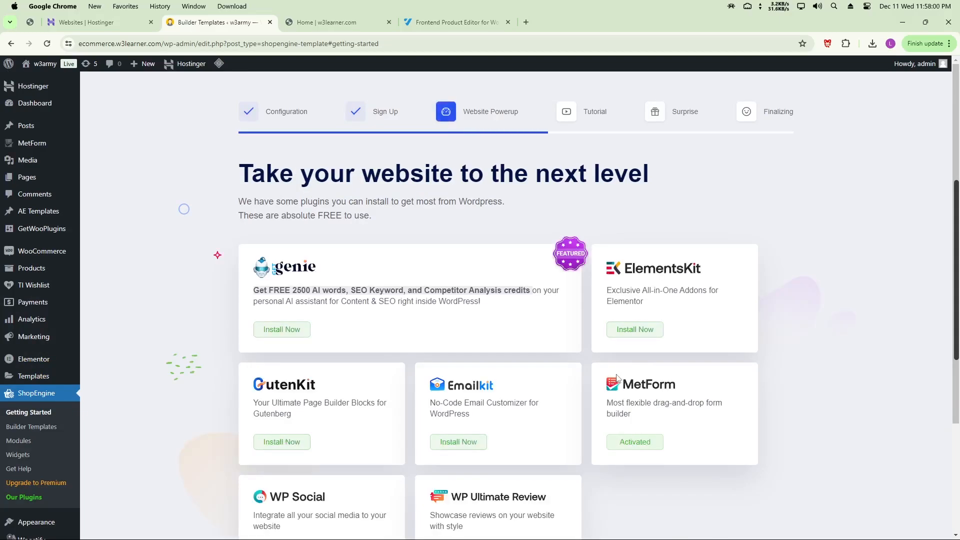
scroll(558, 271, down, 4)
click(737, 493)
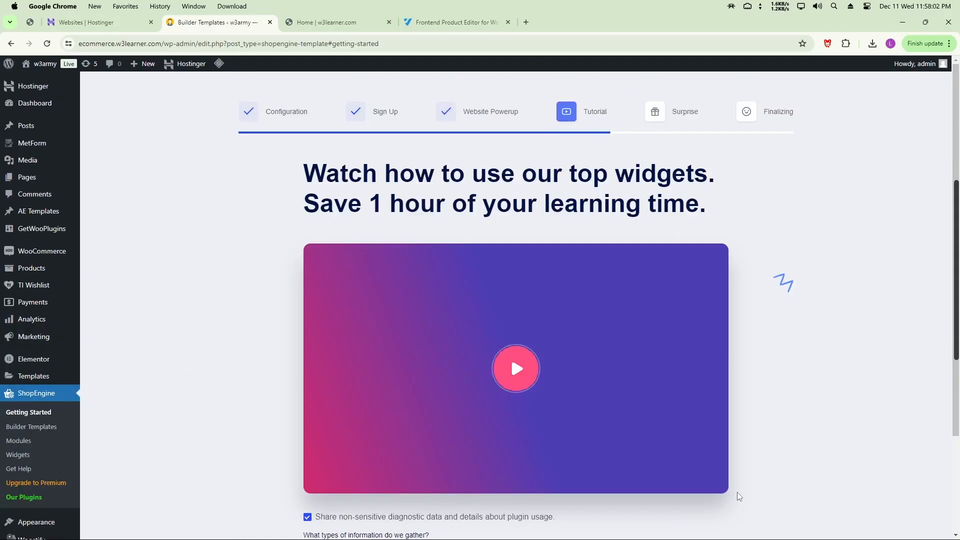
scroll(703, 300, down, 3)
click(701, 461)
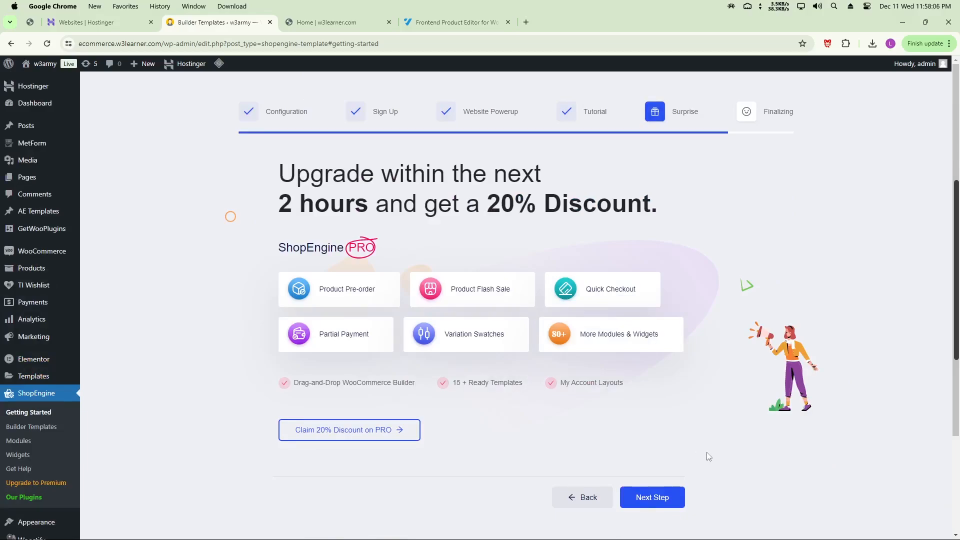
click(652, 500)
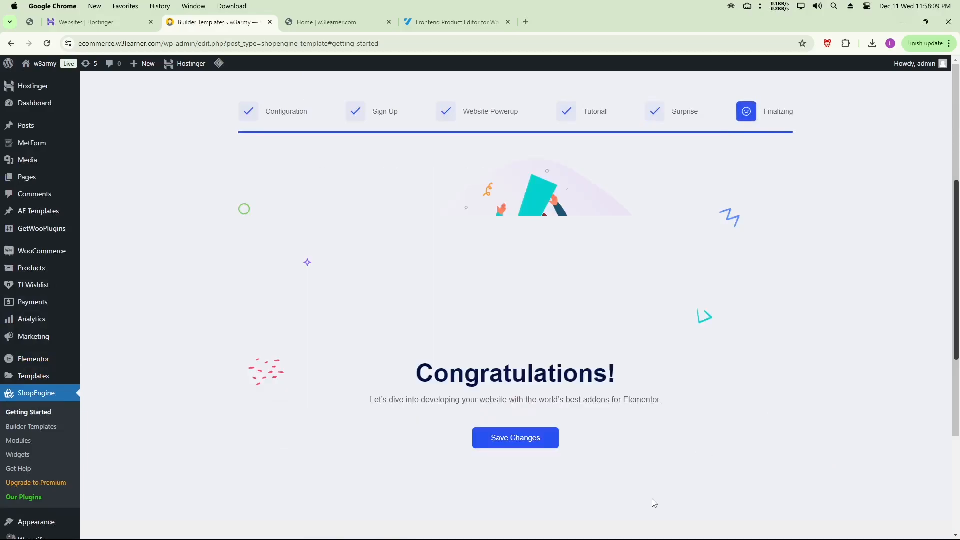
click(509, 442)
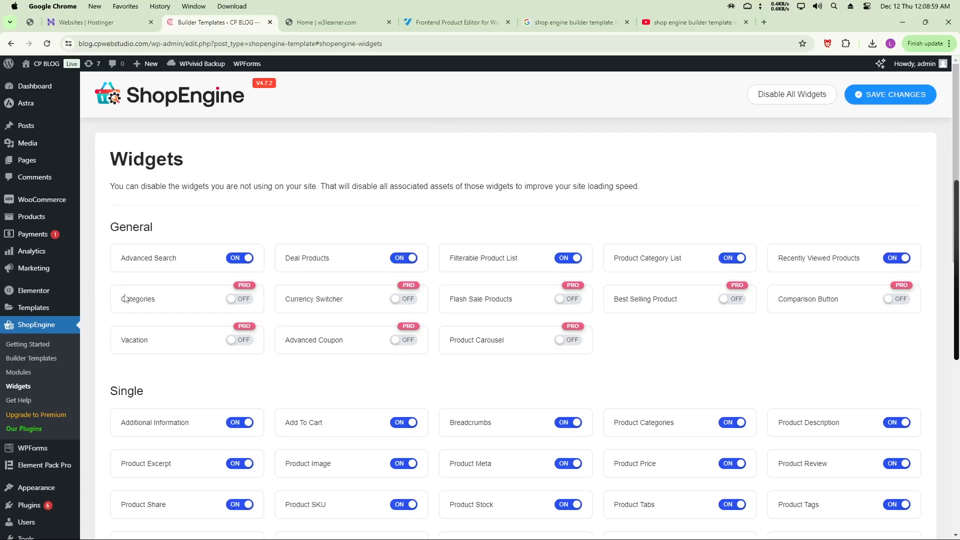
Add a new ShopEngine builder template of type Single and save it
scroll(64, 358, down, 3)
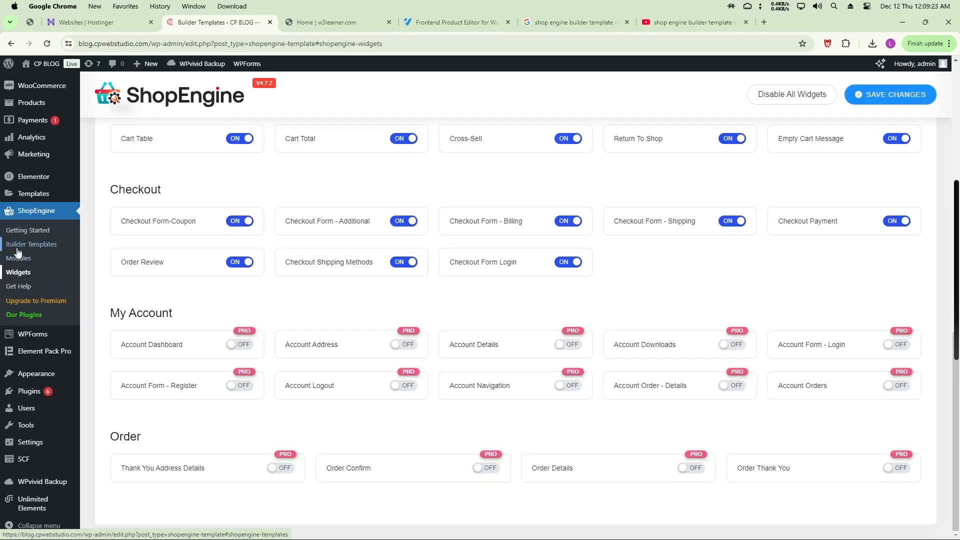
click(15, 247)
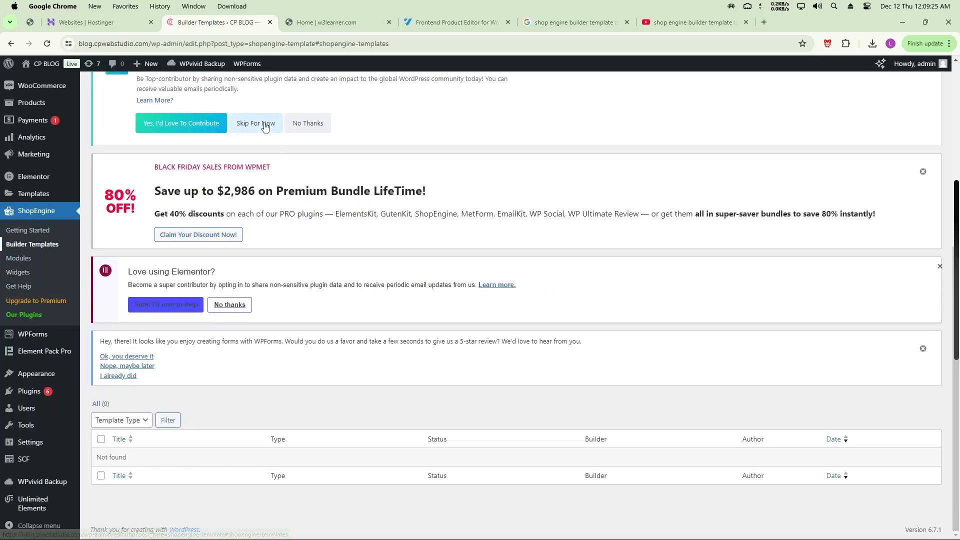
scroll(260, 125, up, 6)
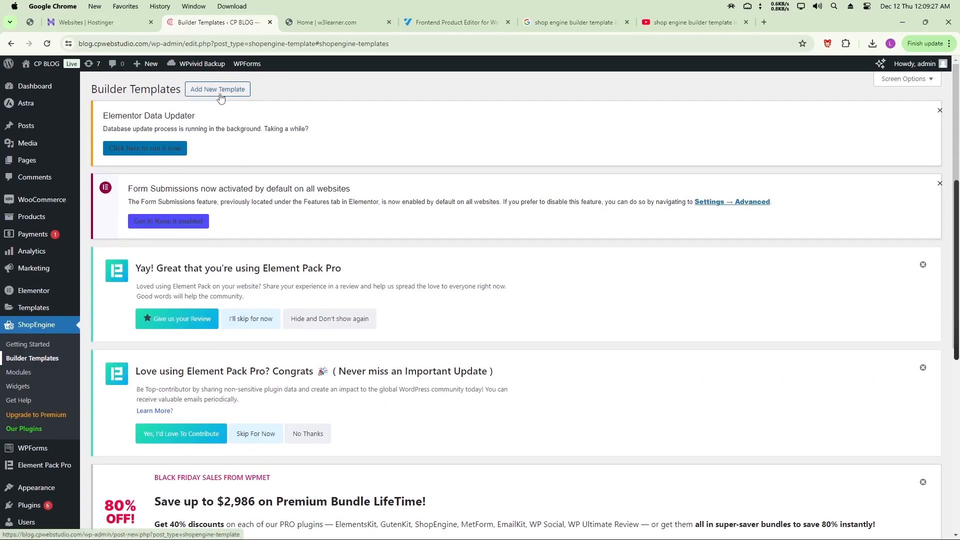
click(220, 92)
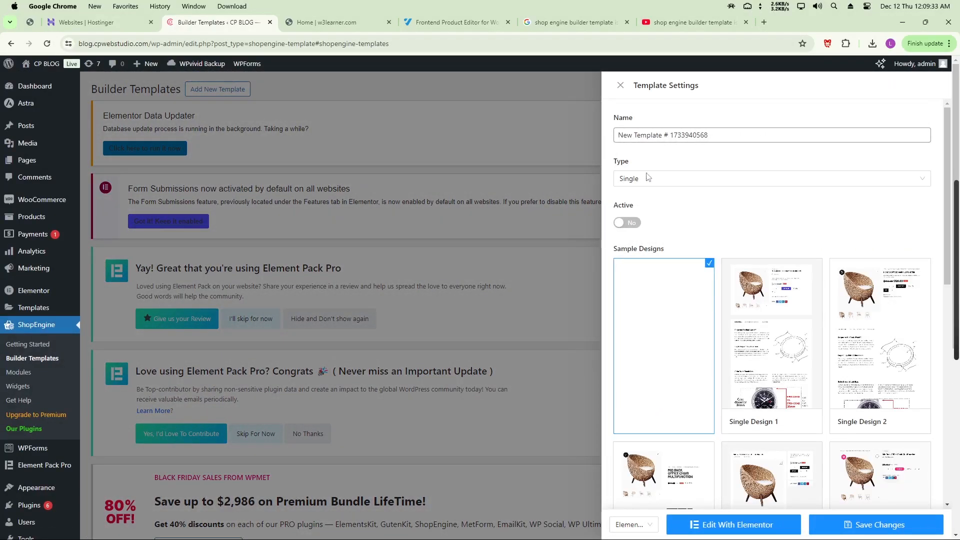
mouse_move(770, 273)
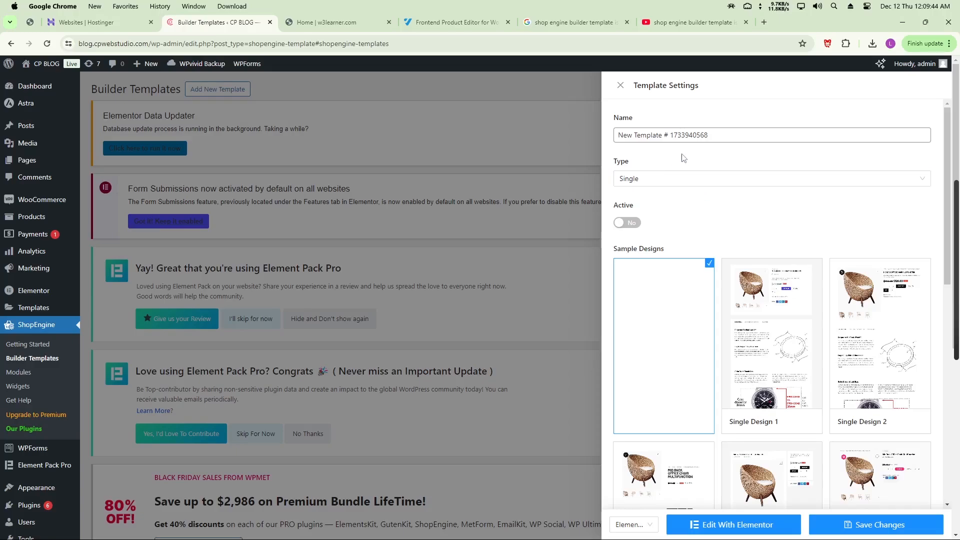
click(665, 179)
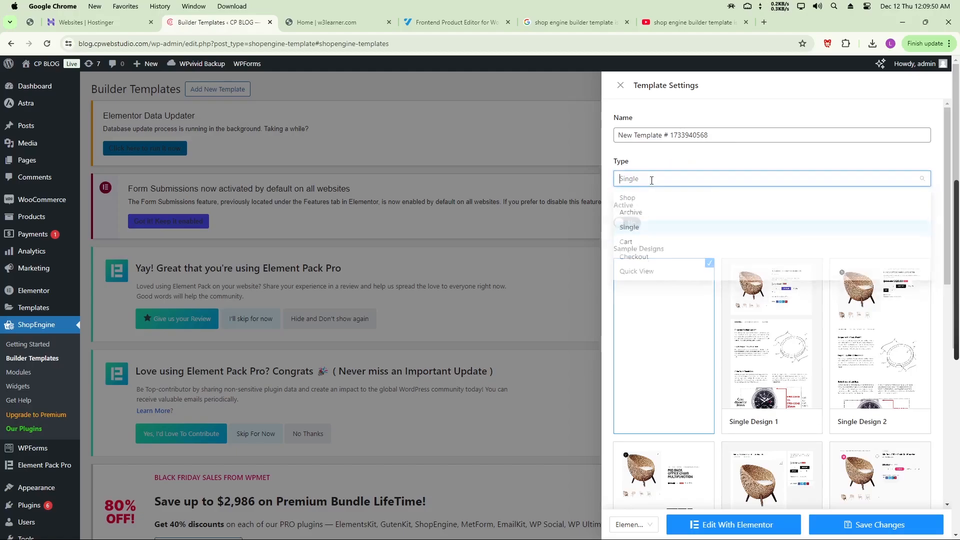
click(642, 231)
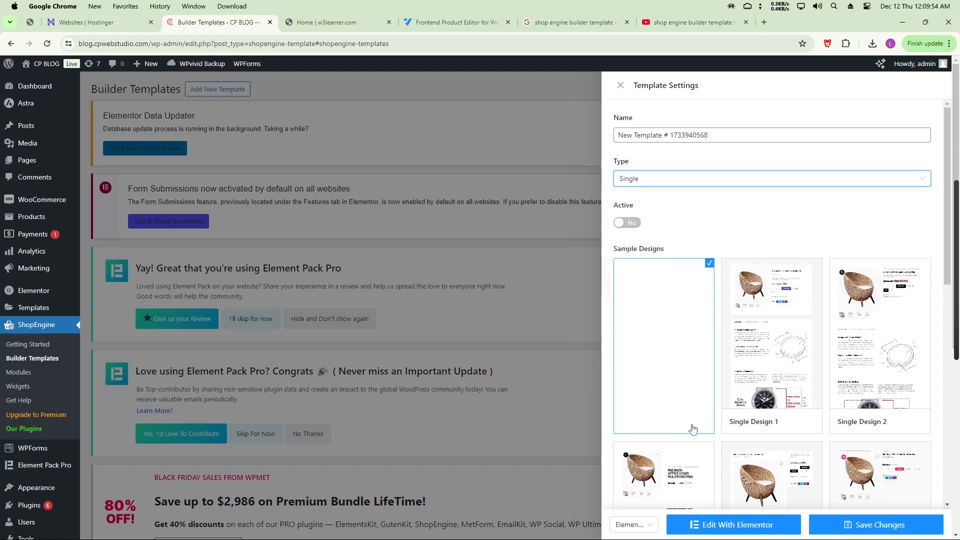
click(872, 527)
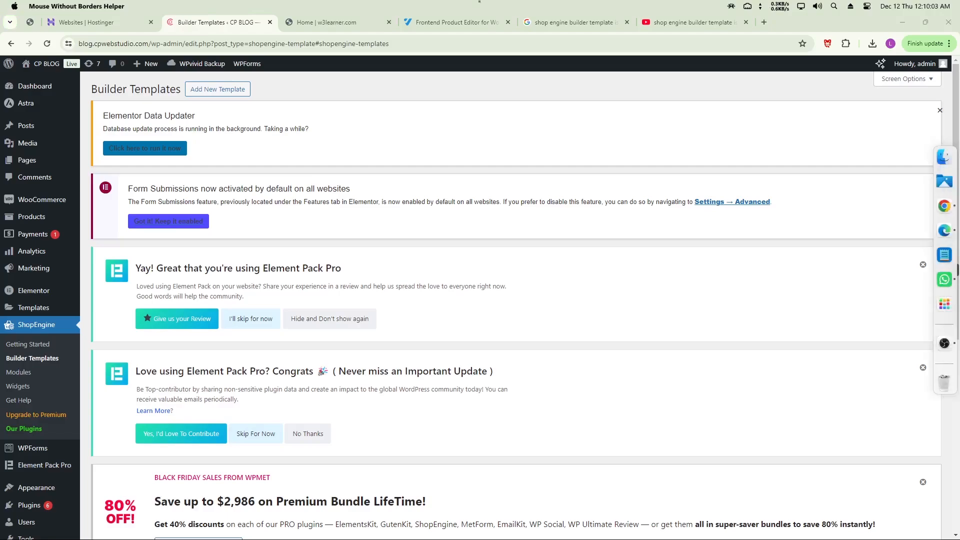
scroll(433, 322, down, 5)
scroll(433, 323, down, 2)
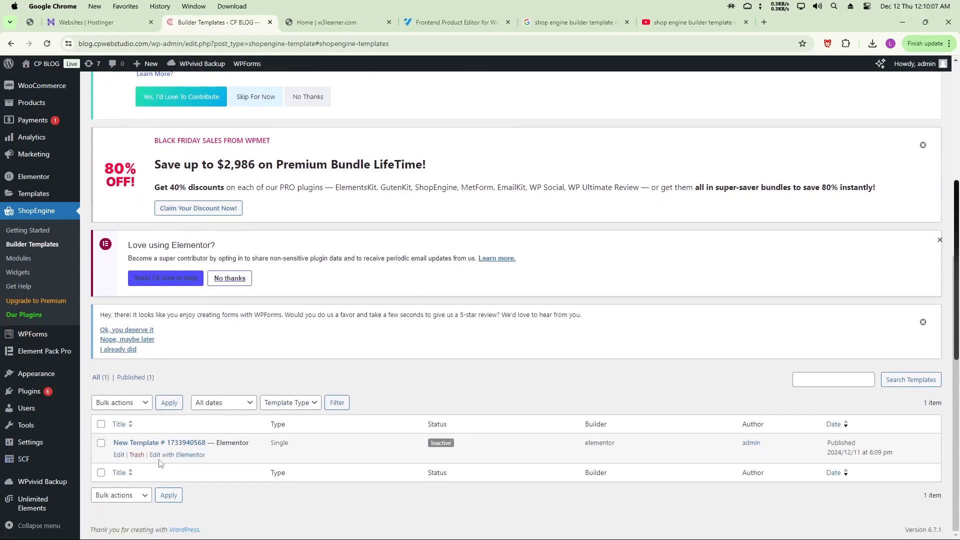
click(119, 455)
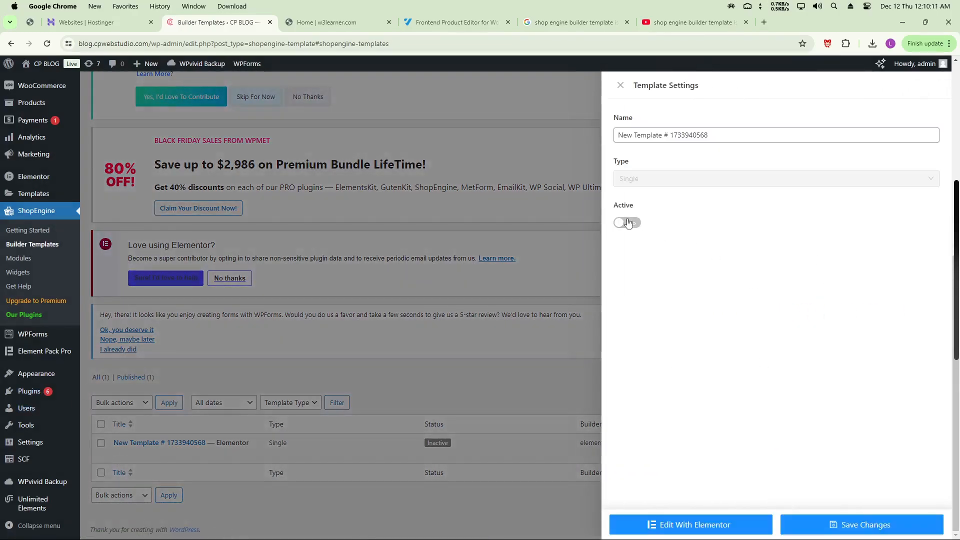
click(625, 222)
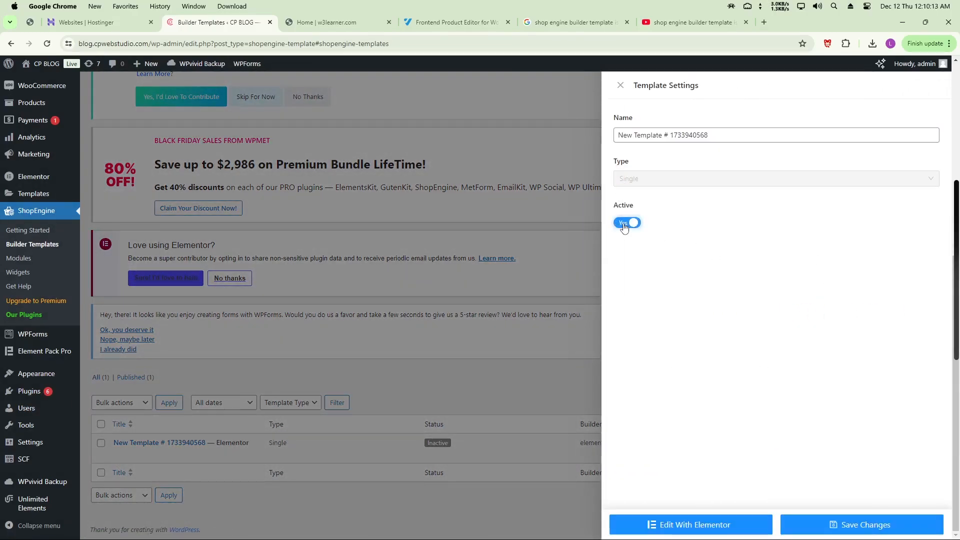
click(840, 525)
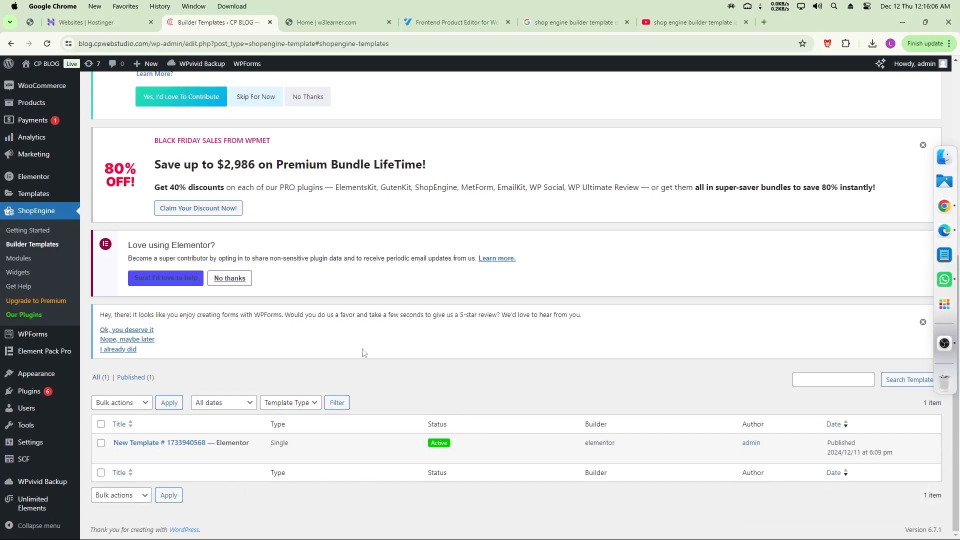
Open the Single template in Elementor with 'product one' chosen as the preview product
click(177, 455)
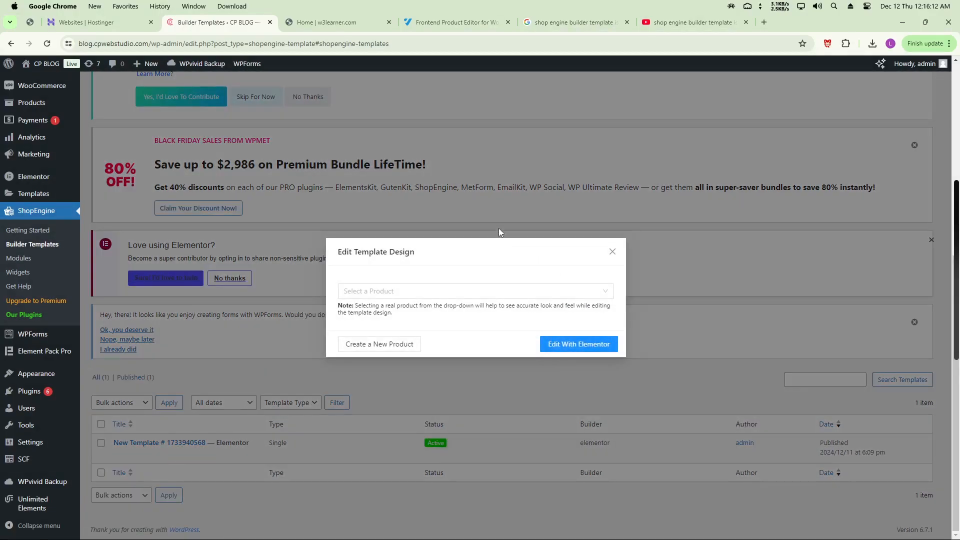
click(420, 291)
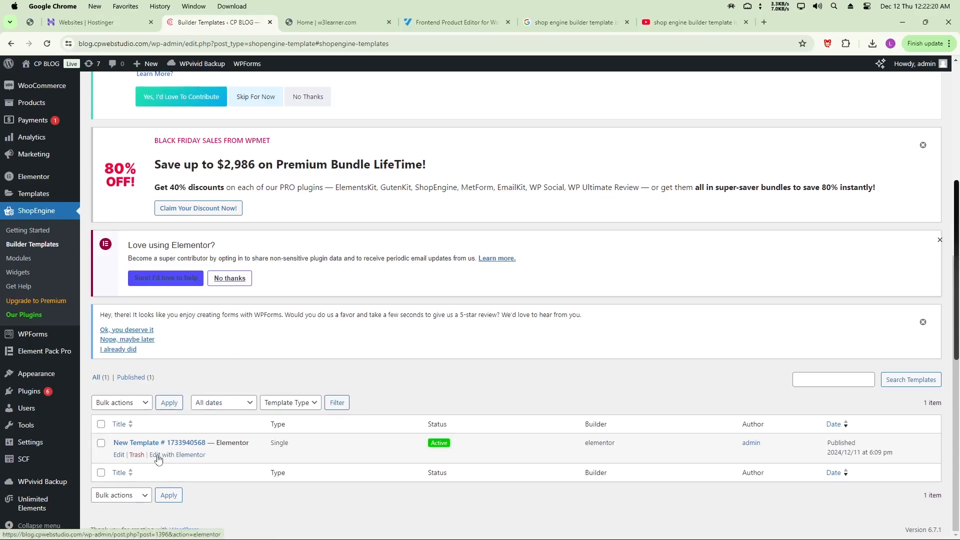
click(171, 461)
click(380, 292)
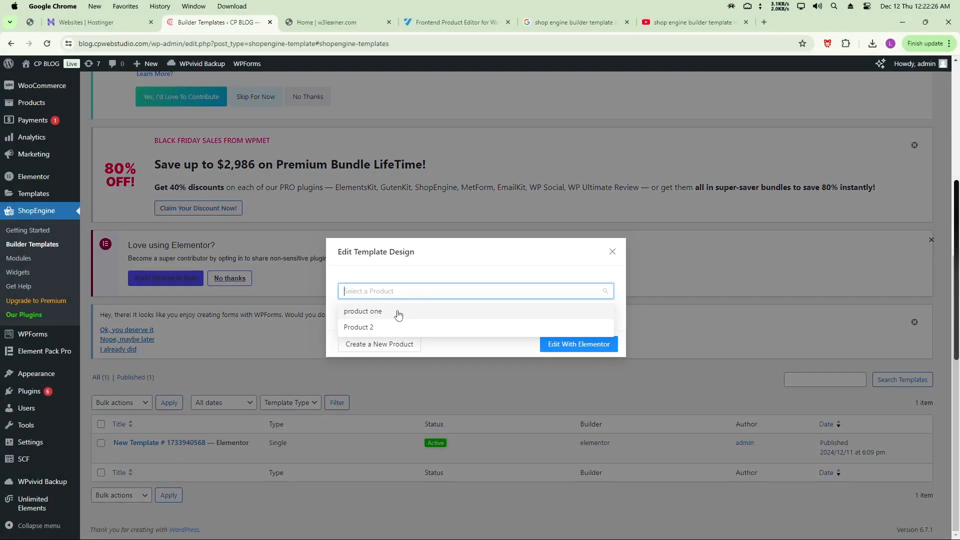
click(371, 316)
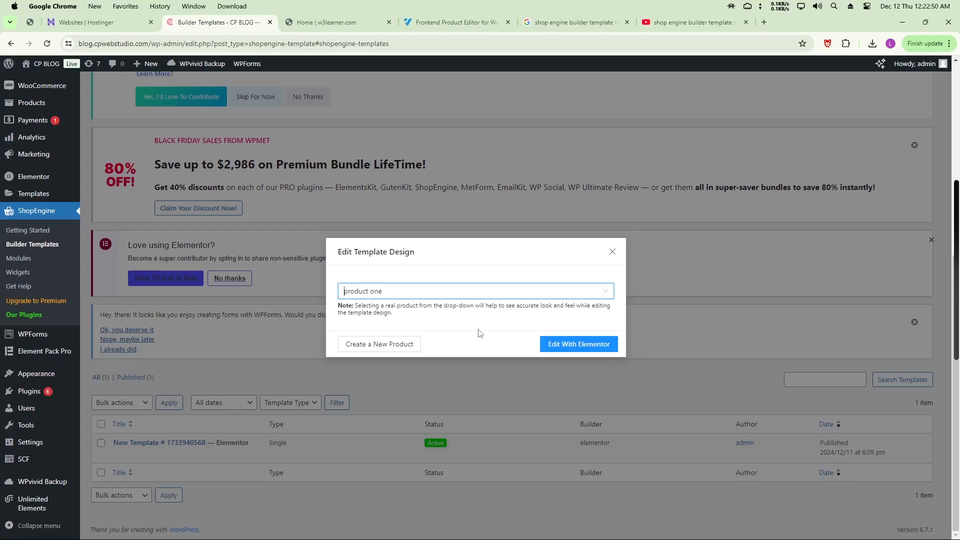
click(578, 344)
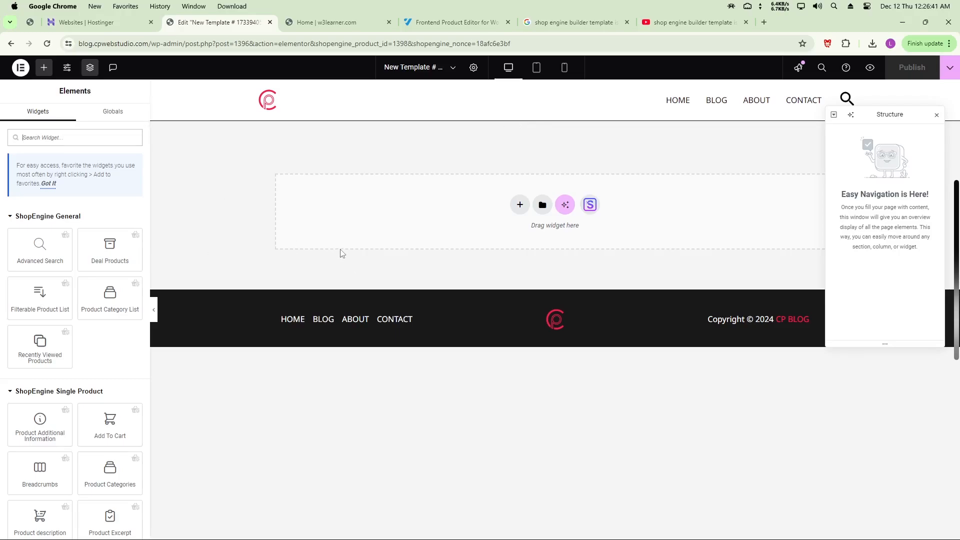
Add a full-width, single-column Flexbox container to the empty template
click(519, 205)
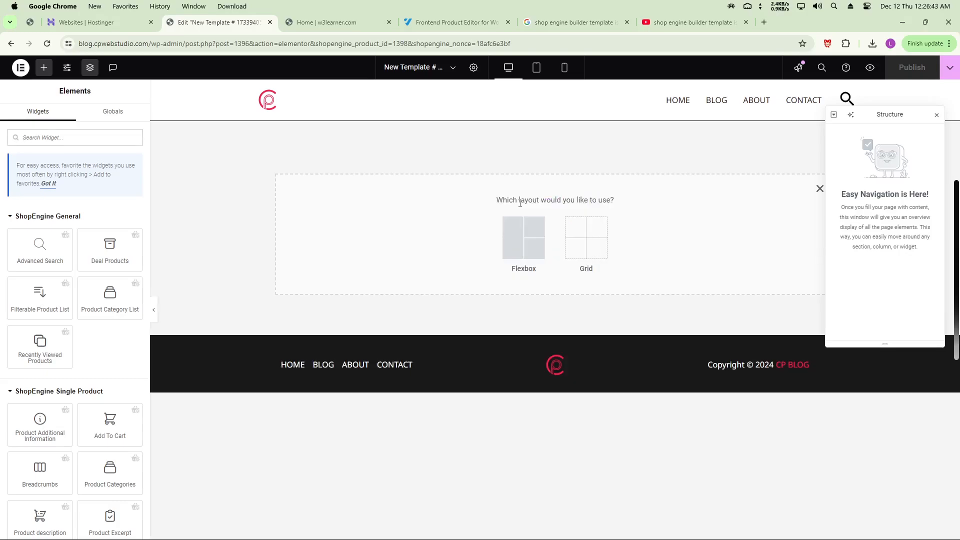
click(515, 242)
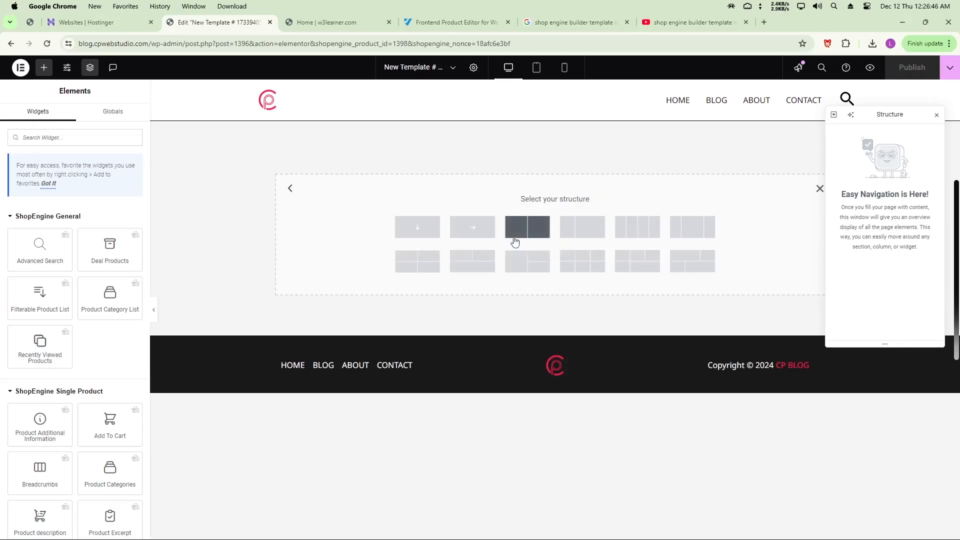
click(414, 234)
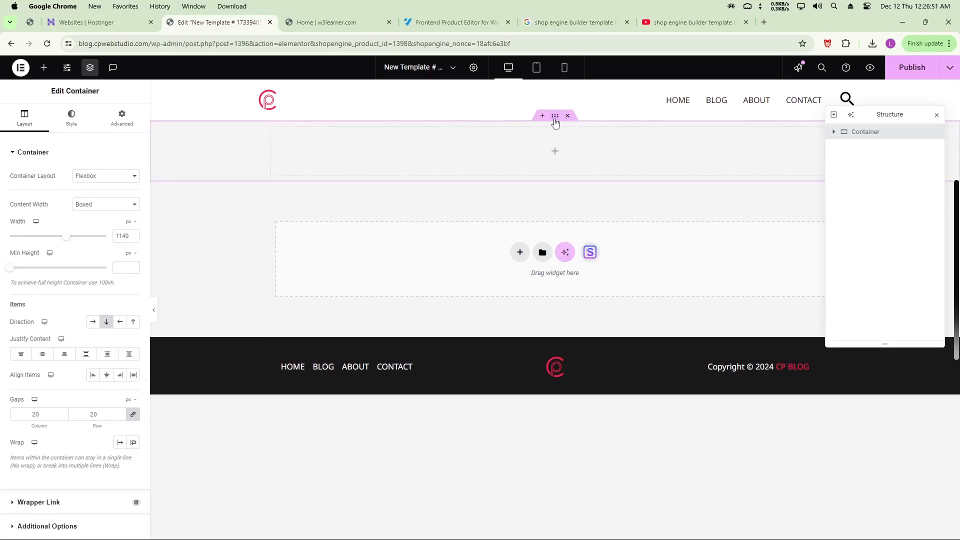
click(95, 205)
click(93, 223)
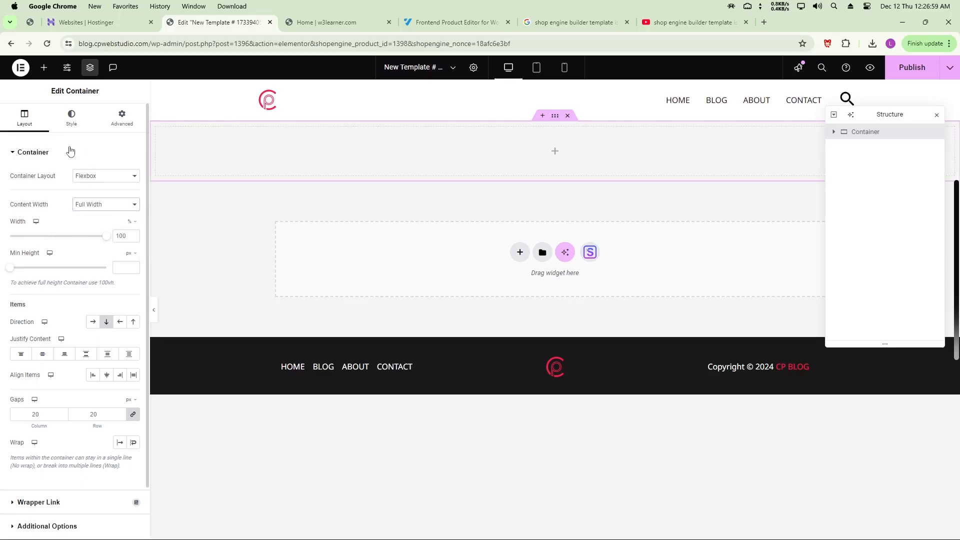
Bring up the widget list, glance at Globals, and return to the Widgets list
click(44, 69)
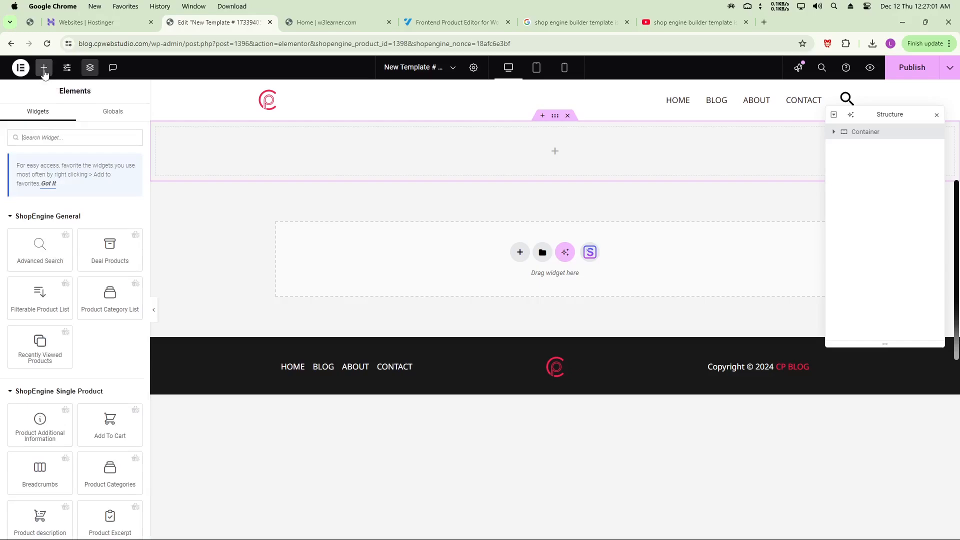
click(116, 112)
click(47, 115)
Drop the Notice widget found by searching 'not' into the top container and publish the template
text(noti)
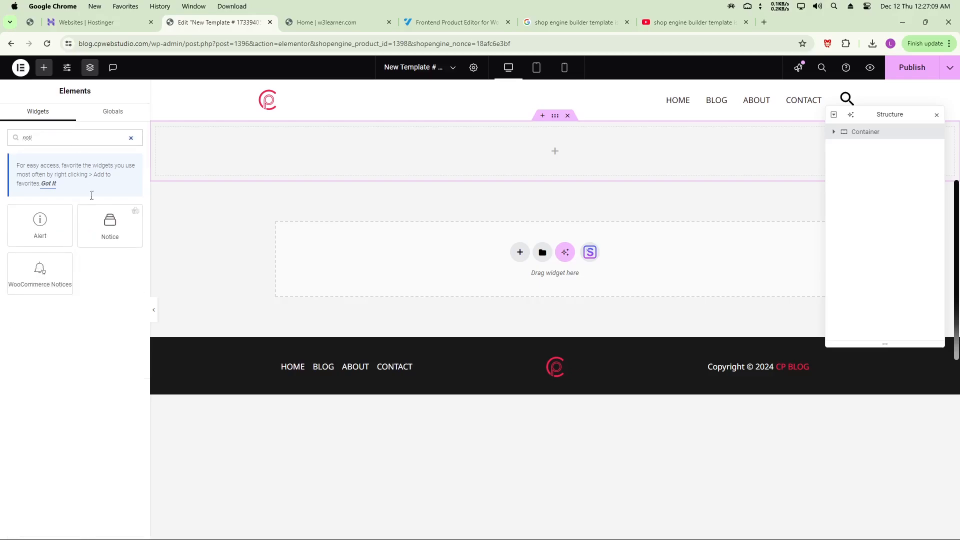
drag(108, 223, 355, 158)
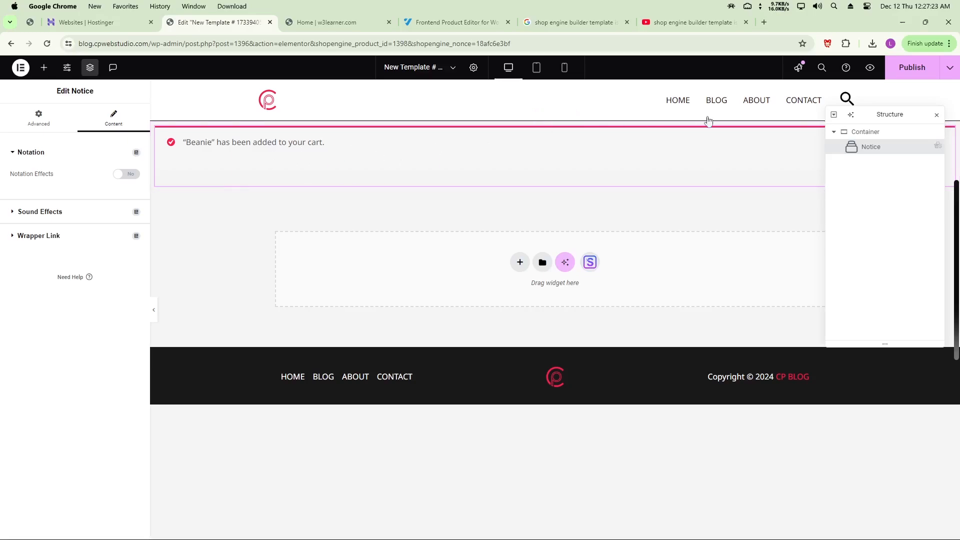
drag(871, 114, 859, 218)
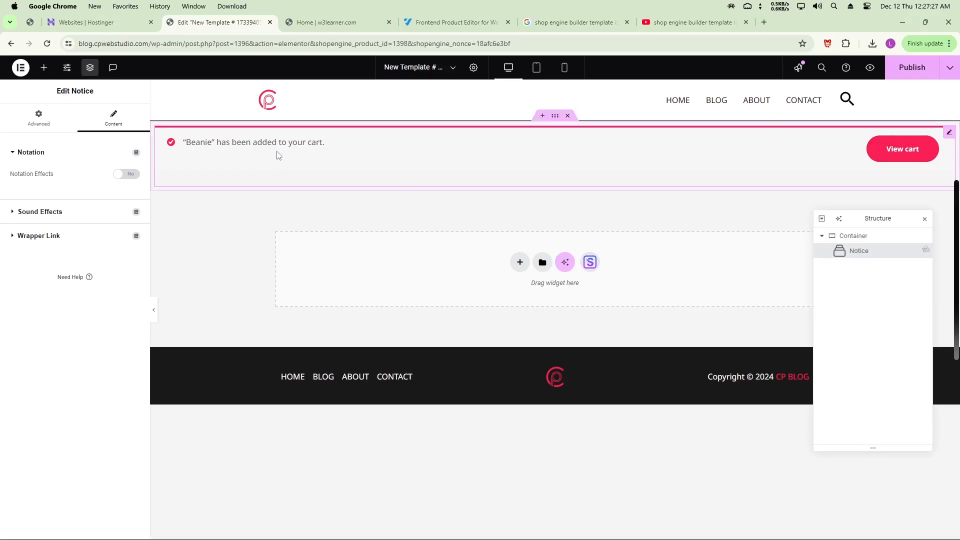
click(909, 71)
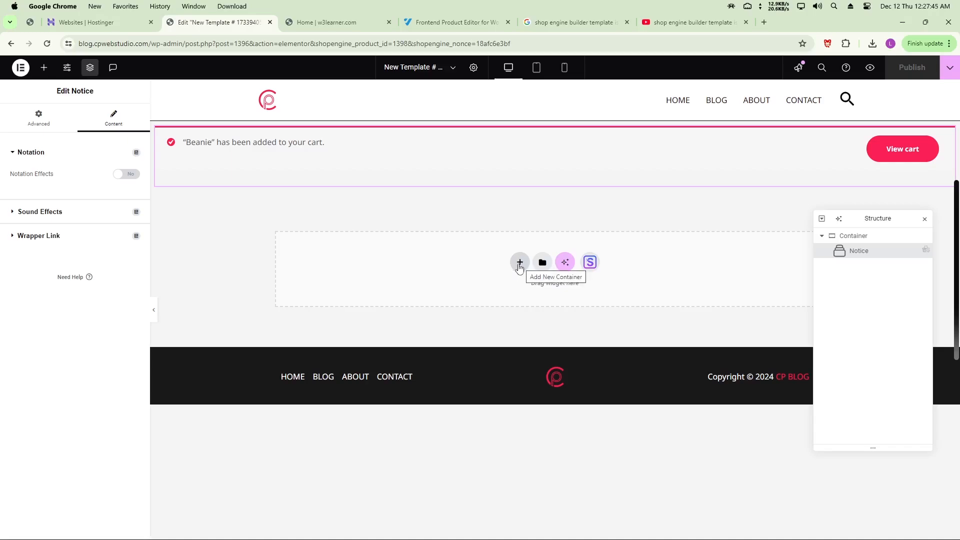
Add a two-column Flexbox container below the notice with Product Images in its left column
click(520, 262)
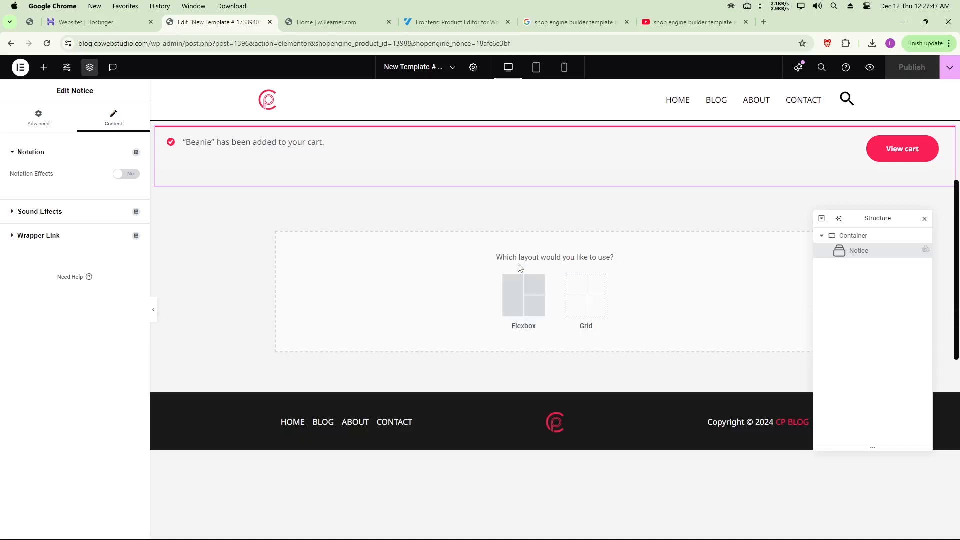
click(514, 297)
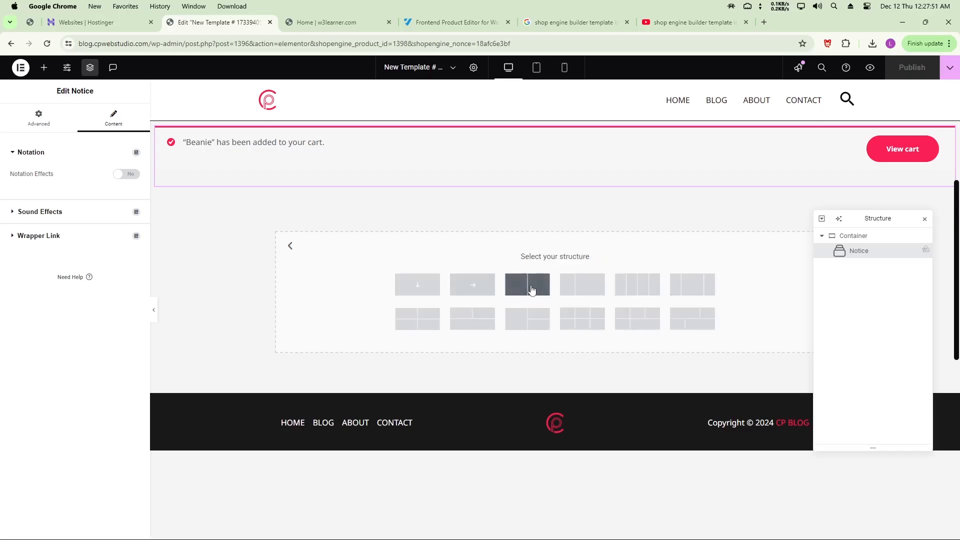
click(531, 290)
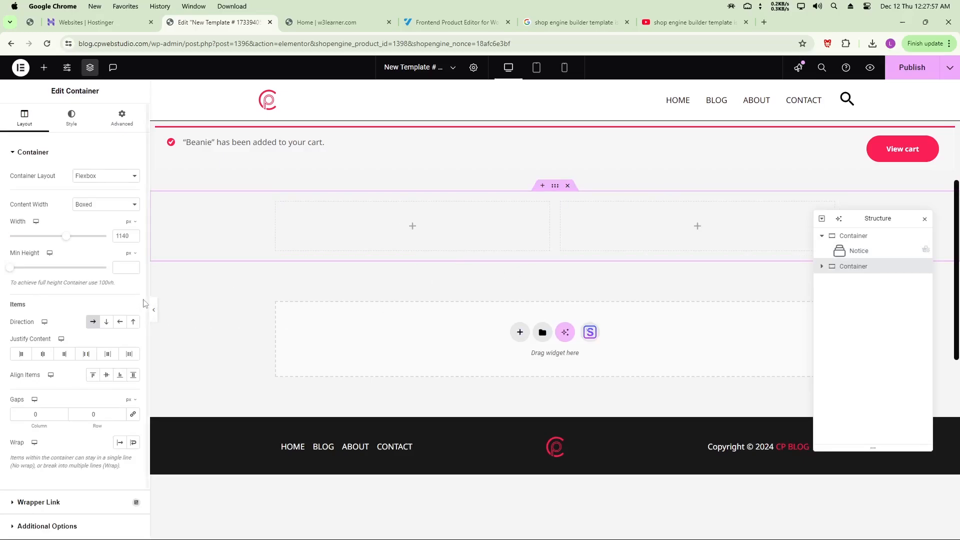
click(43, 68)
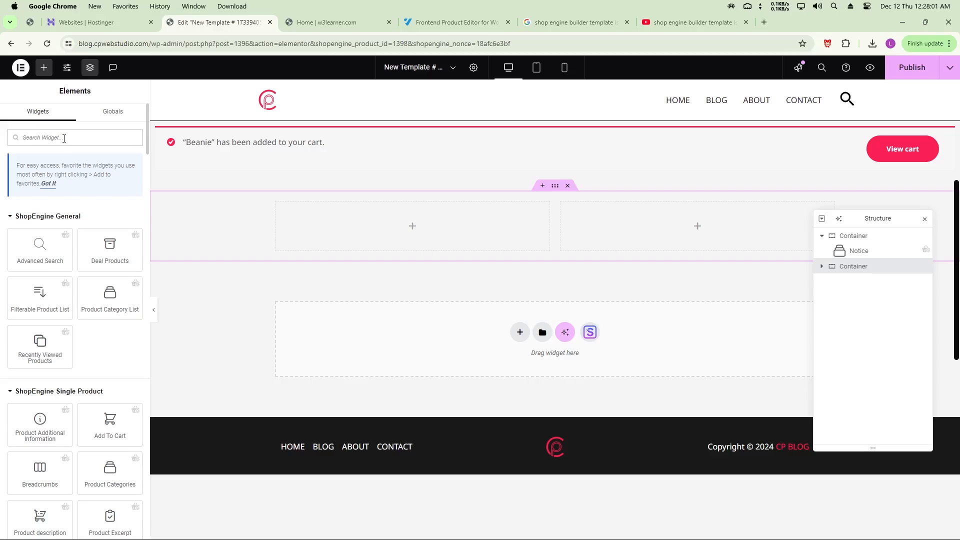
text(pro)
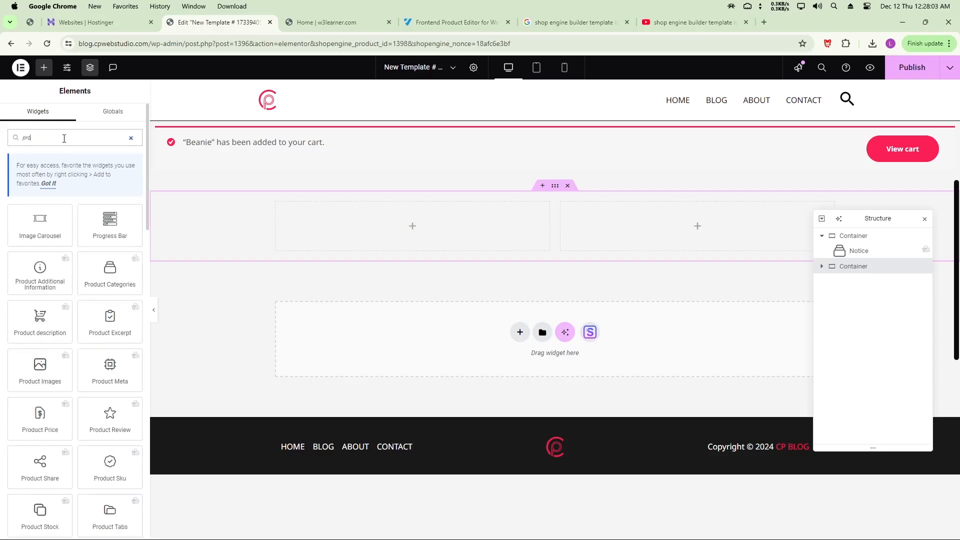
text(duct)
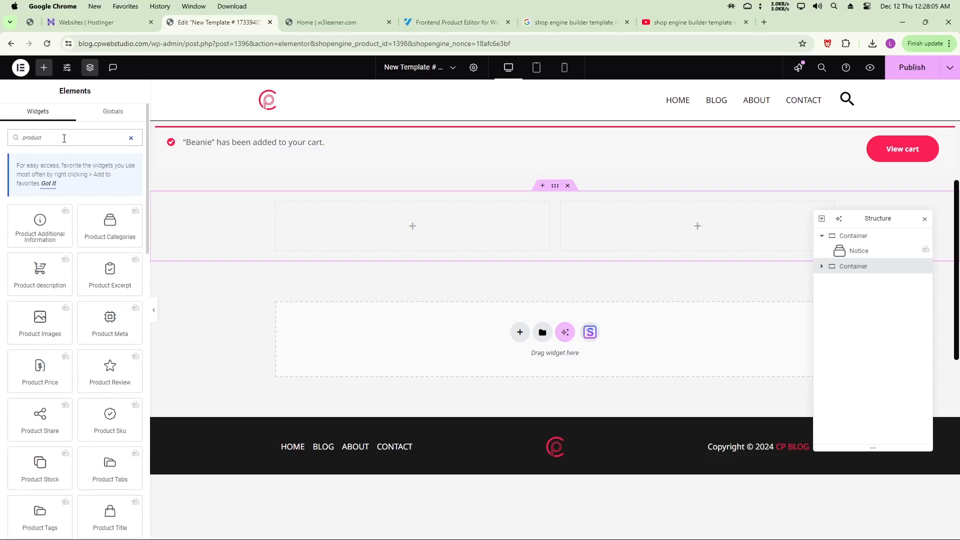
text( image)
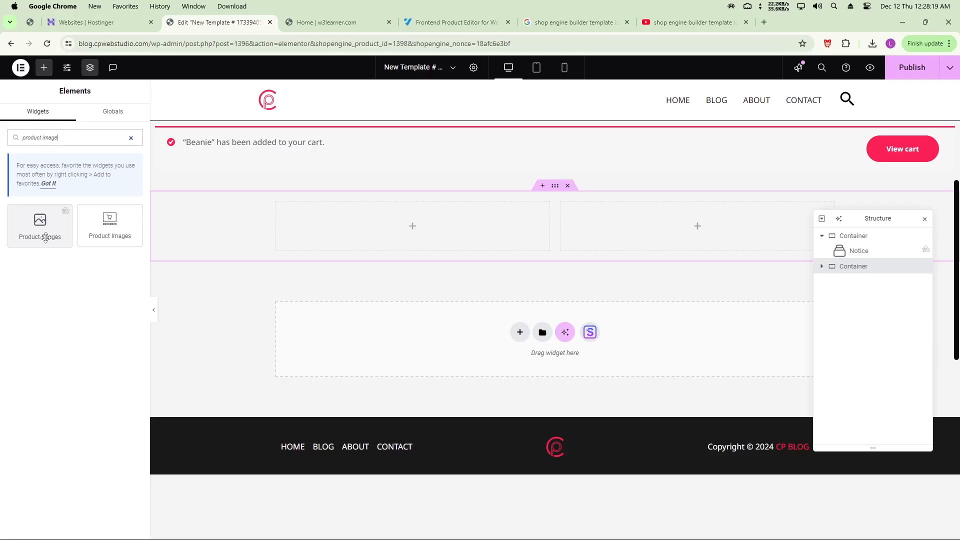
drag(34, 232, 305, 244)
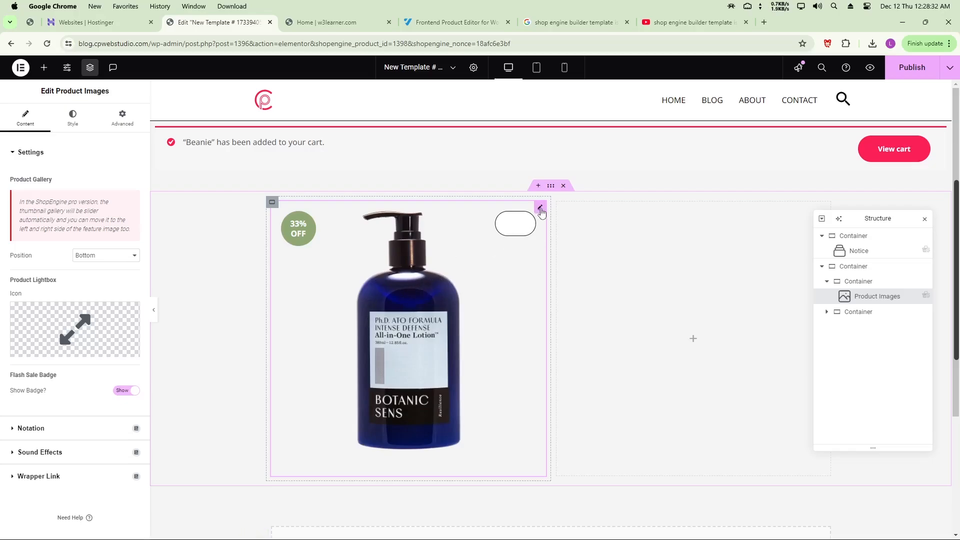
Give the Product Images a 10 px border radius, keeping the sale badge visible
click(73, 118)
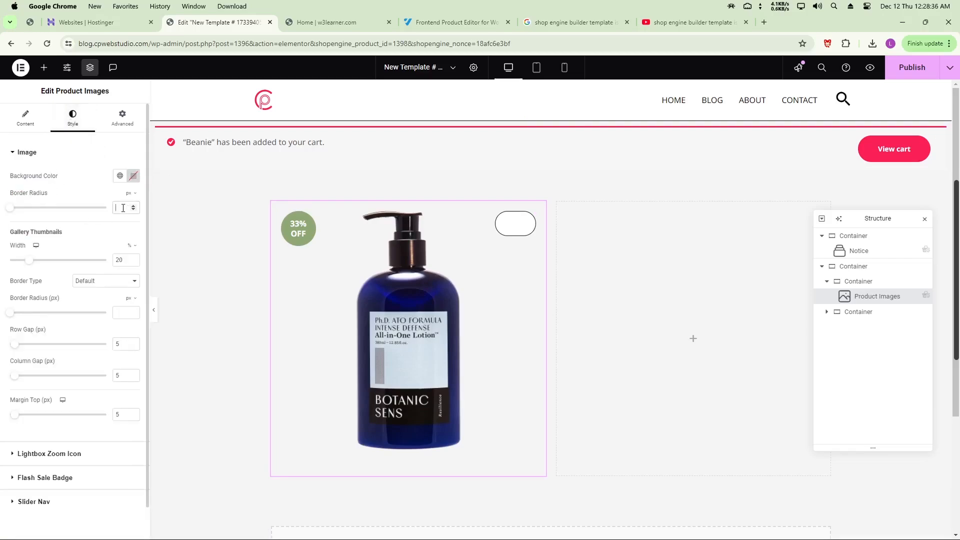
text(10)
click(21, 125)
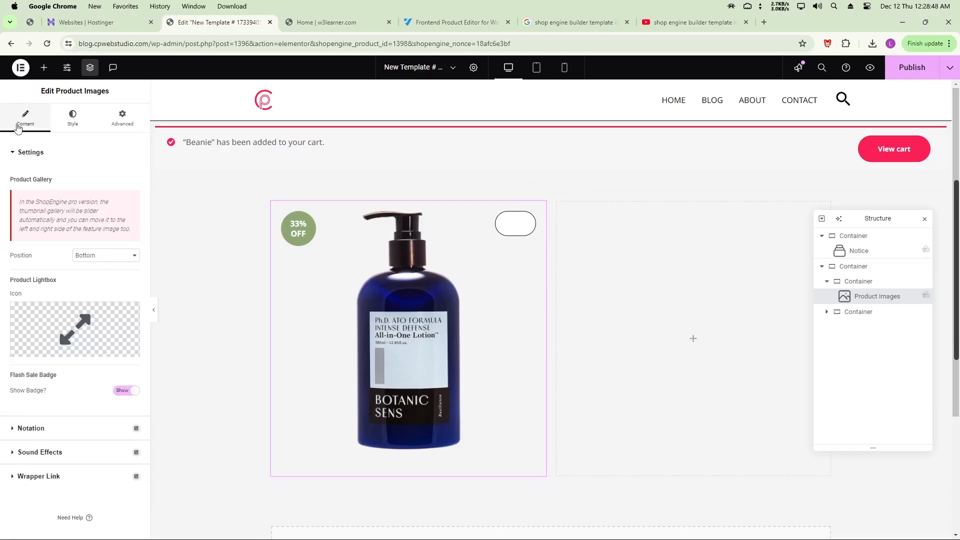
click(74, 120)
click(25, 120)
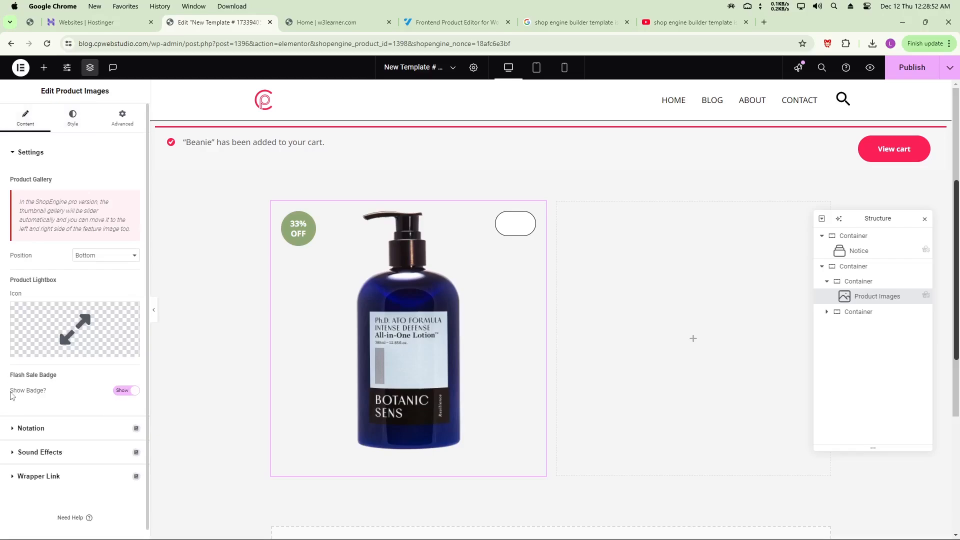
click(125, 390)
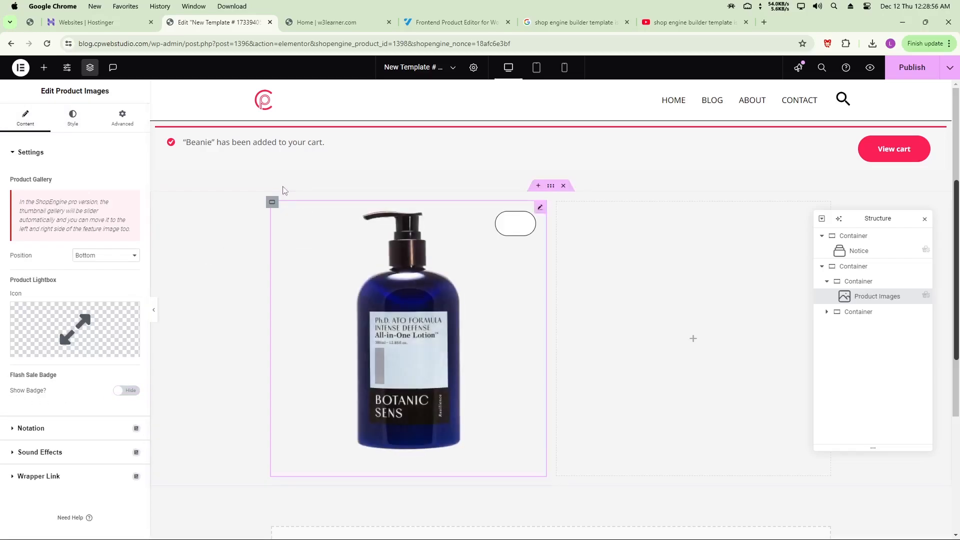
click(125, 391)
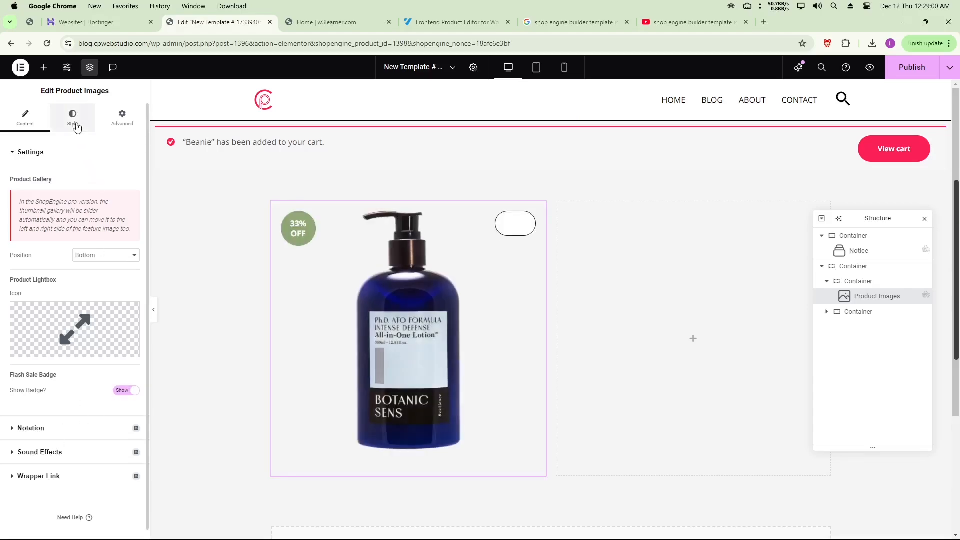
click(76, 127)
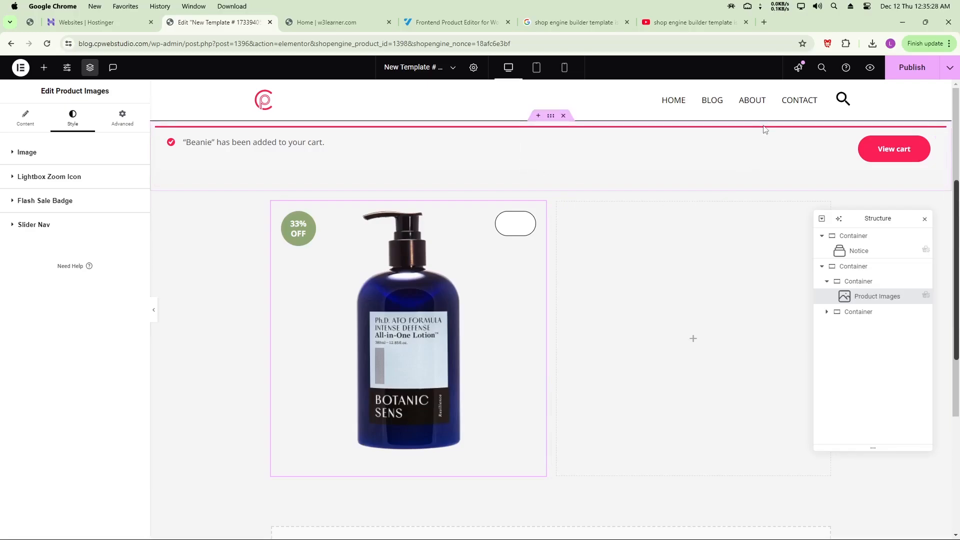
Place a Product Categories widget in the right column beside the image
drag(863, 214, 197, 261)
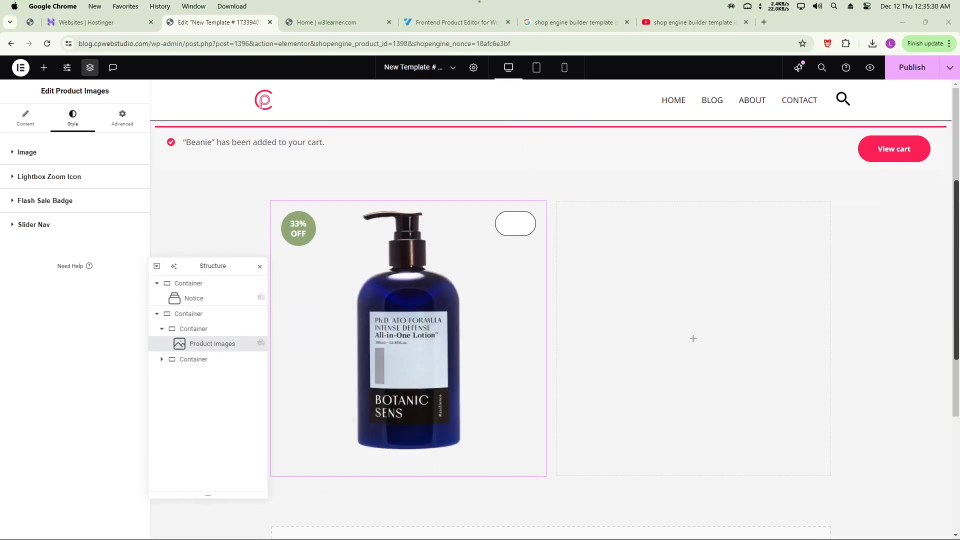
click(44, 67)
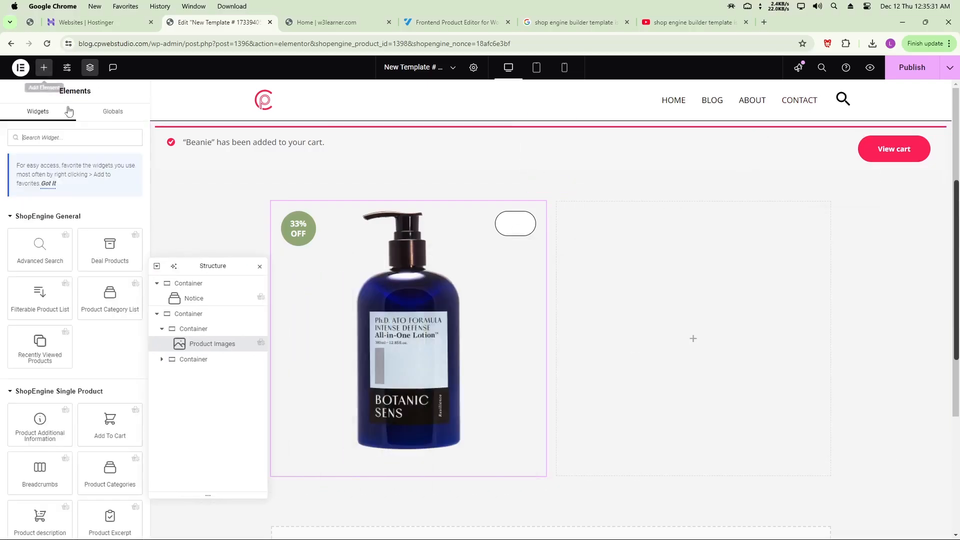
click(66, 136)
text(produc)
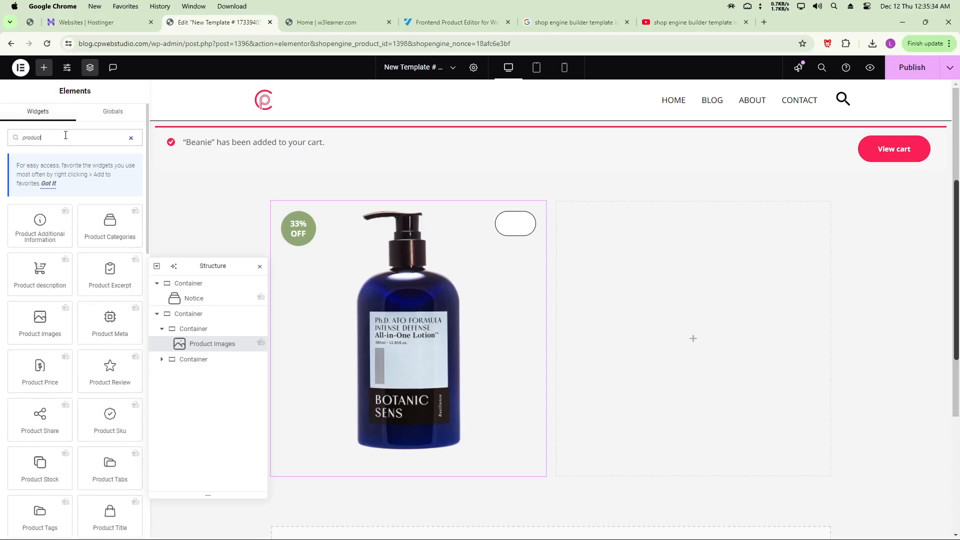
text(t categ)
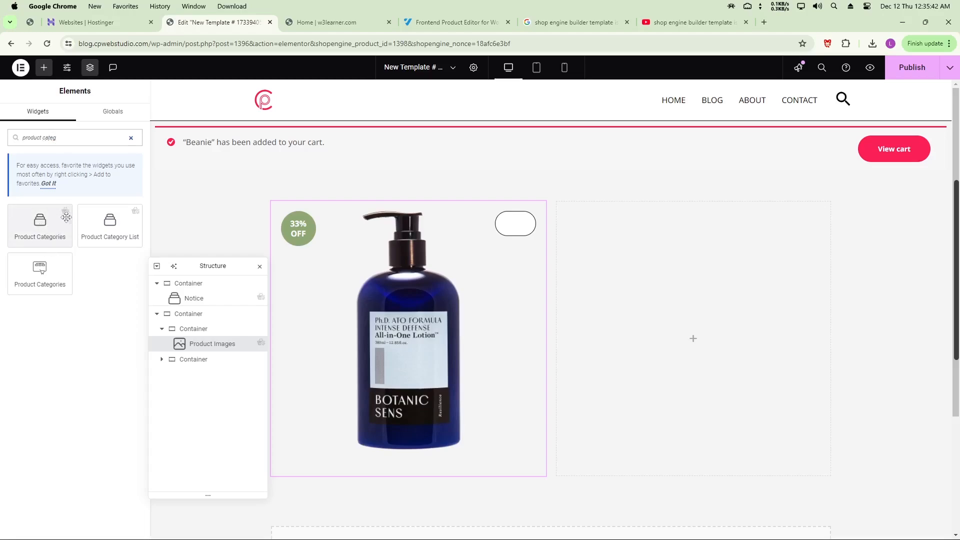
drag(60, 227, 621, 216)
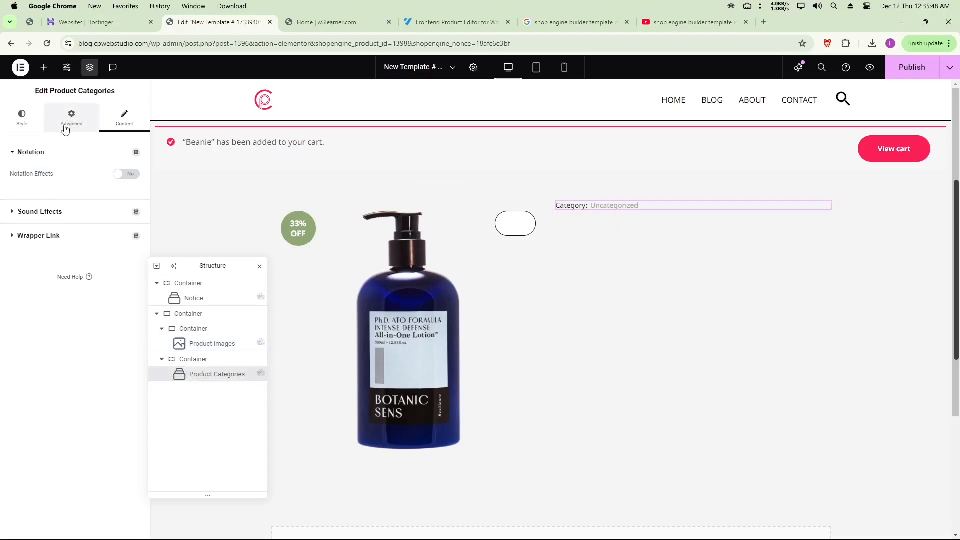
click(22, 120)
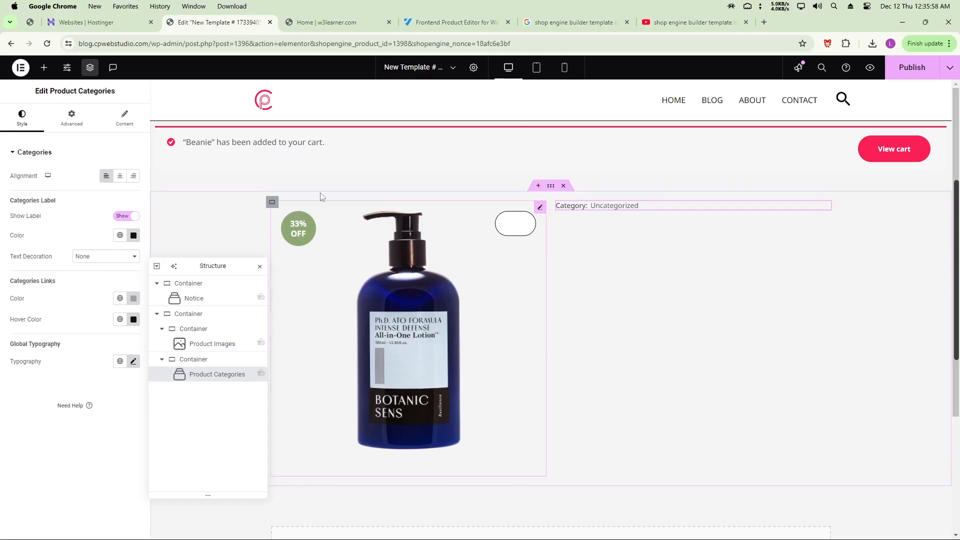
Add a Product Title widget below the categories line
click(44, 69)
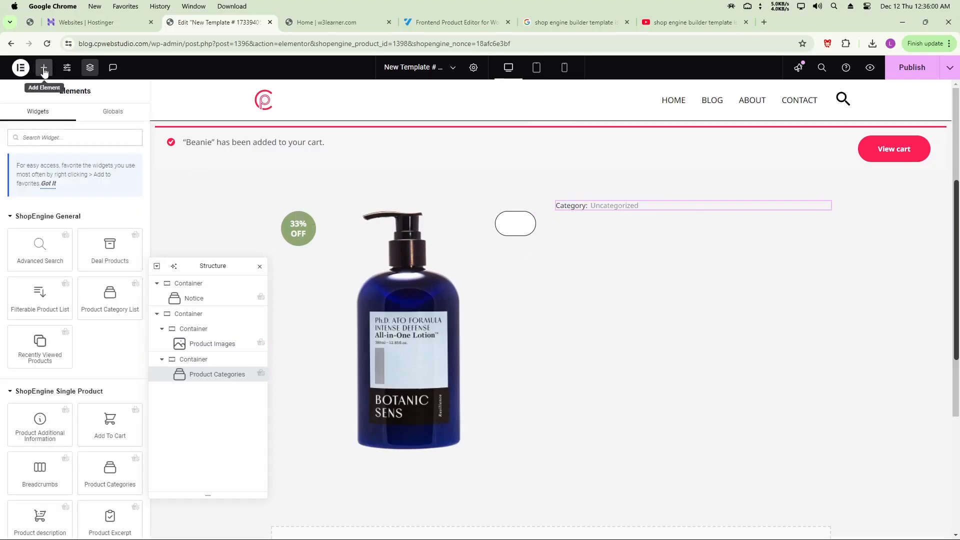
click(55, 138)
text(pro)
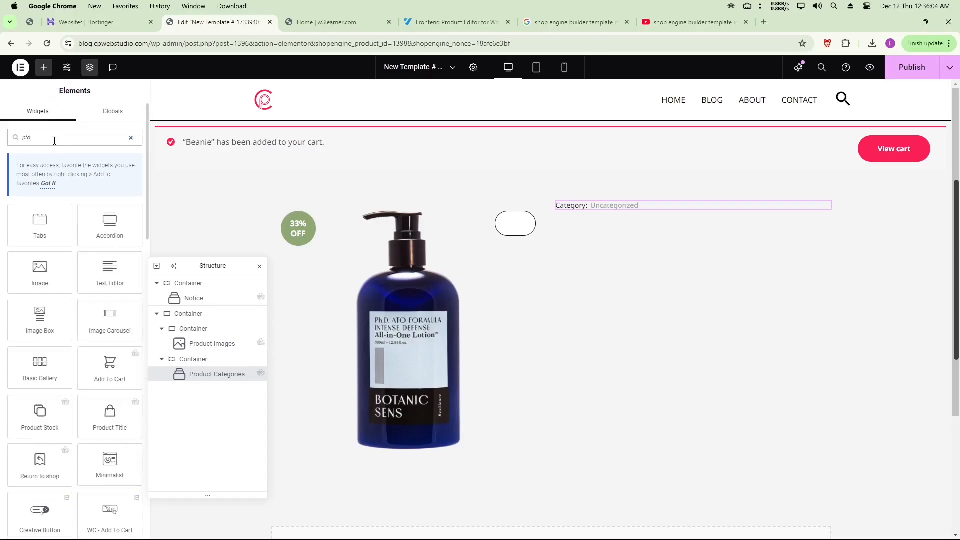
text(d)
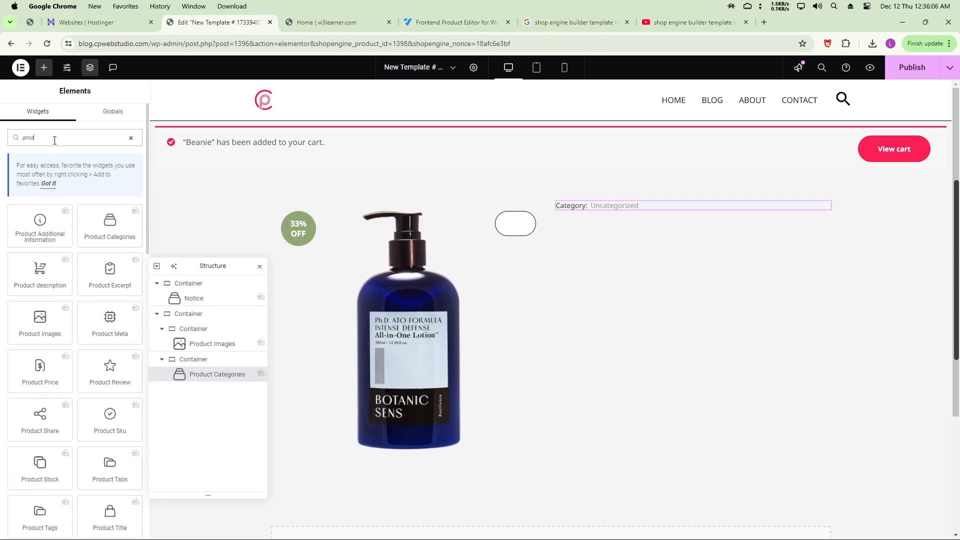
text(uct tit)
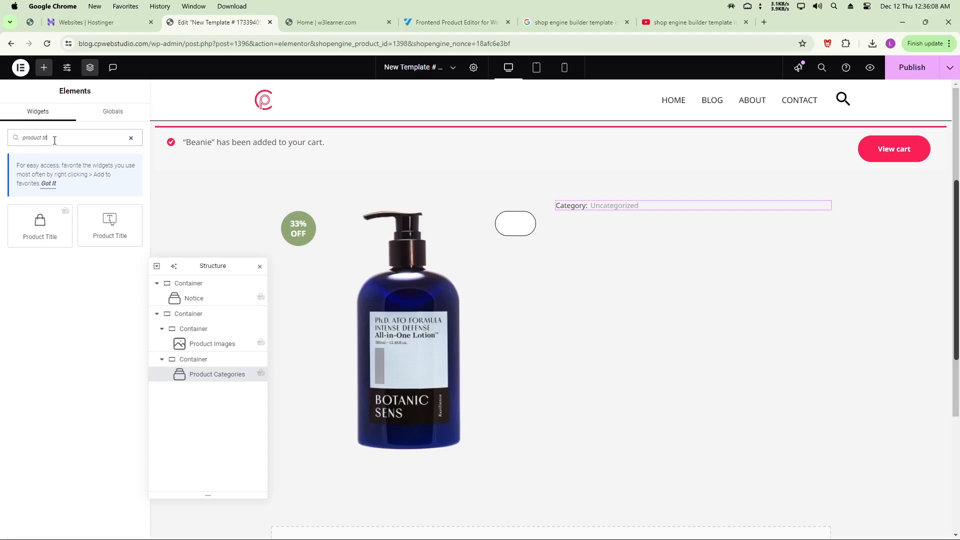
drag(40, 222, 611, 208)
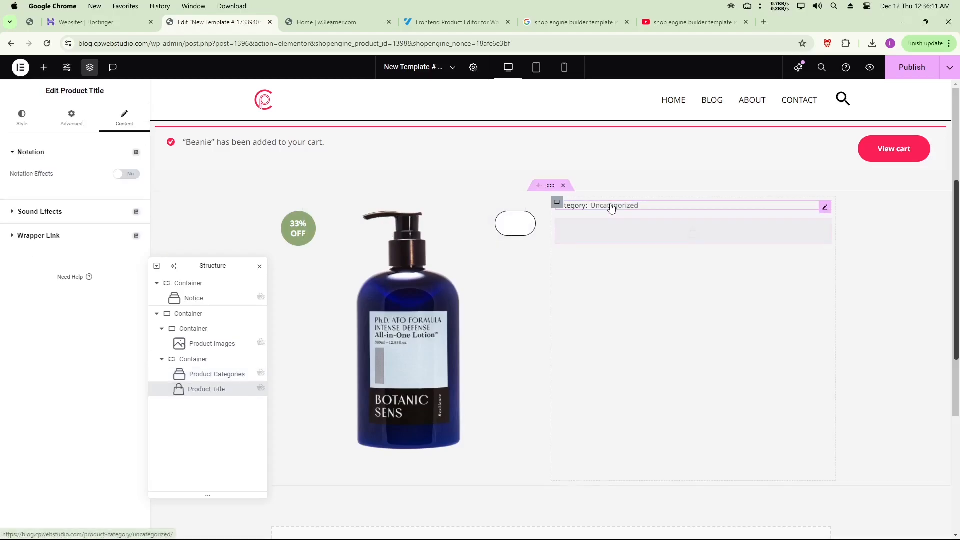
Check the Product Title style settings, then reopen the widget library
click(26, 122)
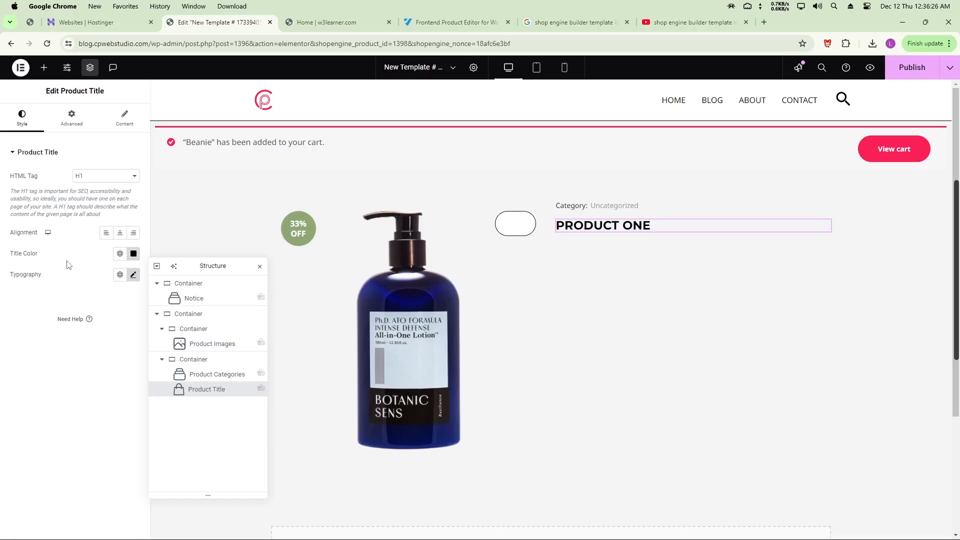
click(44, 68)
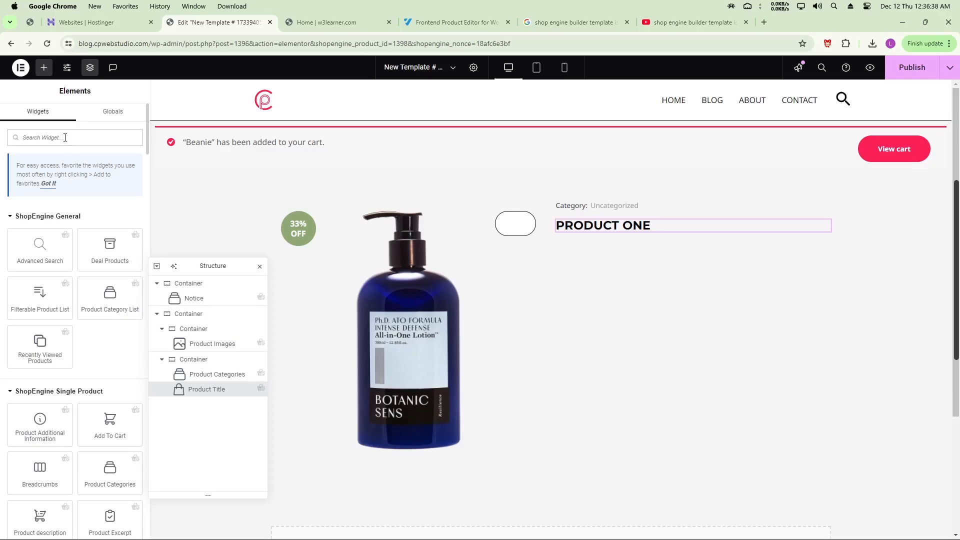
Place a Product Rating widget under the PRODUCT ONE title and view its style settings
text(prod)
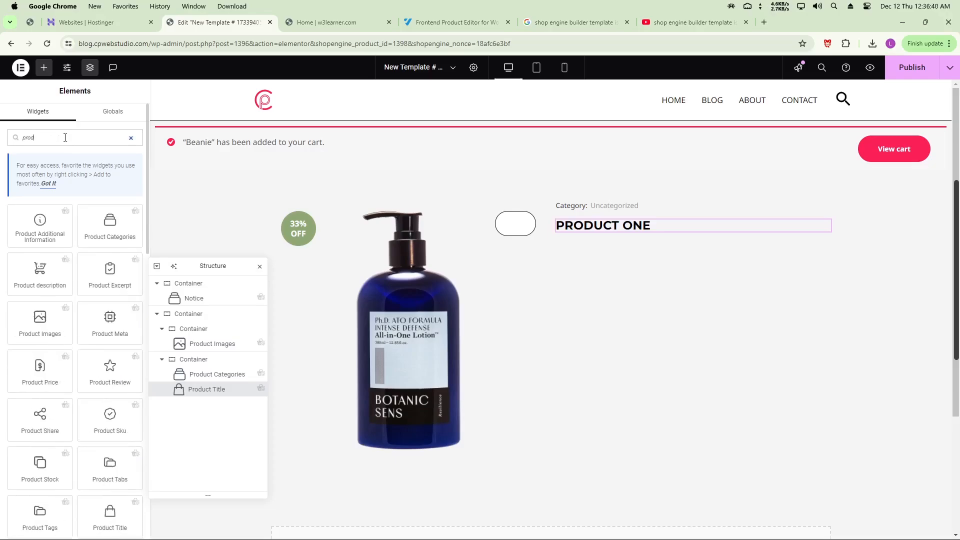
text(uct ra)
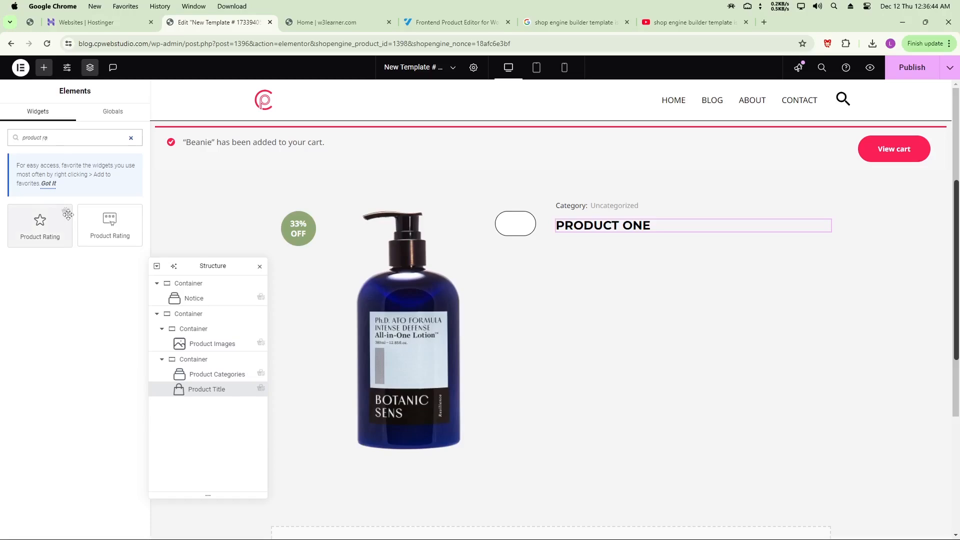
drag(54, 227, 601, 232)
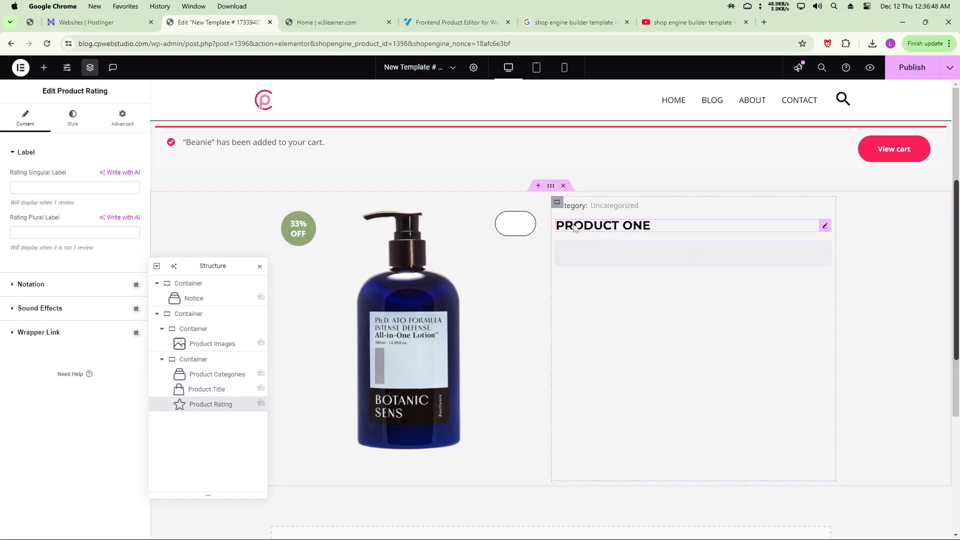
click(73, 120)
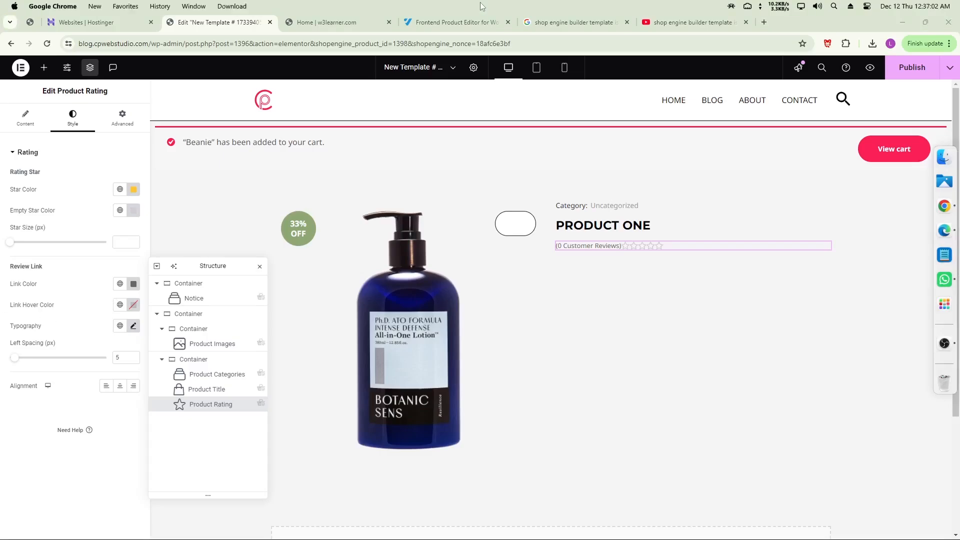
click(43, 68)
Add a Product description widget below the rating, keeping its text left-aligned
click(96, 141)
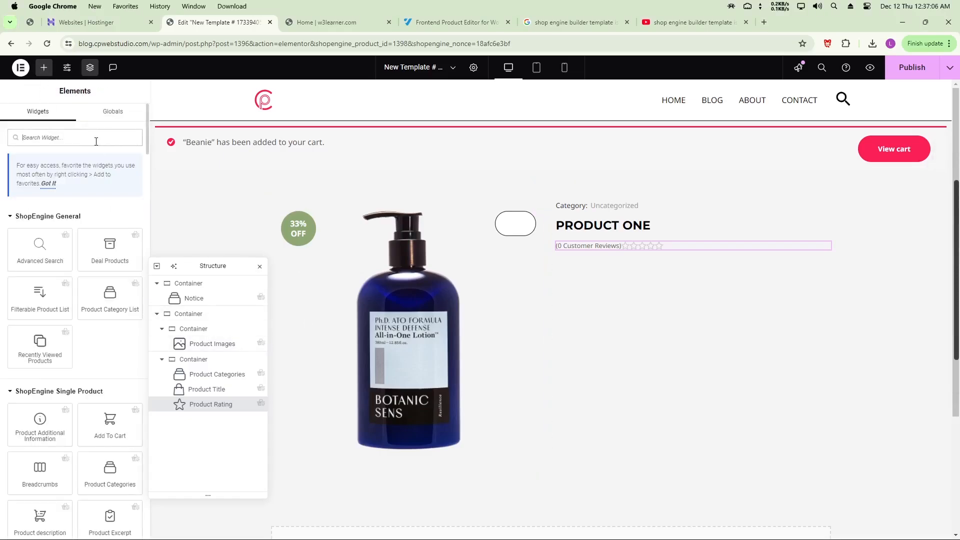
text(product de)
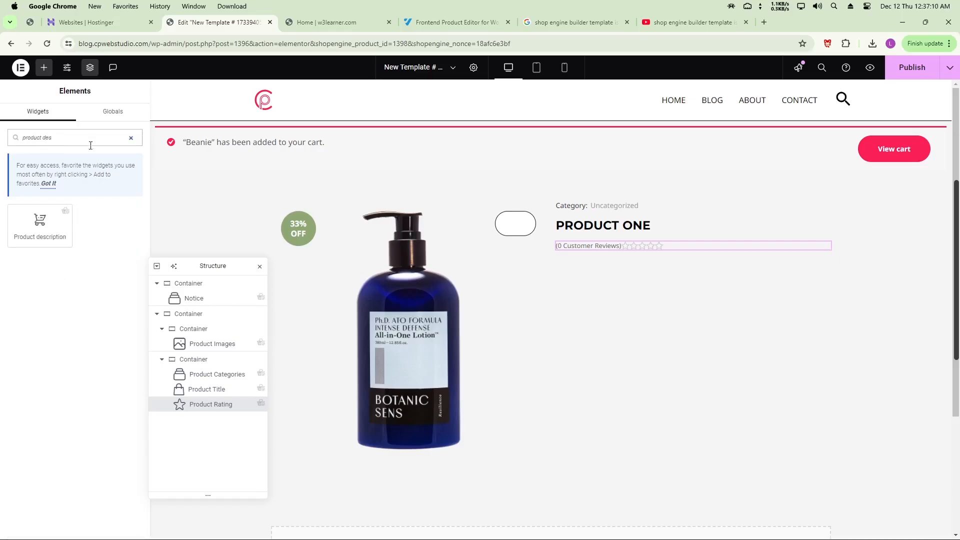
text(s)
drag(40, 223, 606, 251)
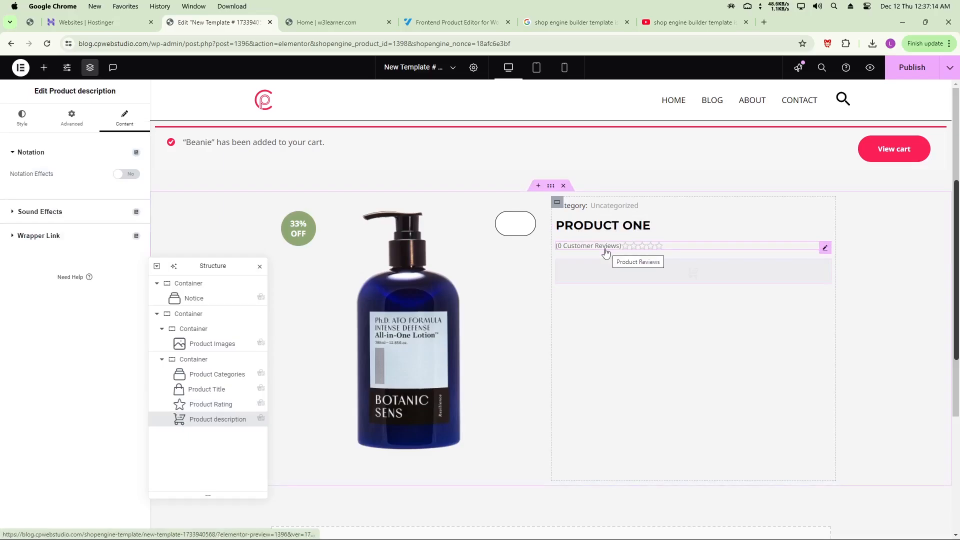
click(22, 117)
scroll(658, 291, down, 5)
scroll(657, 291, up, 5)
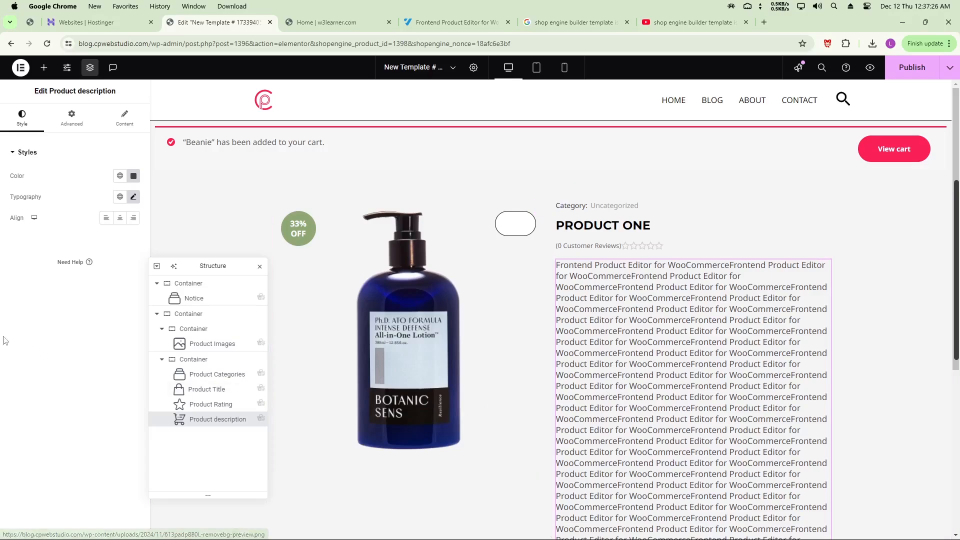
click(120, 218)
click(106, 218)
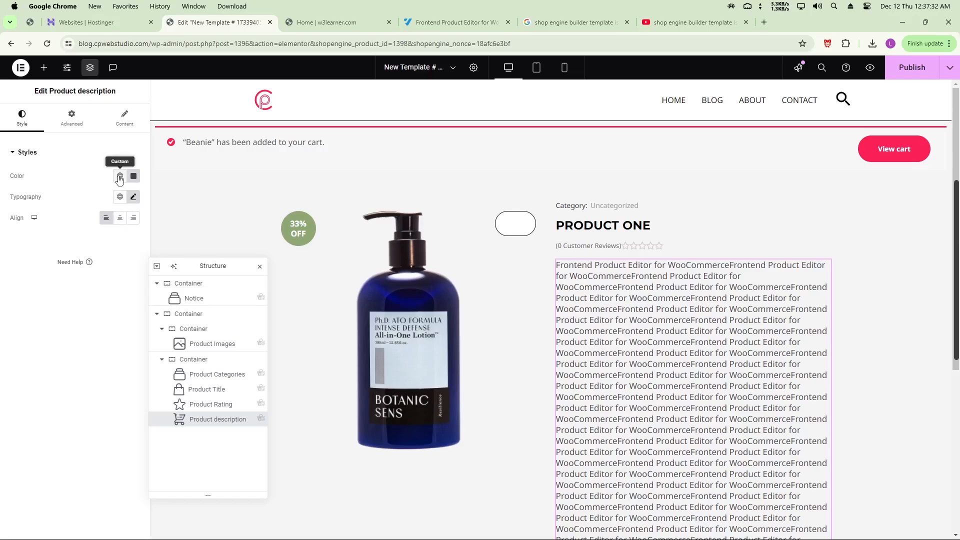
click(43, 68)
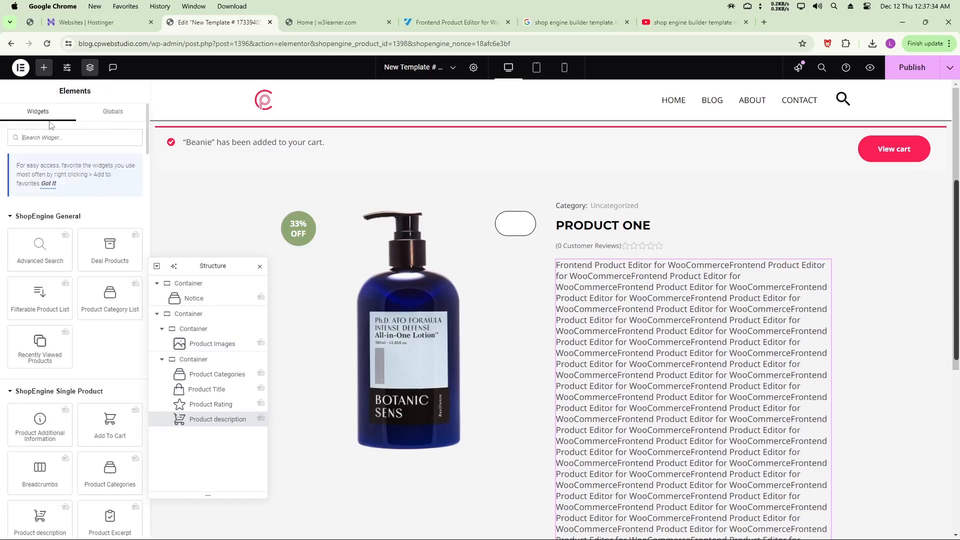
scroll(531, 336, down, 5)
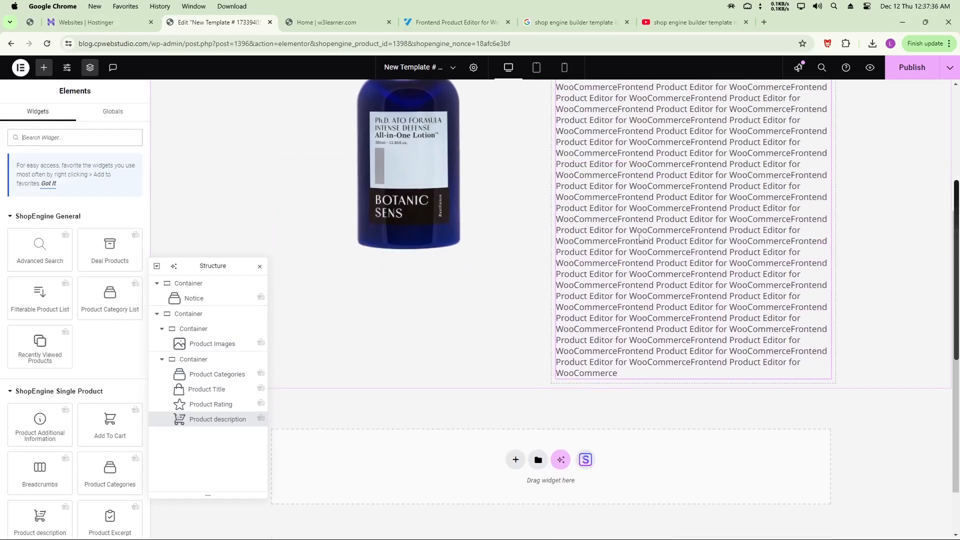
scroll(675, 243, up, 3)
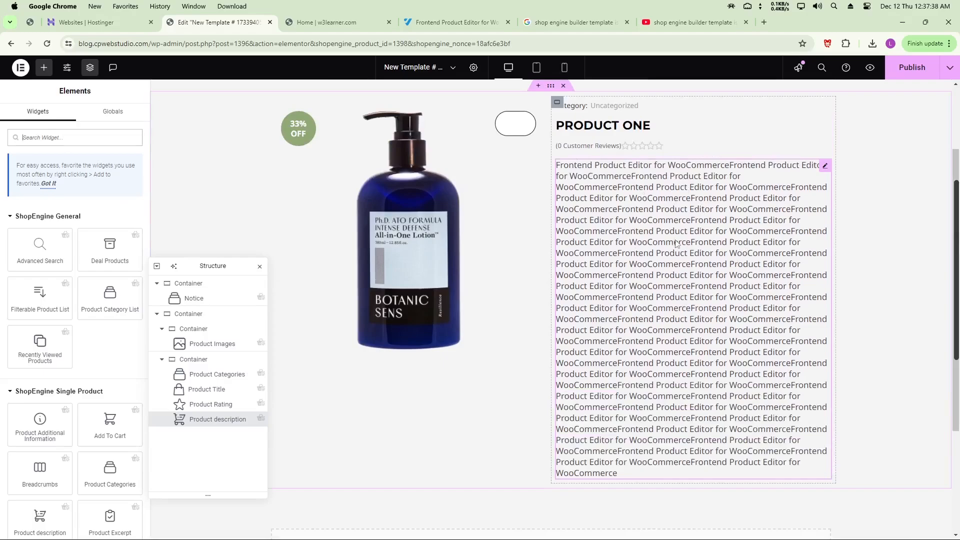
Place an Add To Cart widget below the product description
click(74, 138)
text(add to car)
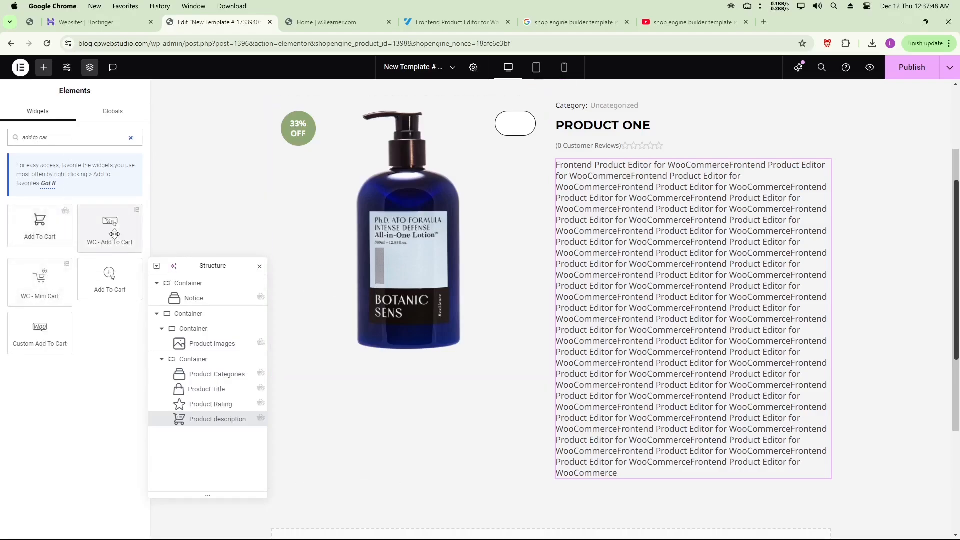
scroll(579, 287, down, 1)
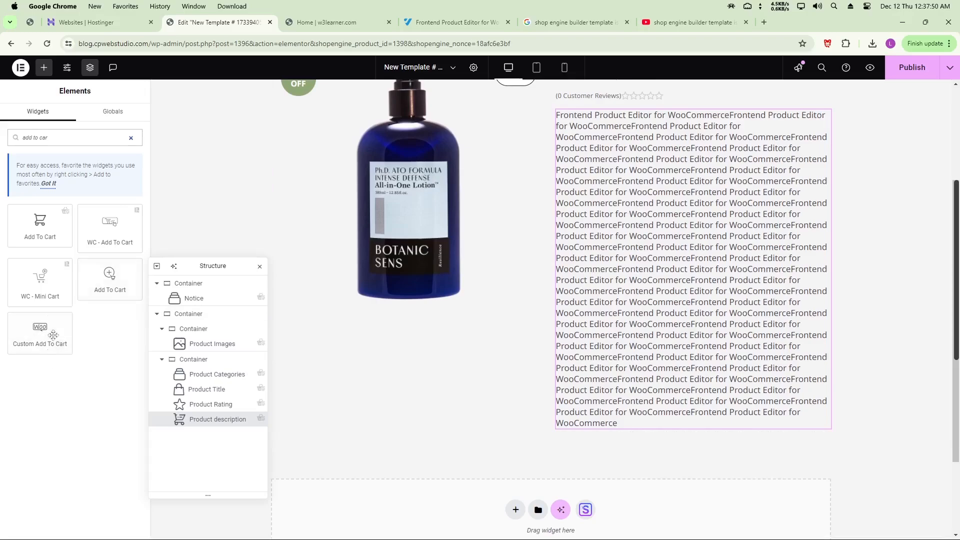
drag(40, 230, 624, 424)
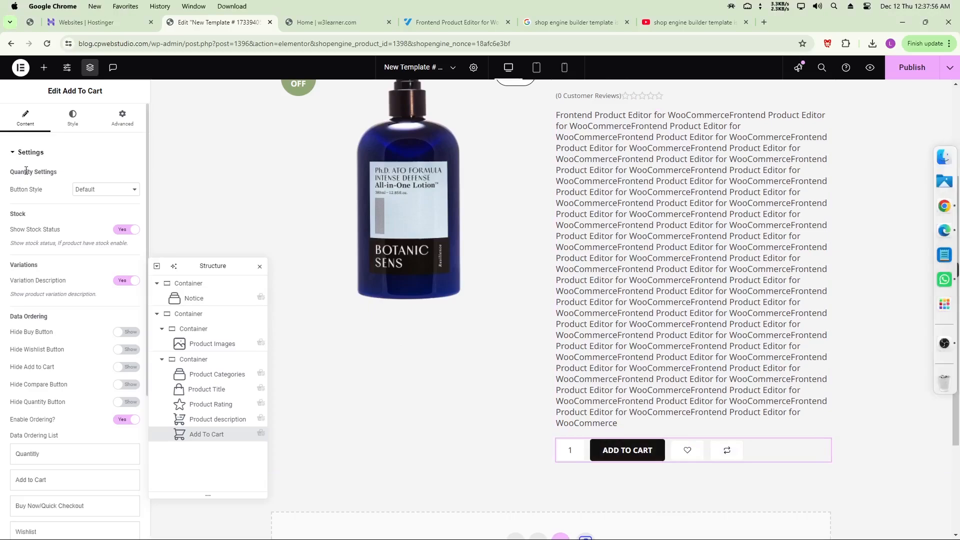
Set the Add To Cart quantity button style to Both Left
click(84, 190)
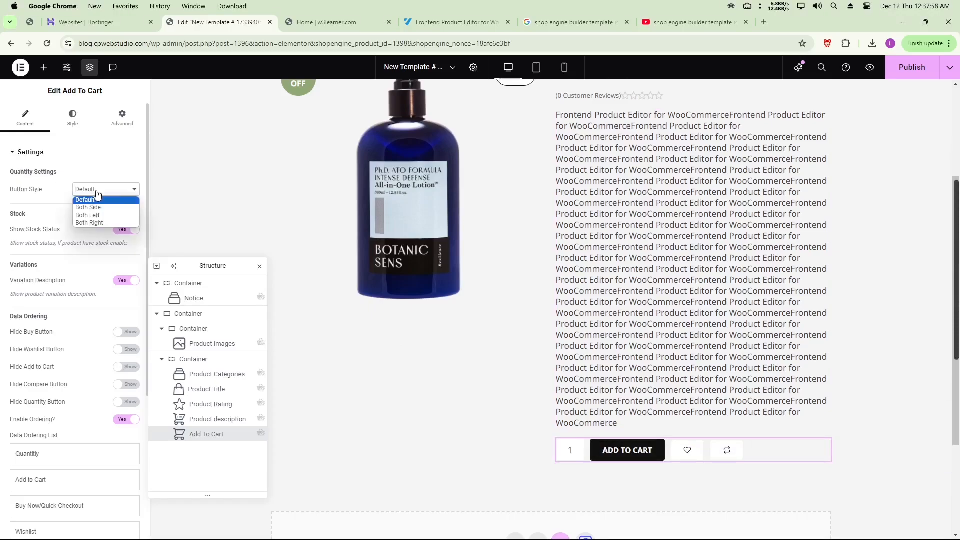
click(98, 208)
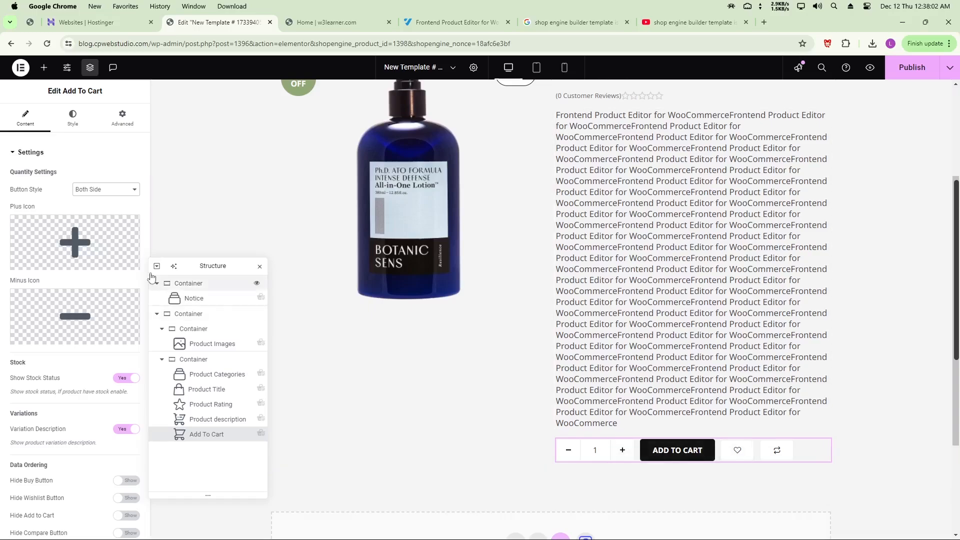
click(103, 189)
click(98, 219)
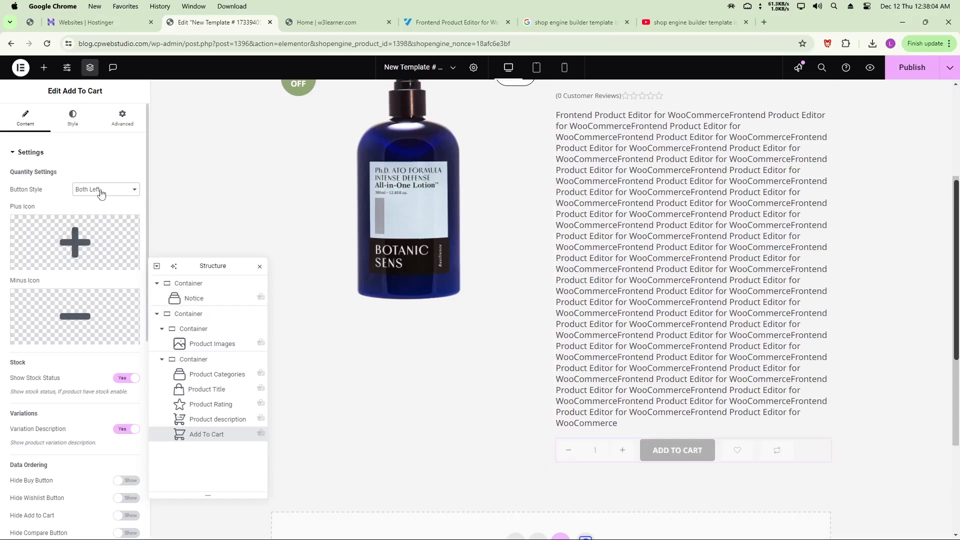
click(101, 190)
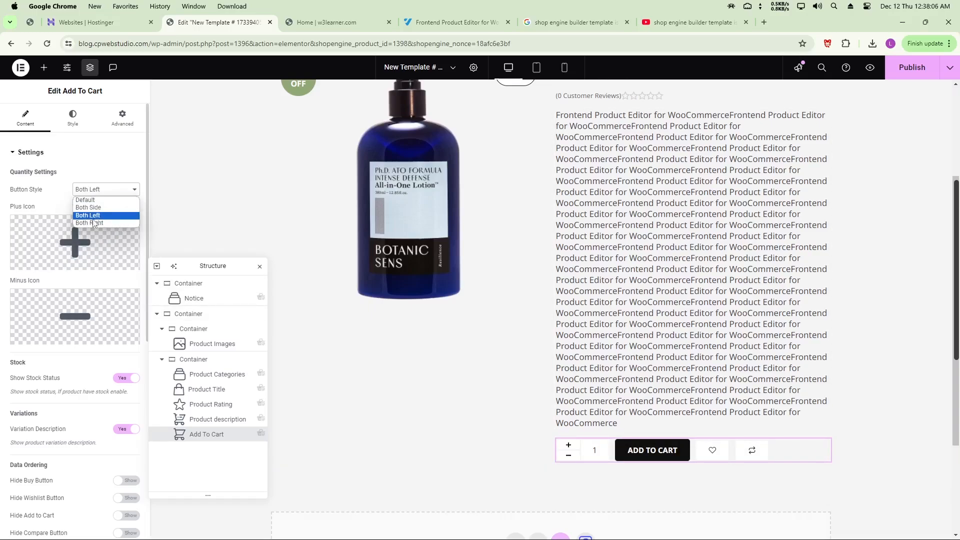
click(94, 202)
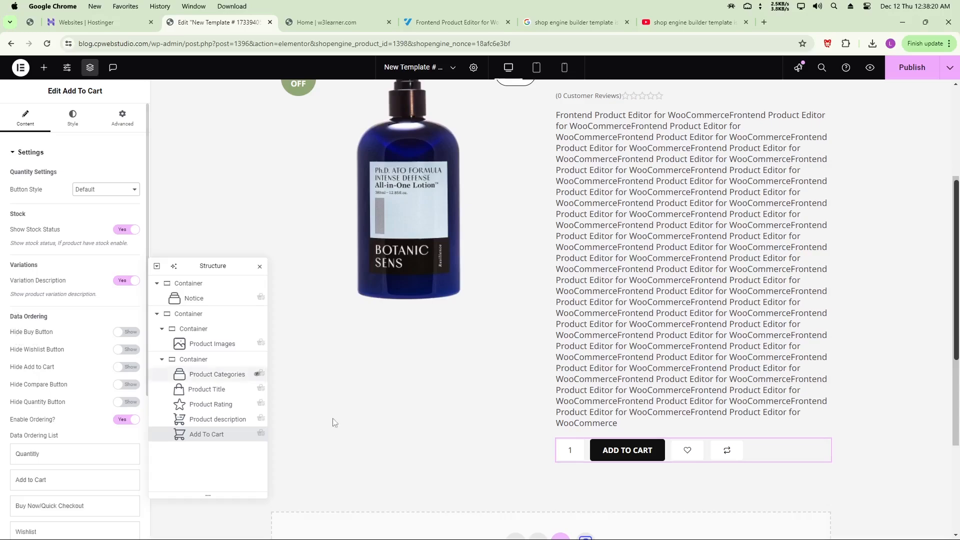
Keep buy, wishlist, Add to Cart and compare buttons shown, and set Enable Ordering to No
click(132, 334)
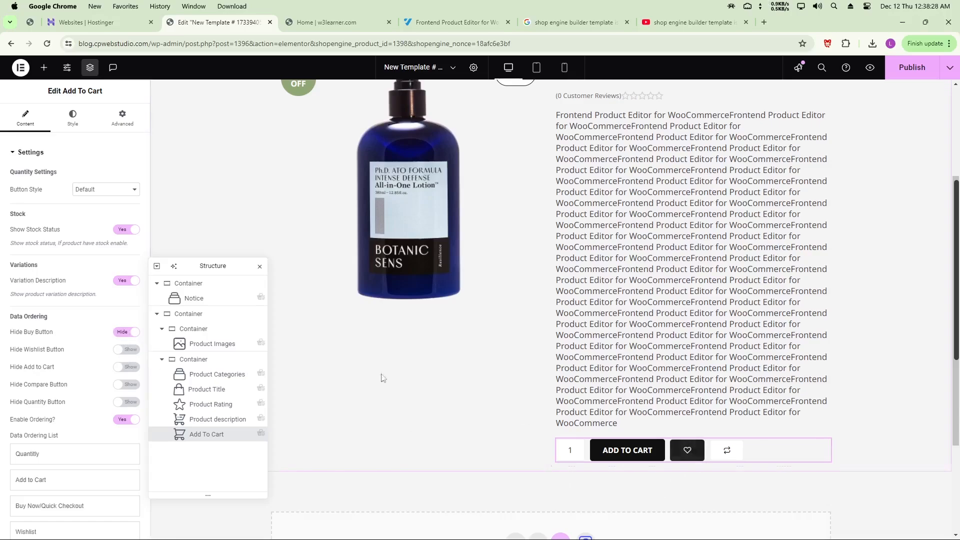
click(132, 350)
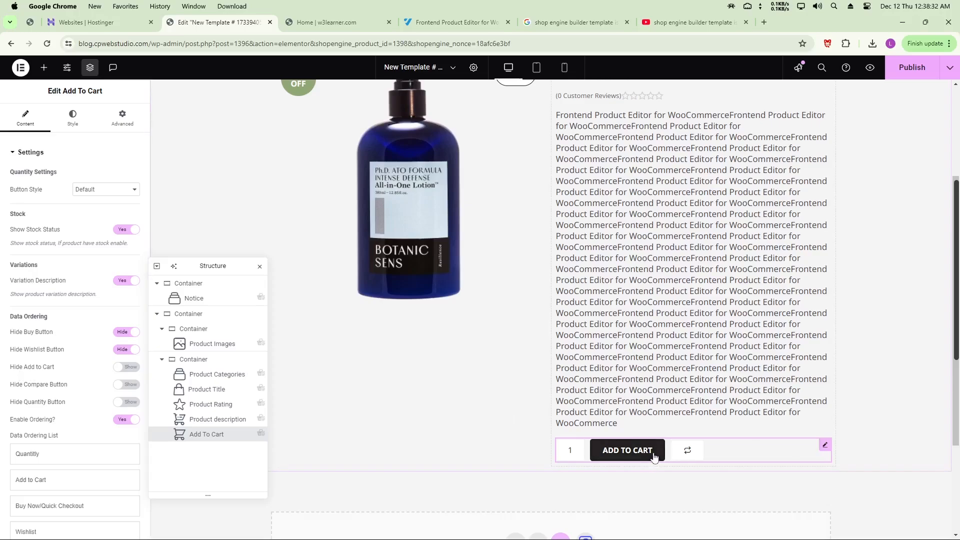
click(129, 368)
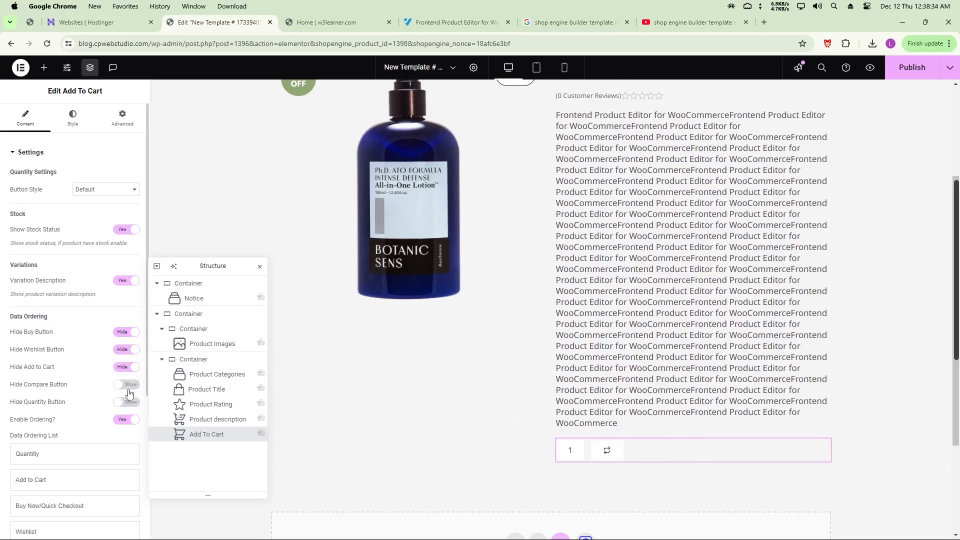
click(129, 386)
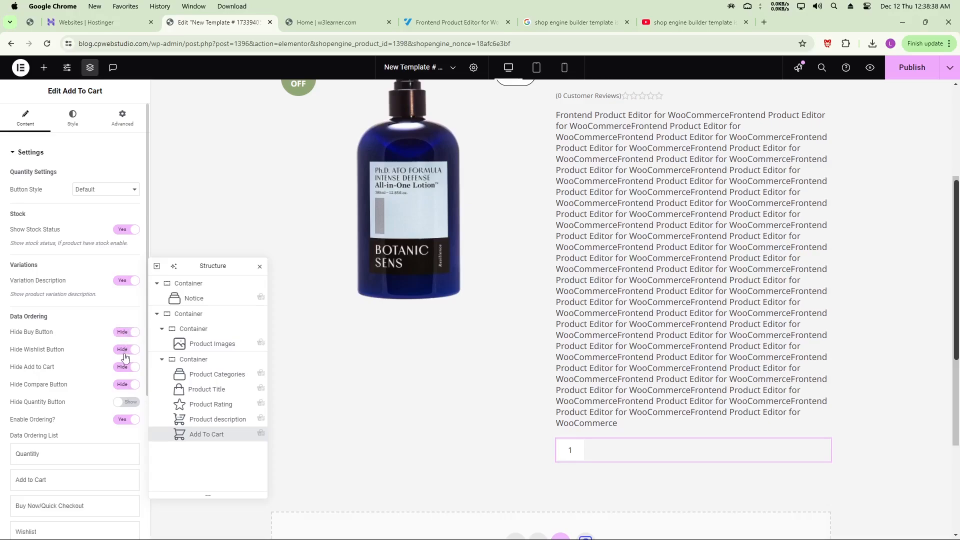
click(126, 384)
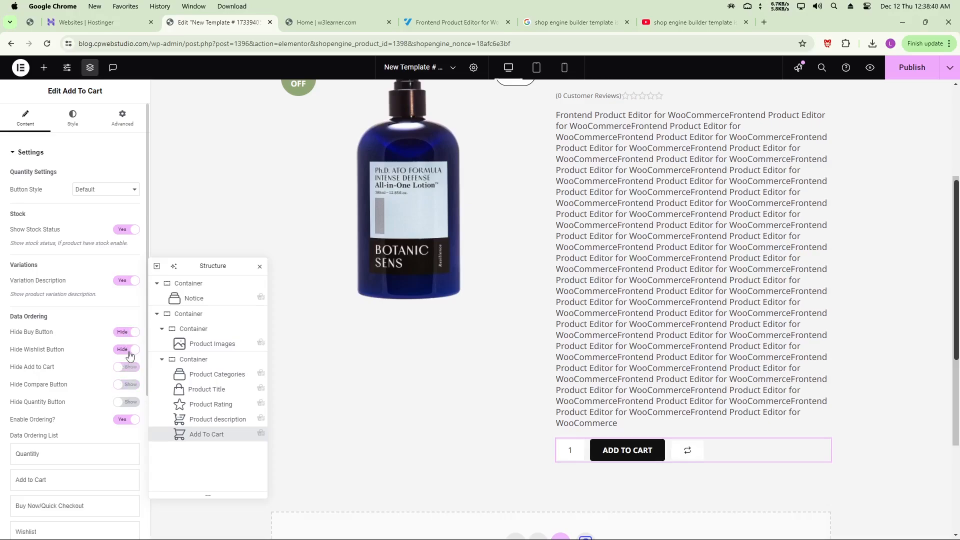
click(126, 366)
click(127, 349)
click(129, 333)
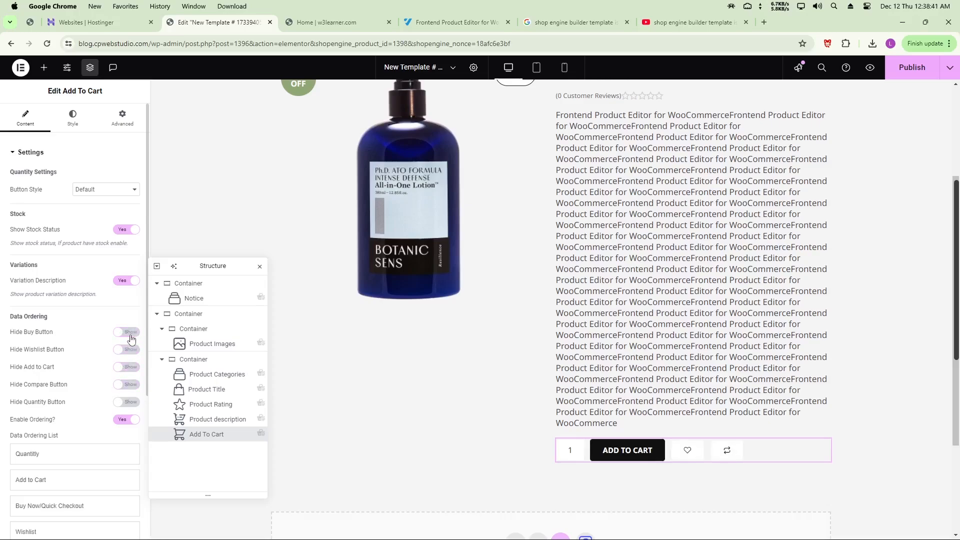
click(127, 420)
scroll(816, 391, down, 3)
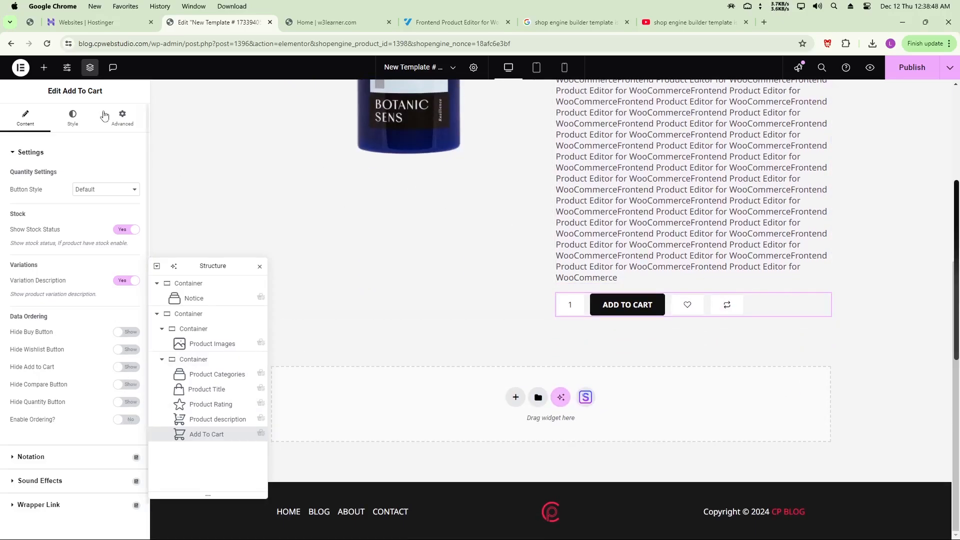
Add a single-column Flexbox container below the product, leaving its content width Boxed
drag(219, 261, 136, 260)
click(516, 397)
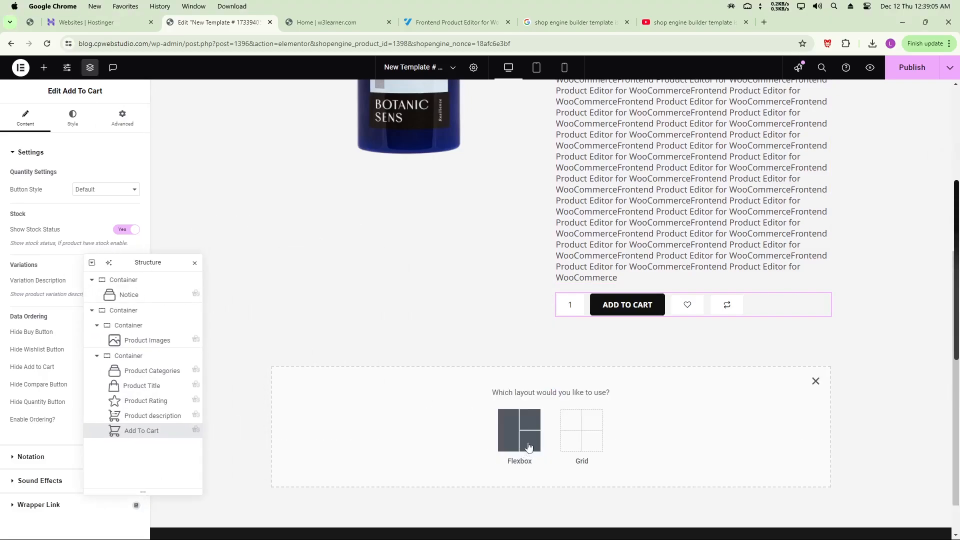
click(519, 430)
click(411, 420)
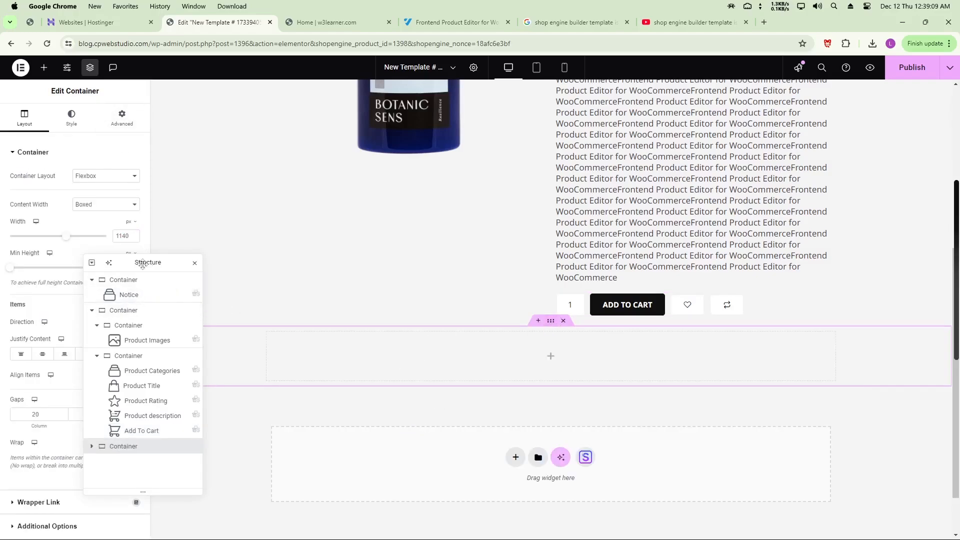
drag(143, 260, 216, 264)
click(105, 204)
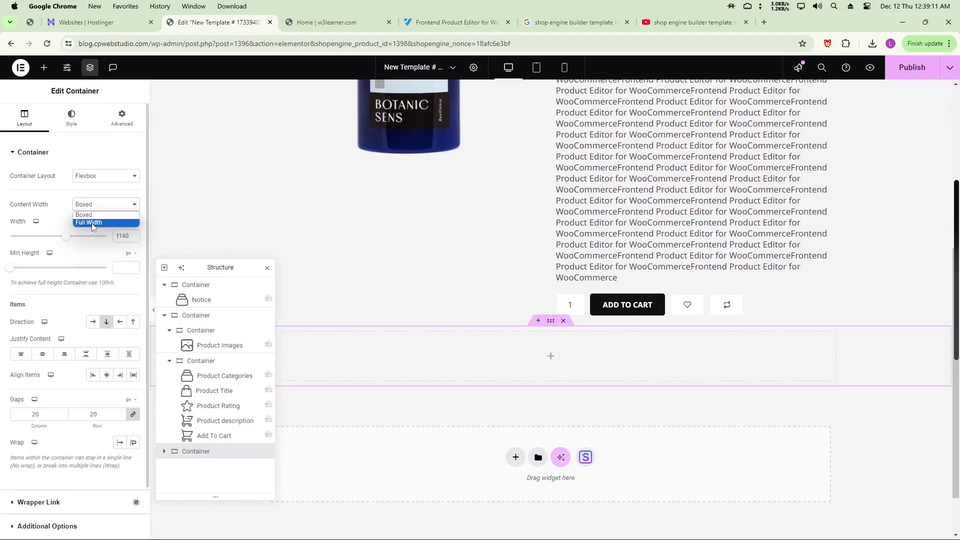
click(93, 223)
drag(210, 268, 696, 249)
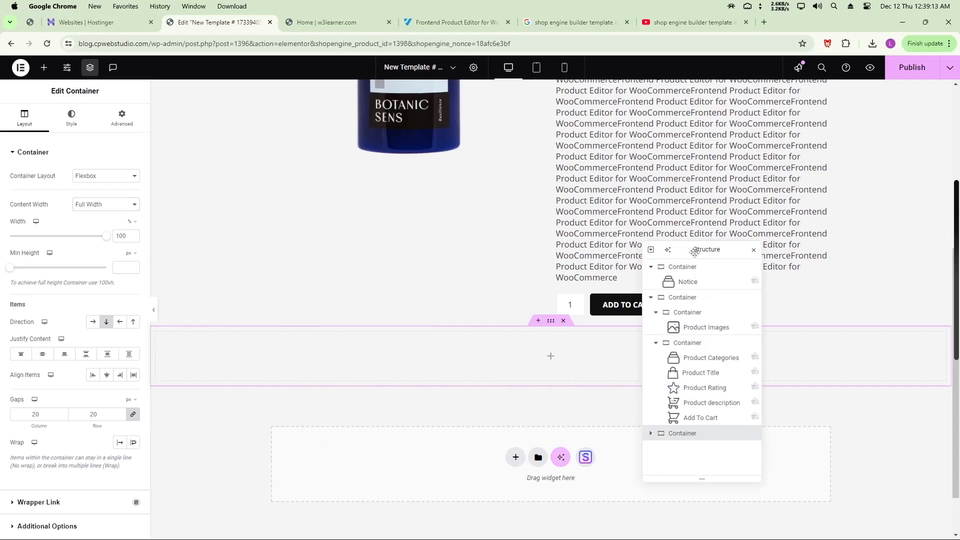
click(95, 205)
click(90, 214)
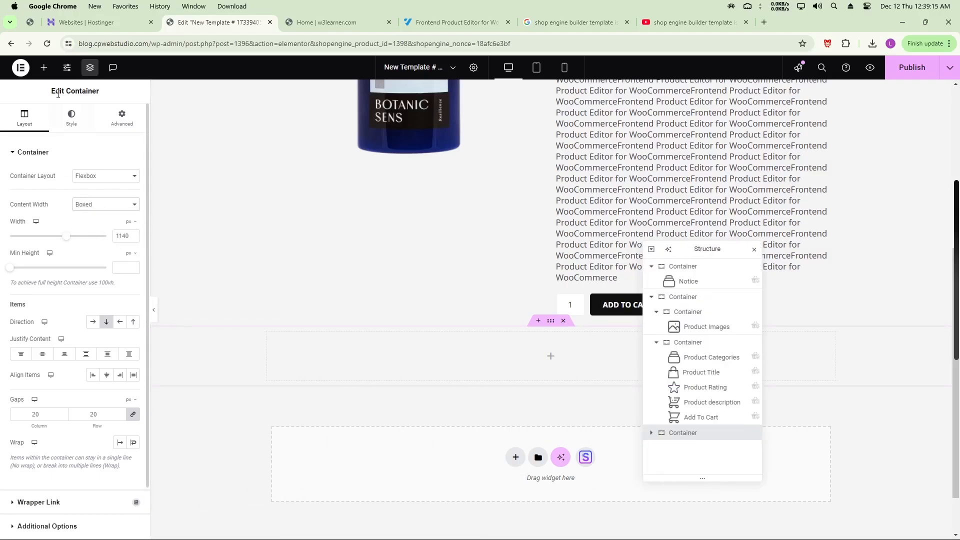
Drop a Product Review widget into the new empty container
click(43, 68)
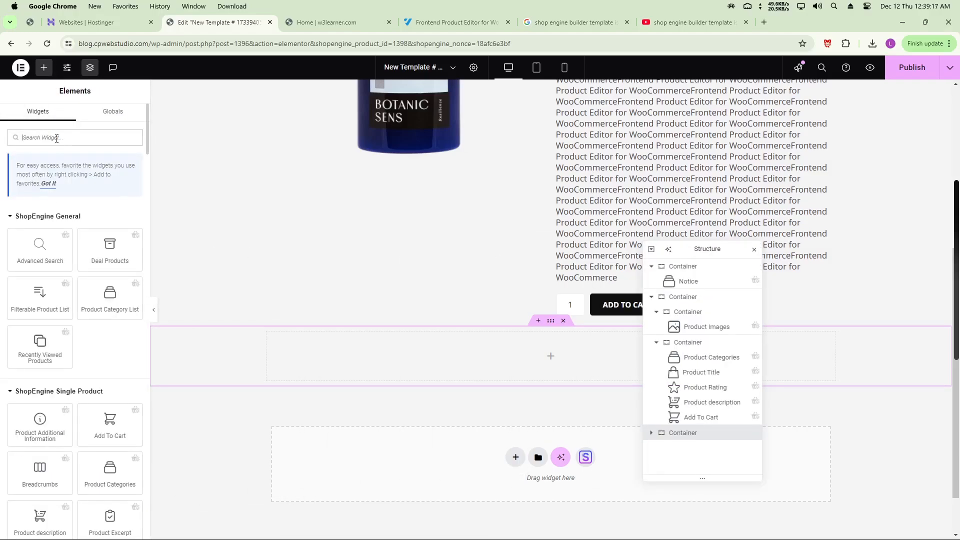
text(prod)
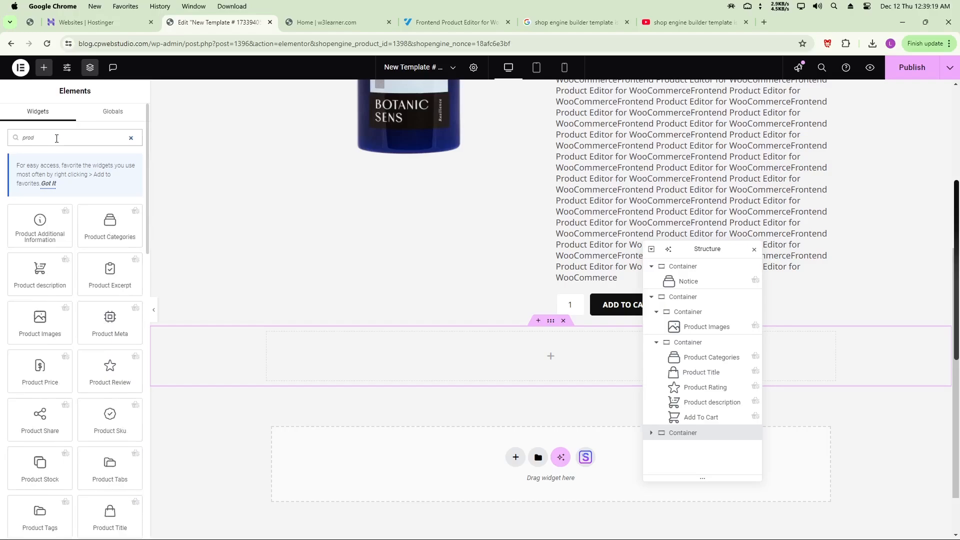
text(uct)
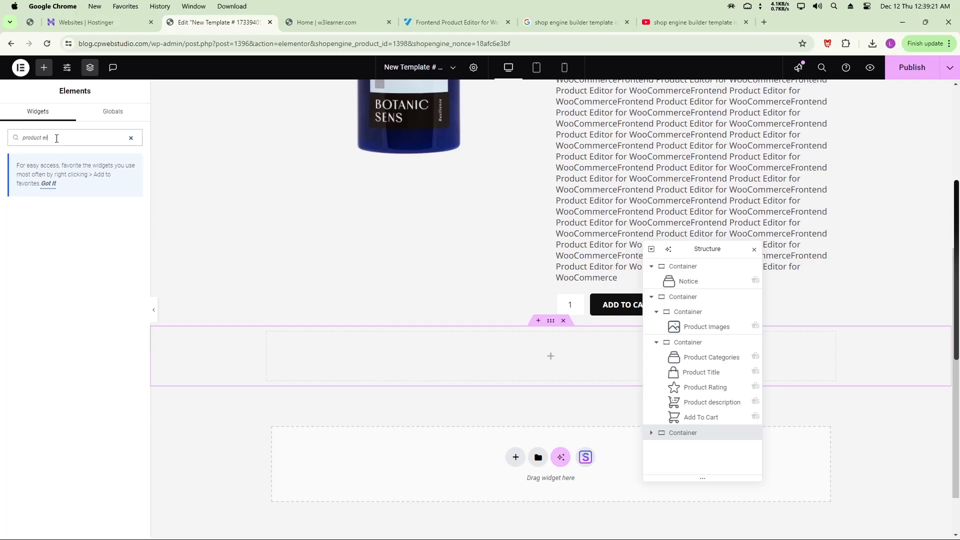
text( rev)
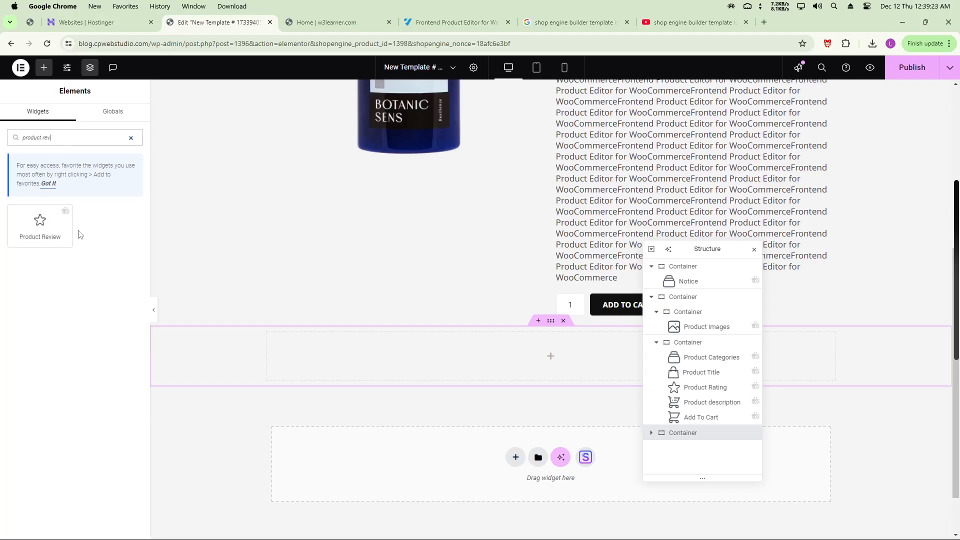
drag(60, 227, 544, 352)
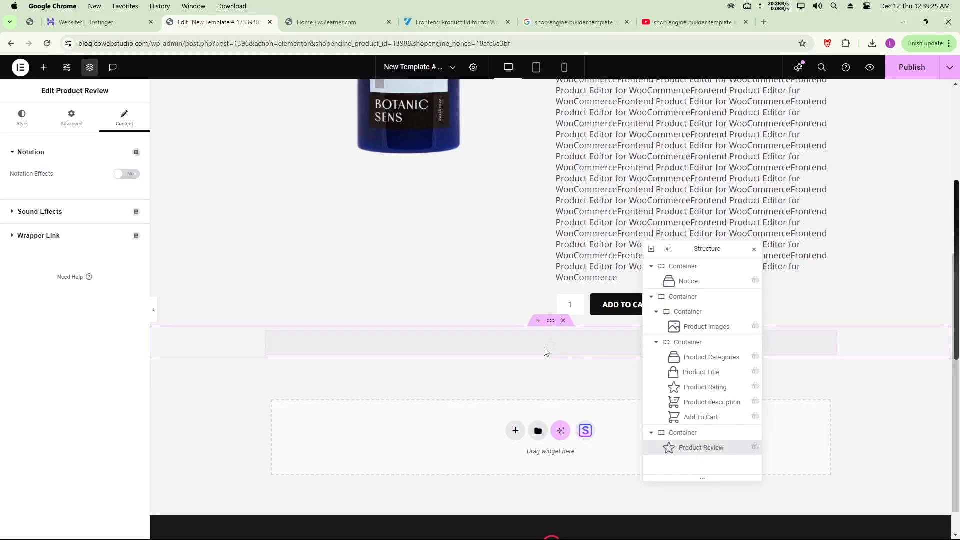
scroll(488, 306, down, 5)
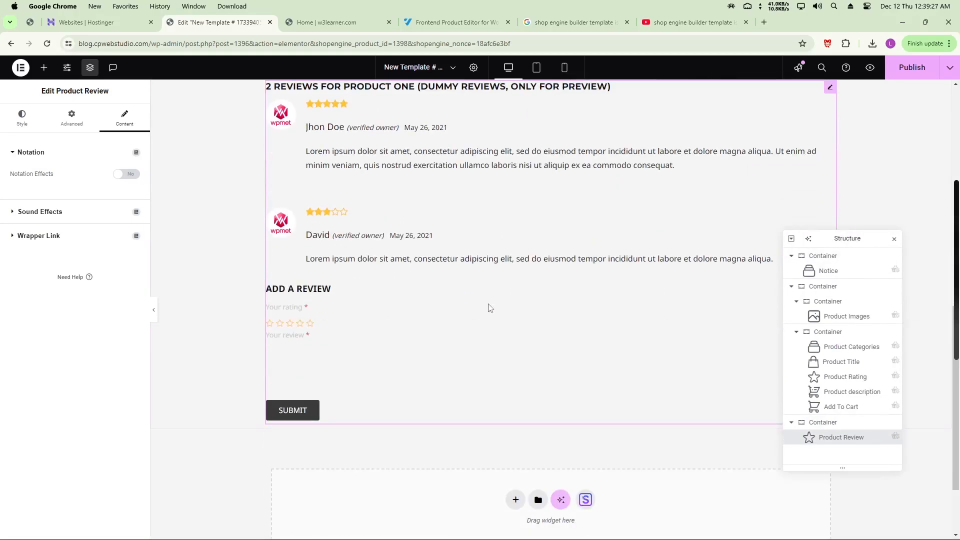
scroll(349, 223, up, 1)
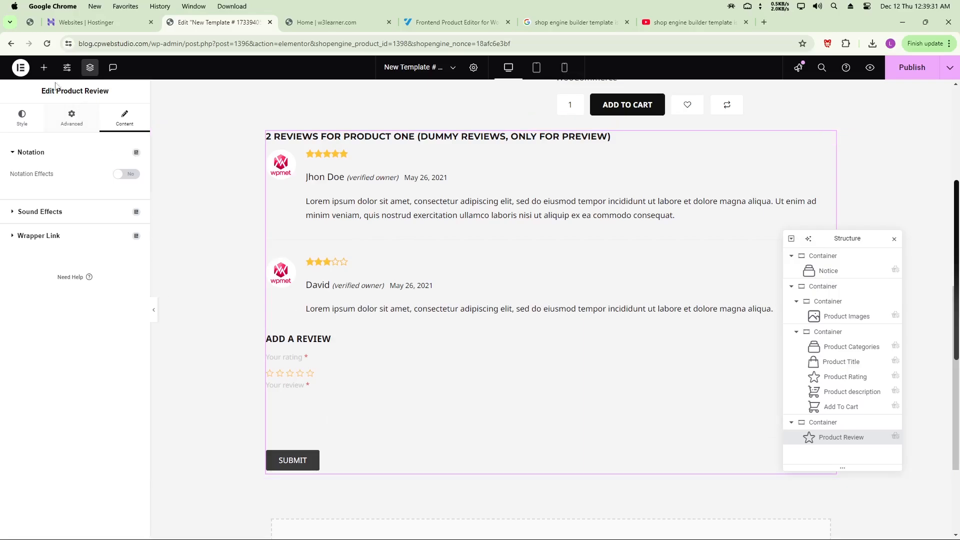
click(44, 67)
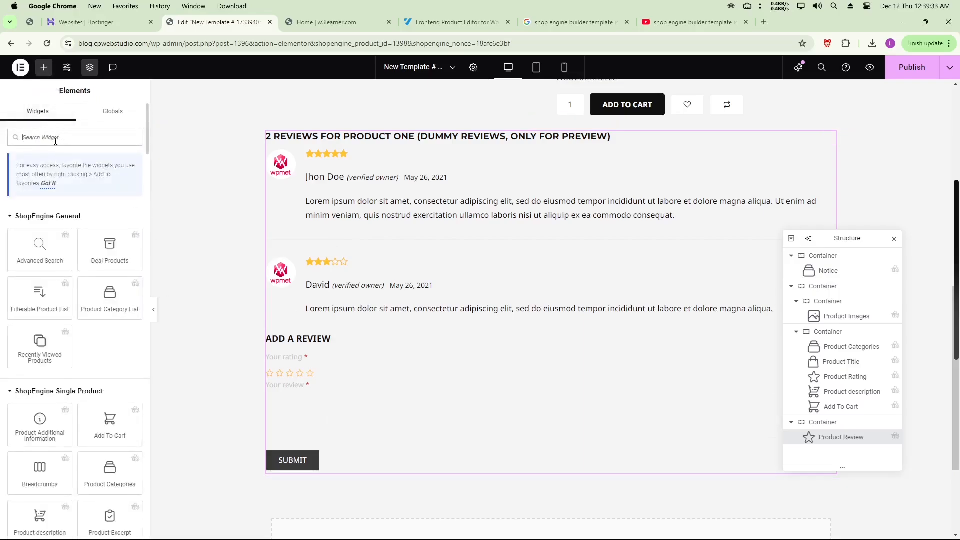
Add a Related Products widget beneath the Product Review widget
text(rel)
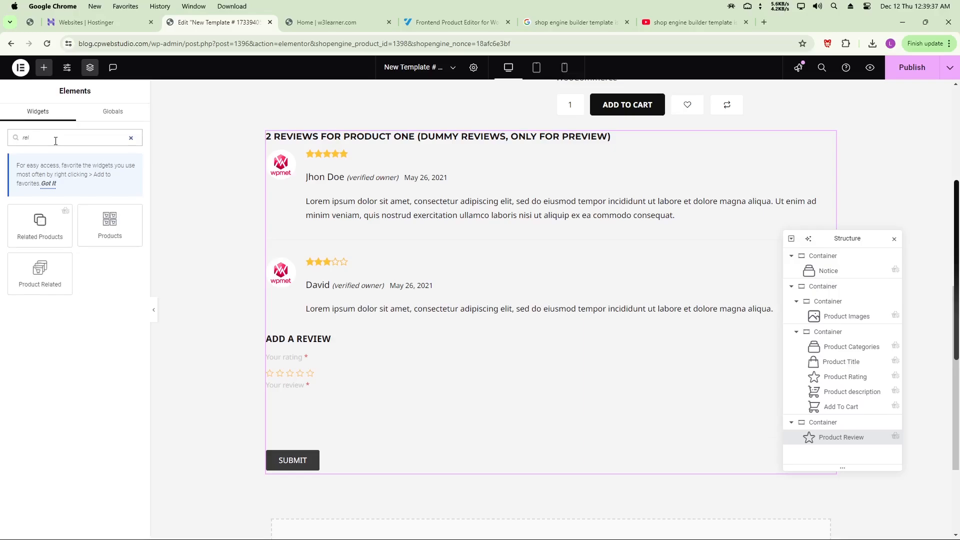
drag(40, 225, 567, 460)
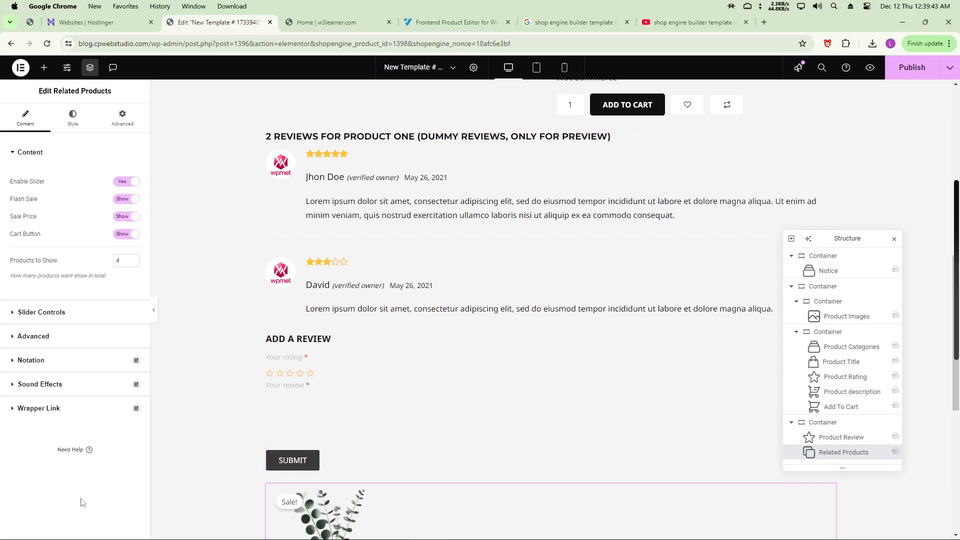
mouse_move(957, 270)
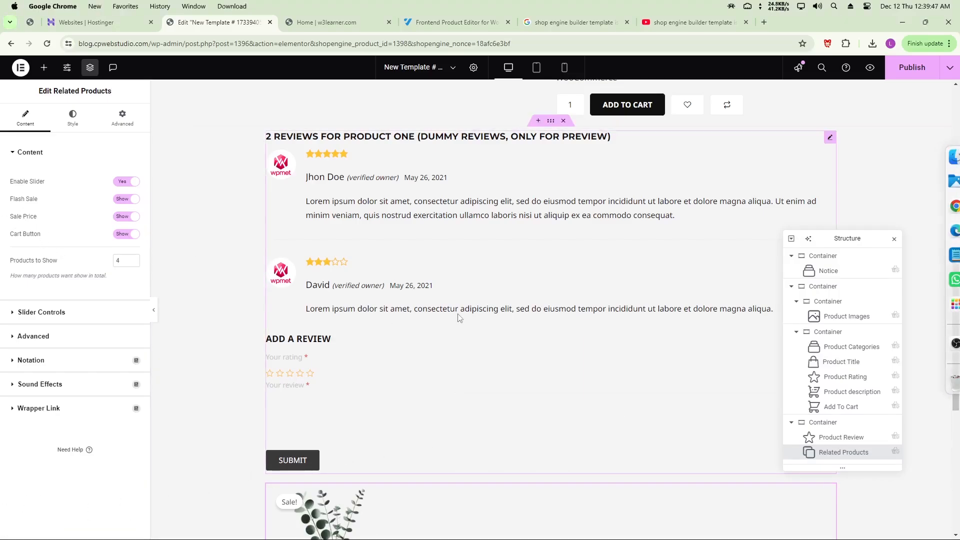
scroll(455, 317, down, 4)
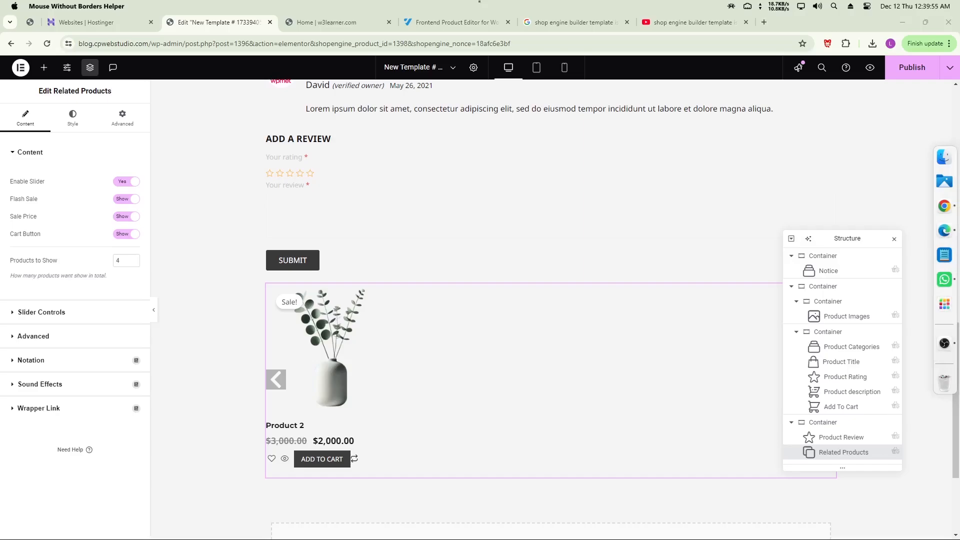
Publish the single-product template and move the structure overview aside to review the layout
click(917, 73)
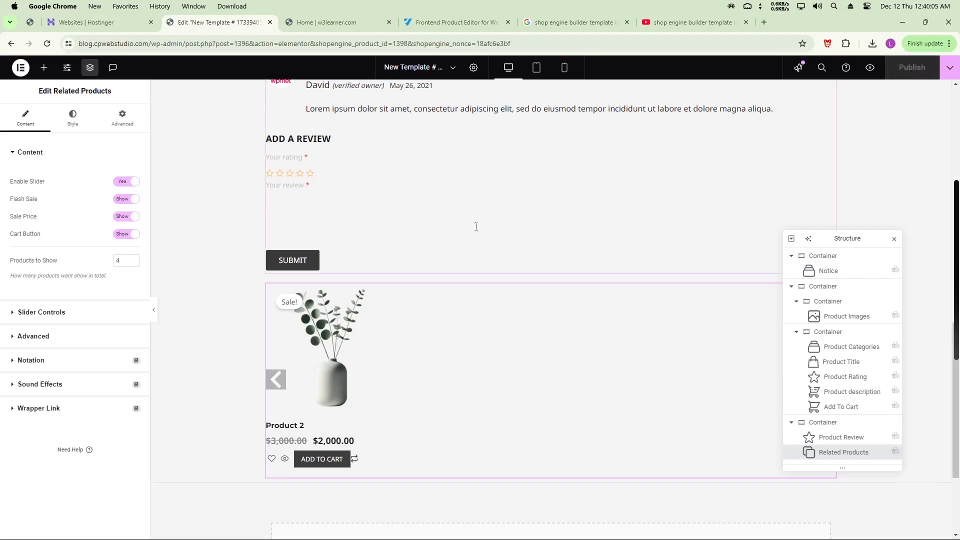
scroll(393, 251, up, 10)
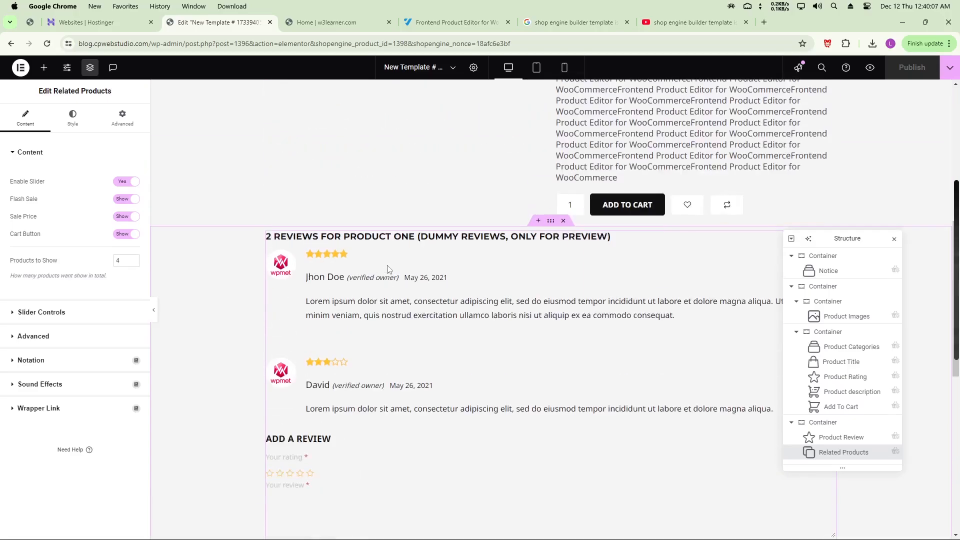
scroll(408, 311, up, 3)
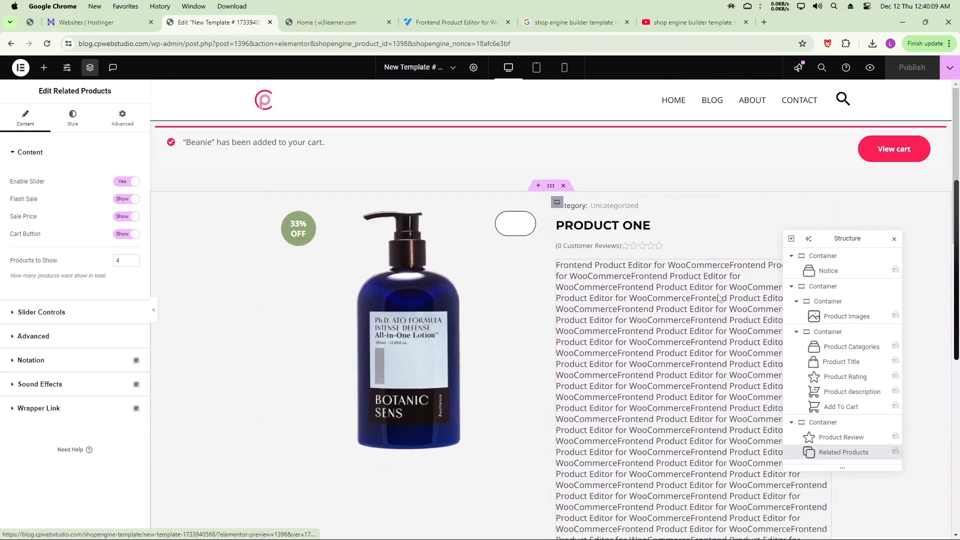
drag(862, 245, 244, 259)
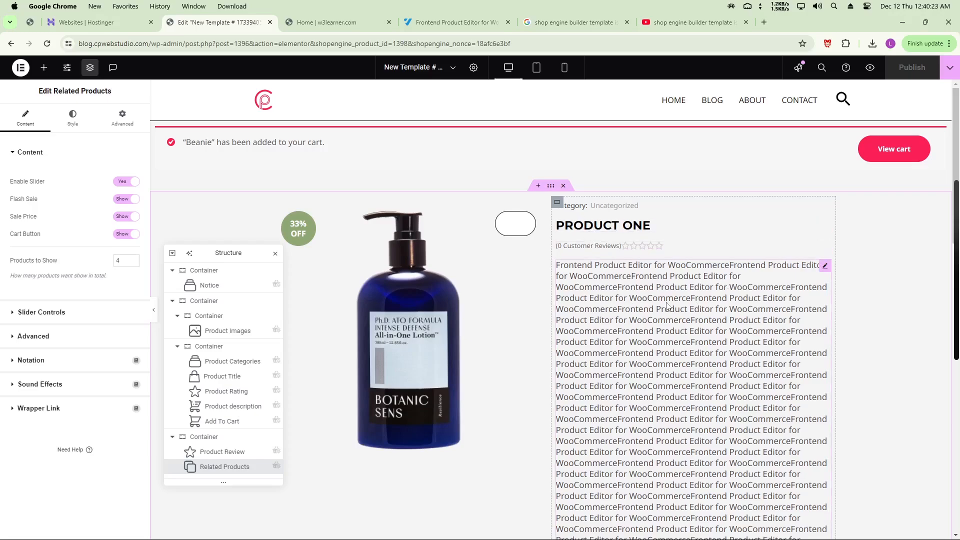
scroll(666, 315, down, 2)
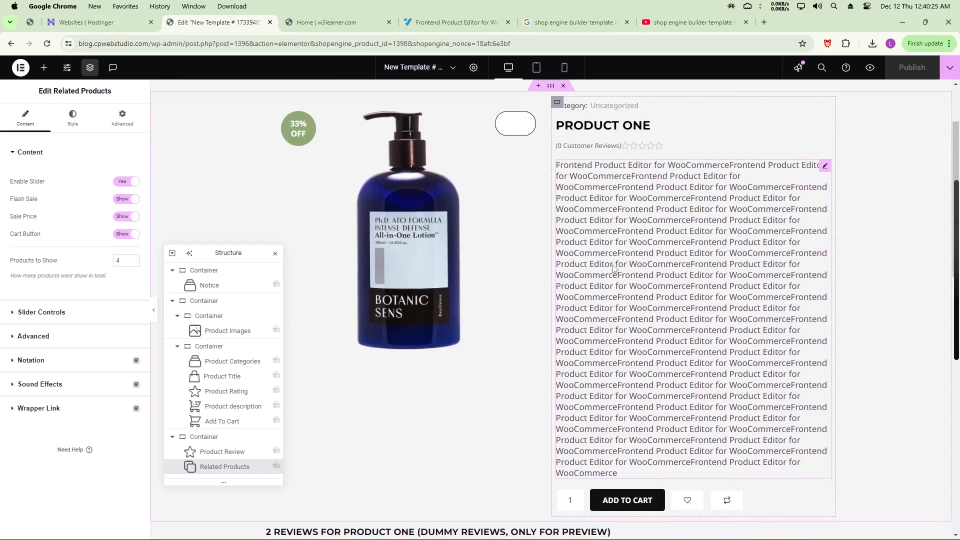
scroll(614, 269, up, 2)
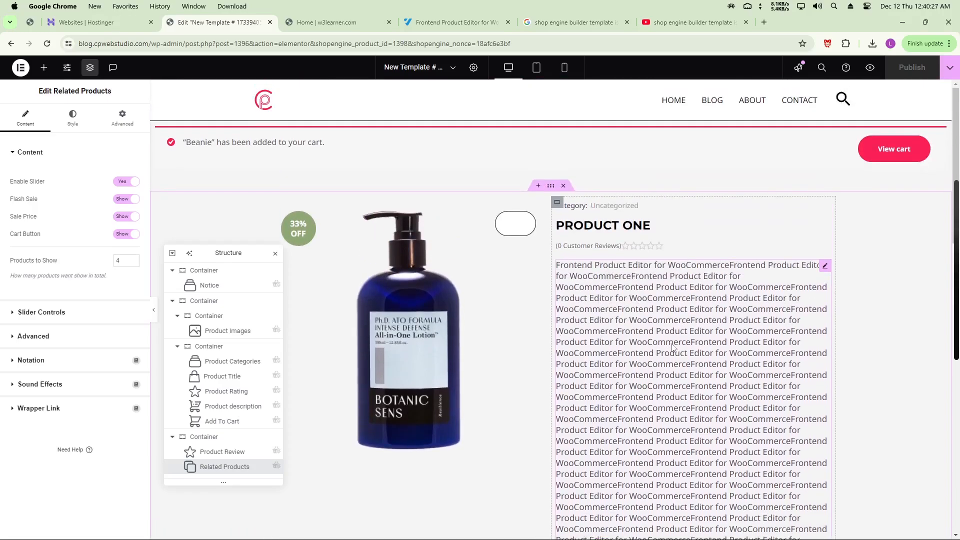
scroll(672, 347, down, 5)
scroll(689, 313, up, 2)
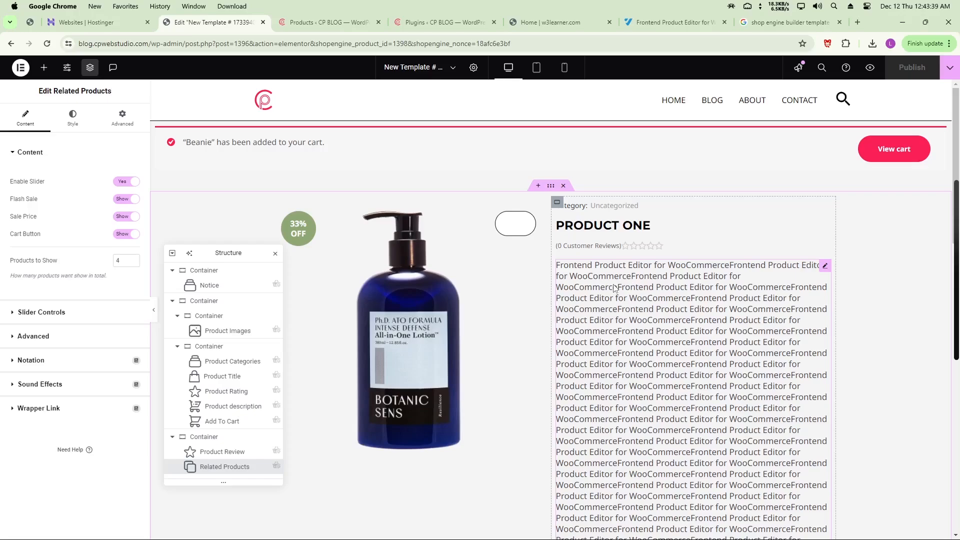
Go back to the store's Products list after a quick look at the installed plugins
click(329, 24)
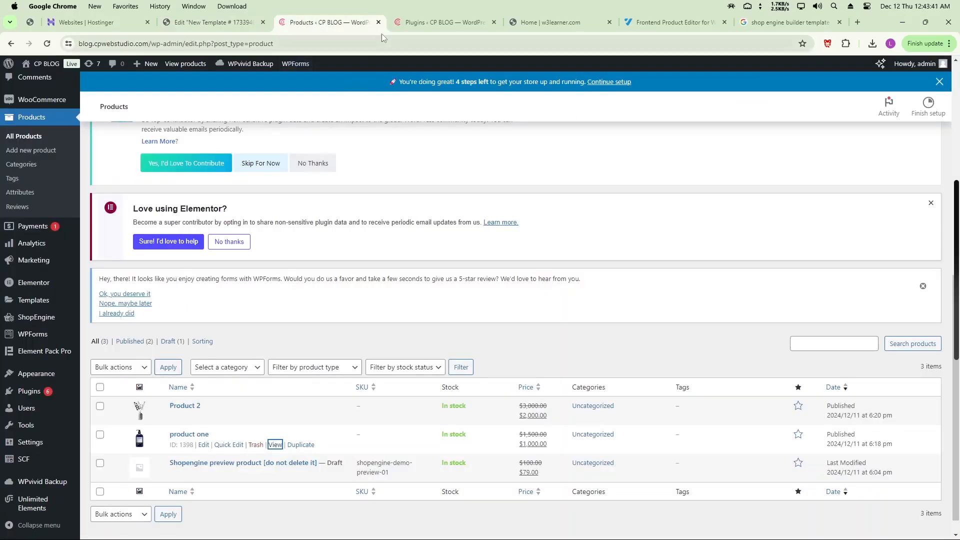
click(434, 22)
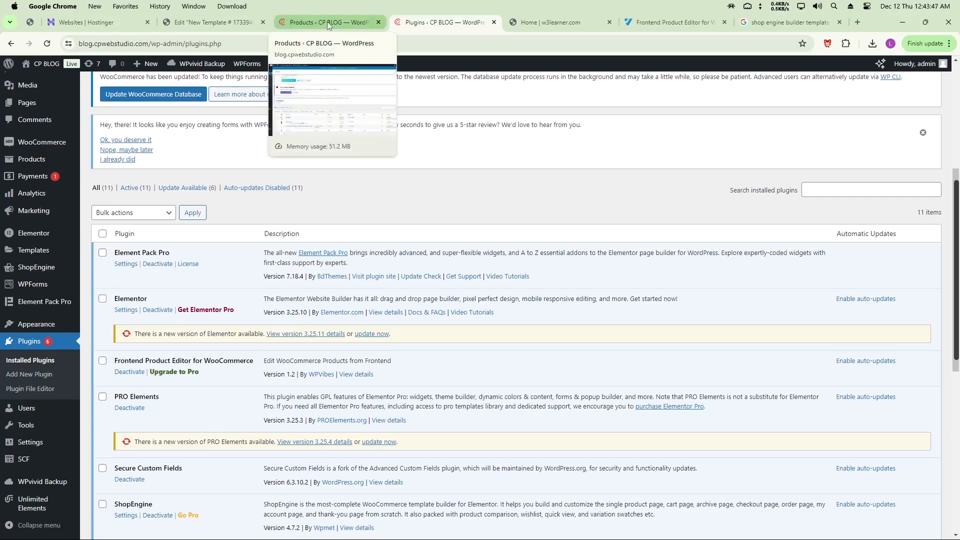
click(303, 26)
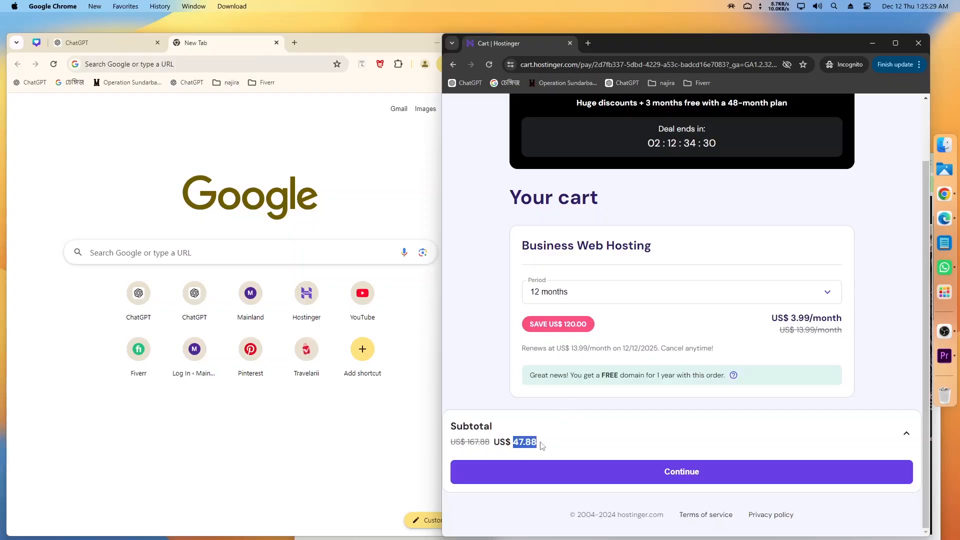
Expand the Hostinger cart's subtotal details and highlight the subtotal amount
click(520, 444)
scroll(576, 450, down, 1)
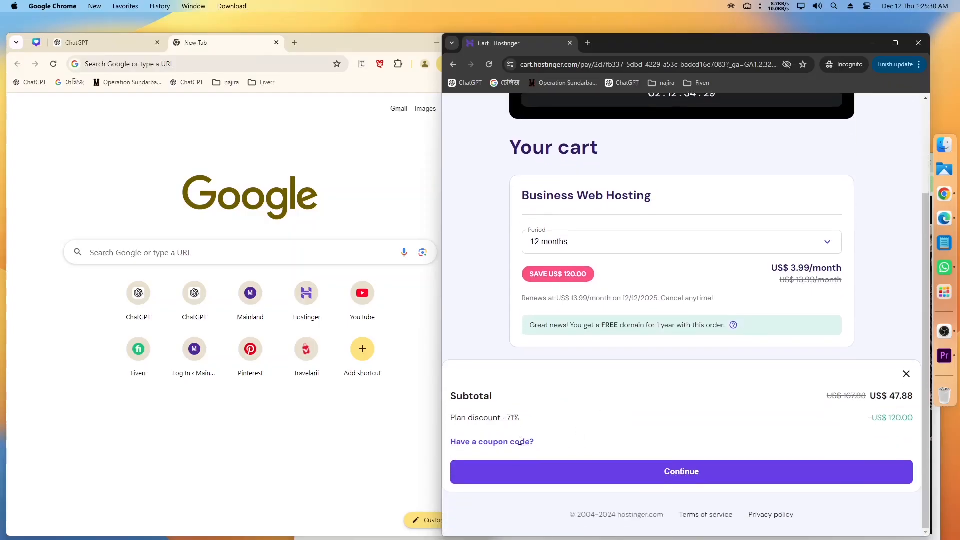
drag(891, 395, 915, 396)
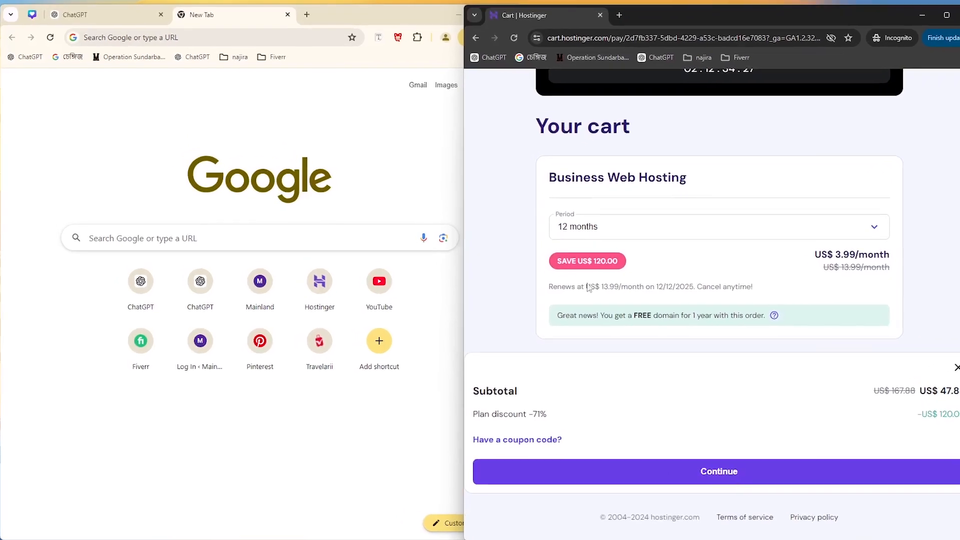
click(148, 9)
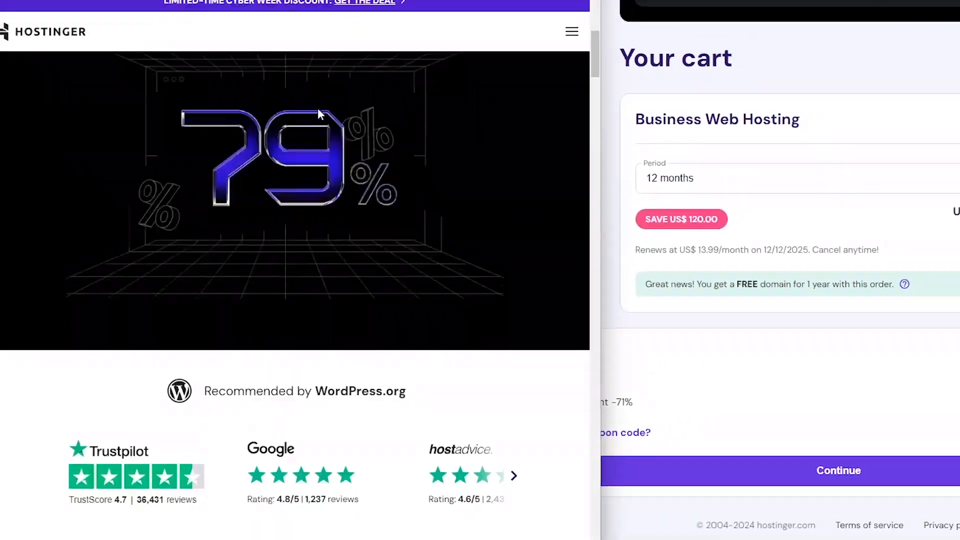
scroll(320, 114, down, 8)
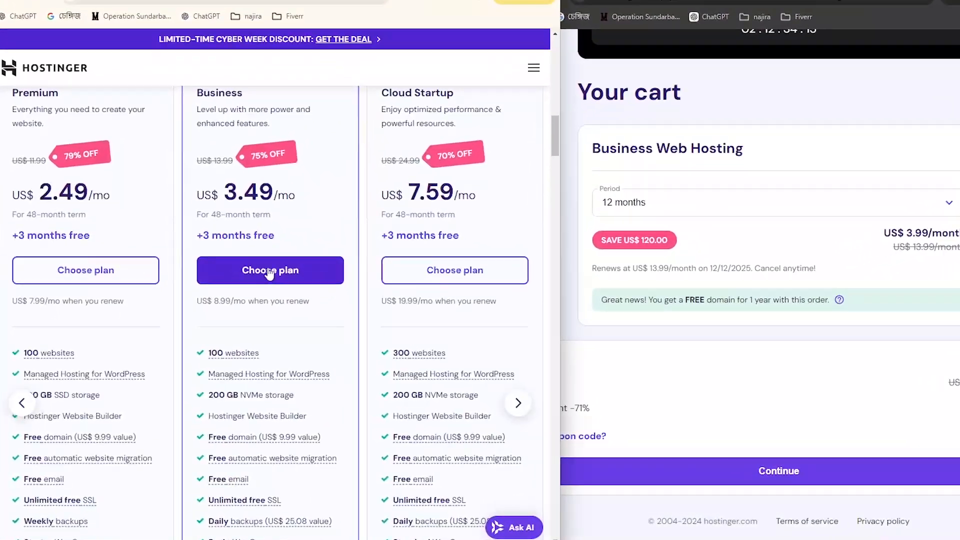
Switch the cart to the Business plan with a new billing period, then paste the referral link
click(270, 272)
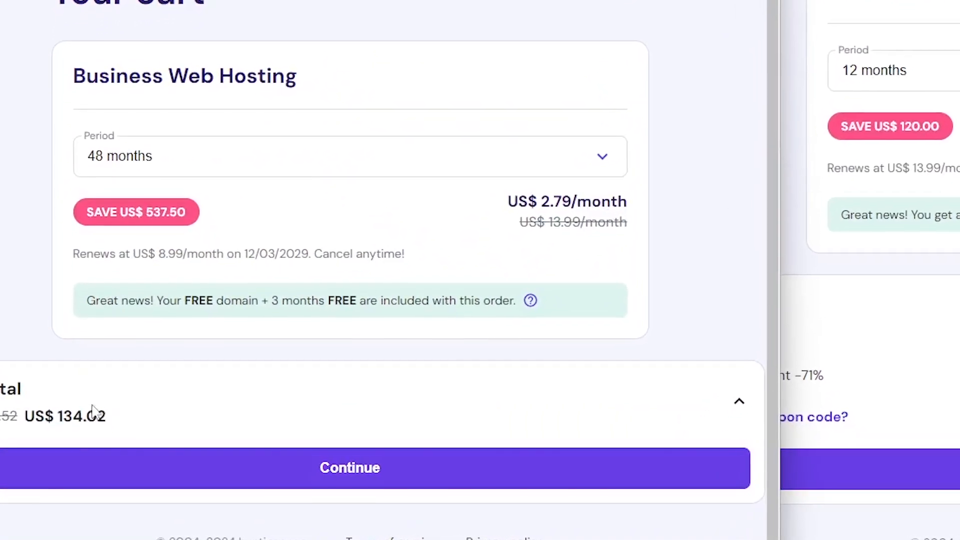
click(432, 173)
click(202, 232)
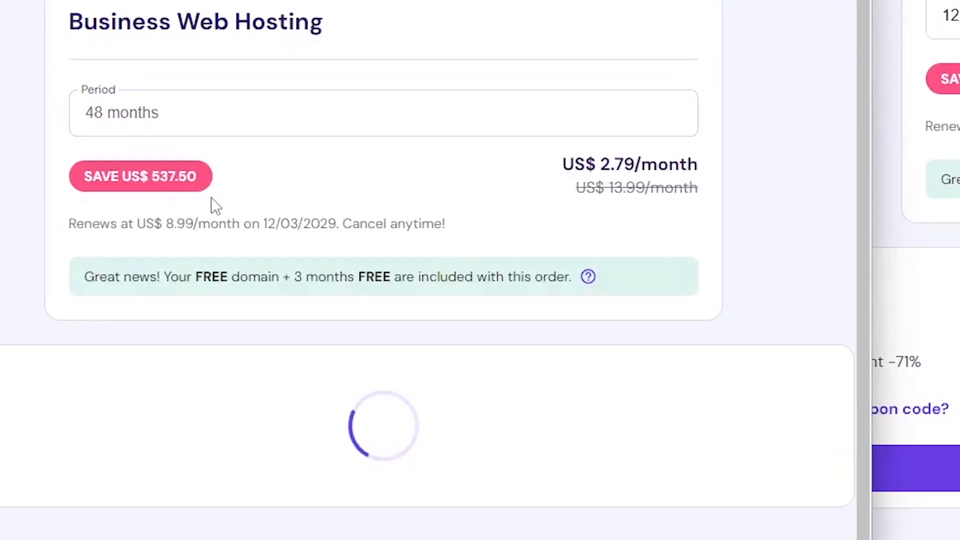
drag(48, 410, 81, 410)
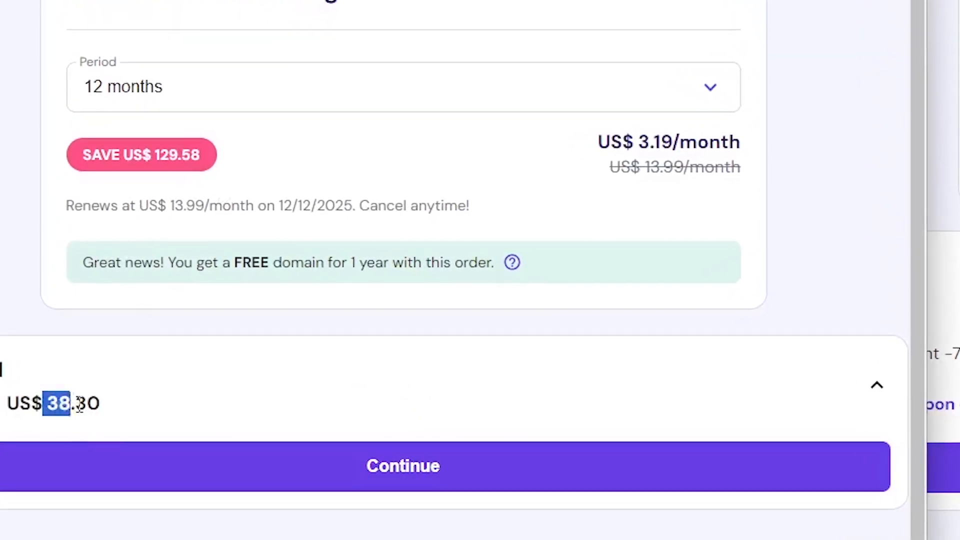
click(80, 405)
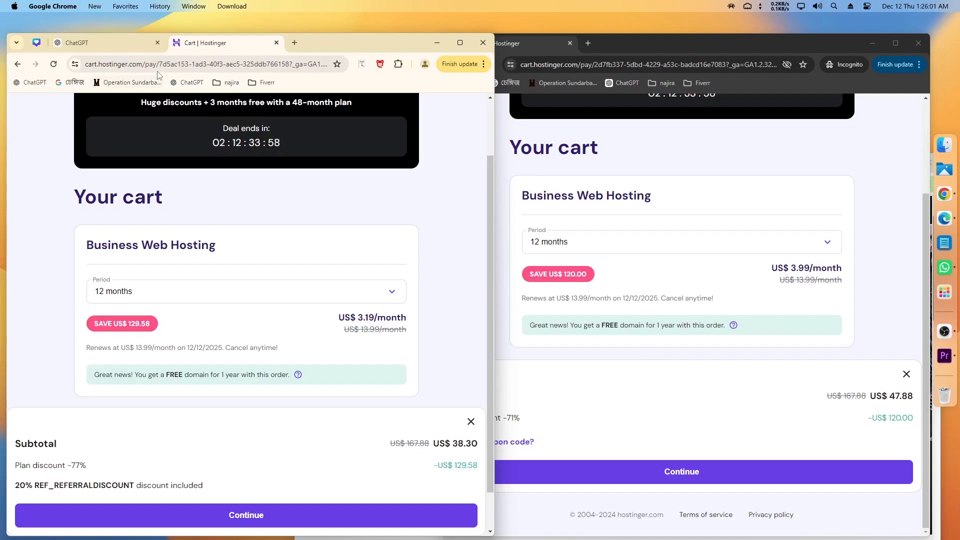
click(158, 66)
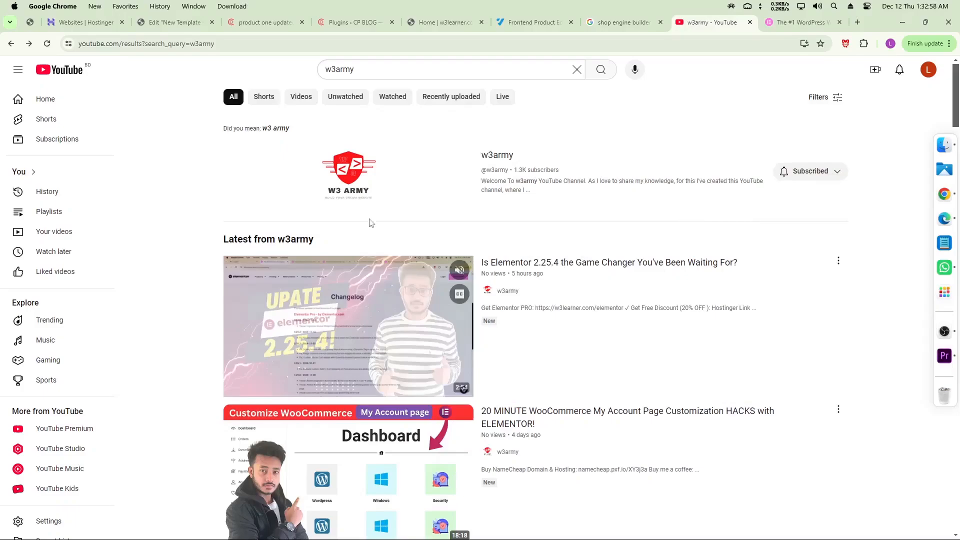
Play w3army's 'SAVE $7.88 Hostinger coupon code' video, then go back to the channel's Videos list
click(368, 220)
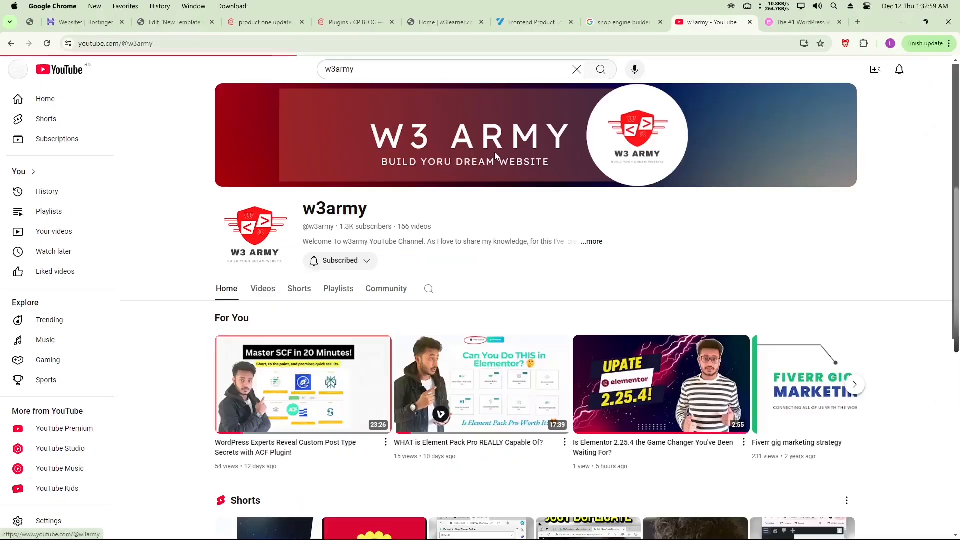
click(263, 290)
scroll(263, 297, down, 4)
click(451, 325)
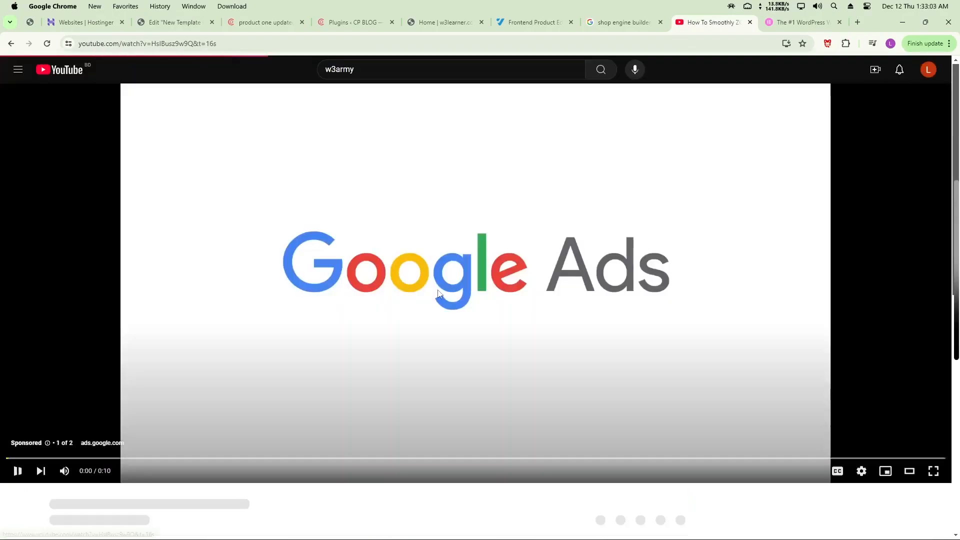
scroll(185, 386, down, 4)
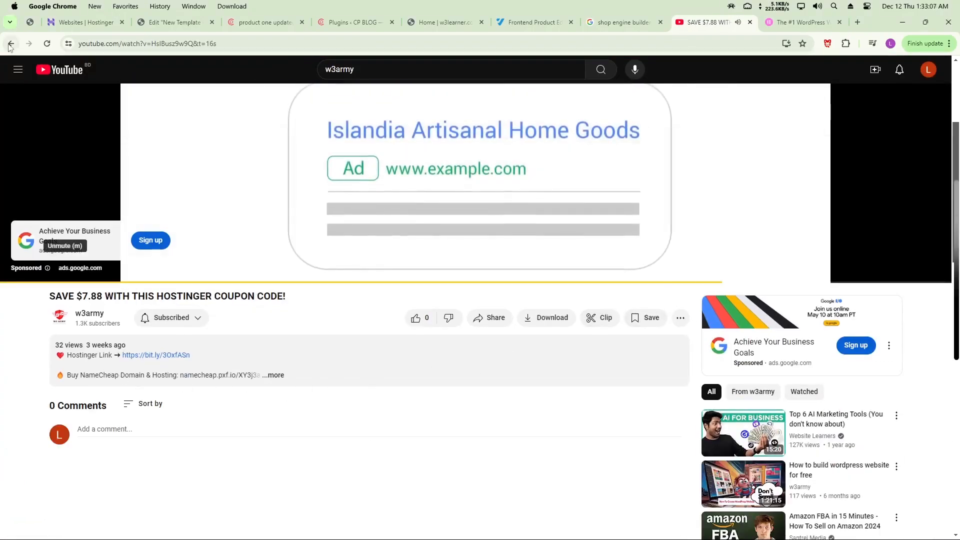
click(11, 43)
scroll(320, 279, up, 3)
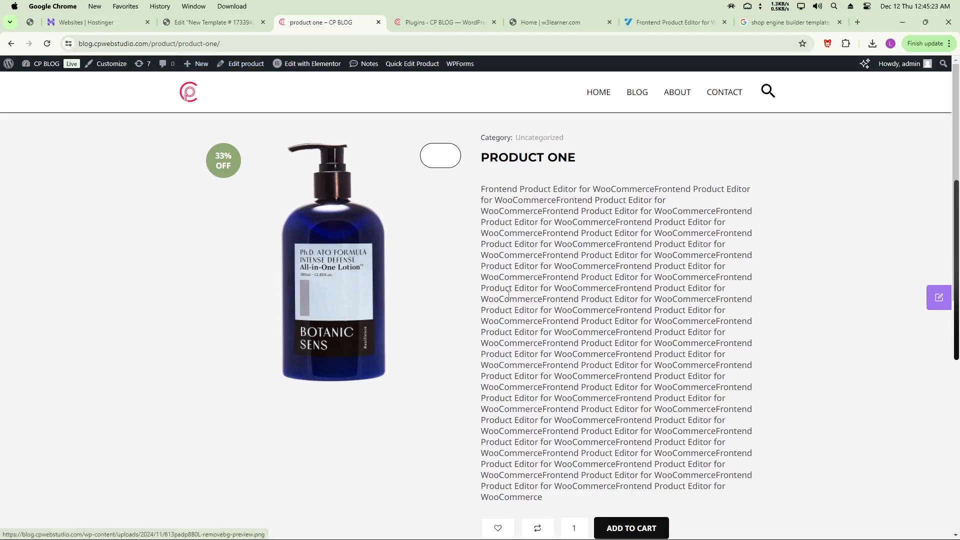
Open the frontend product editor and delete part of the product Description
click(936, 300)
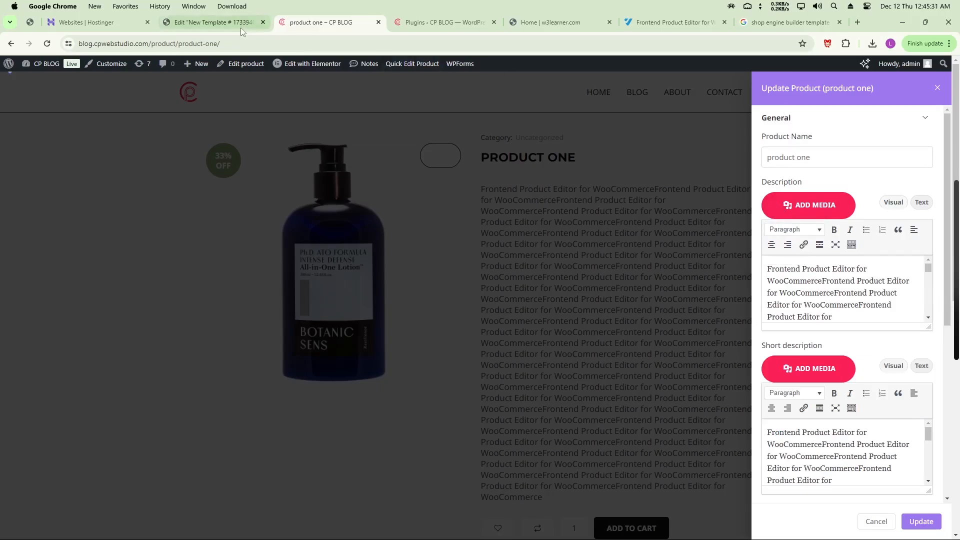
click(440, 22)
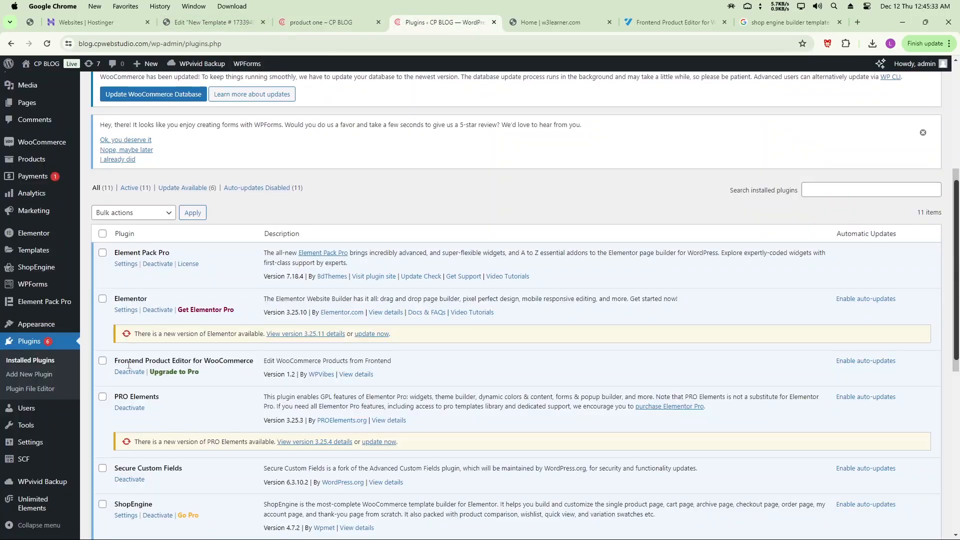
click(320, 22)
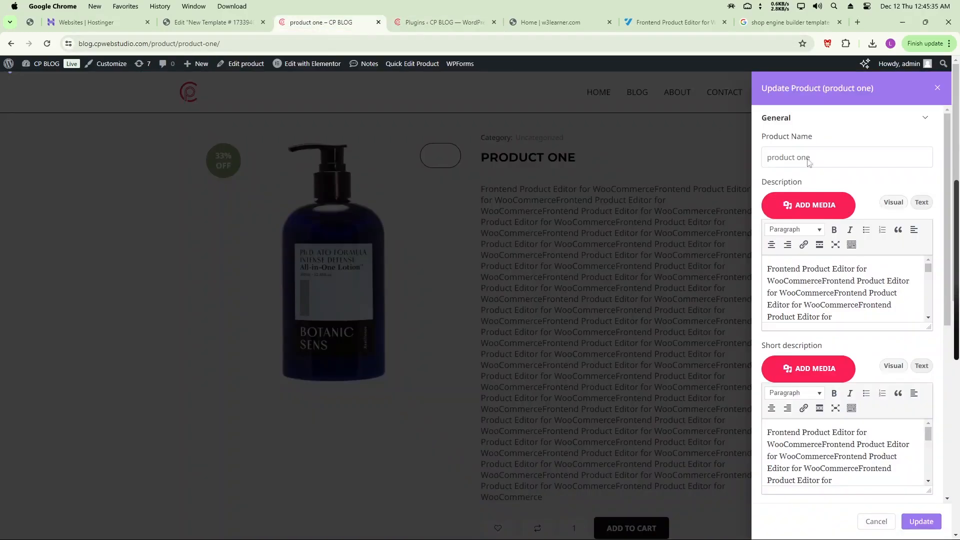
scroll(834, 284, down, 2)
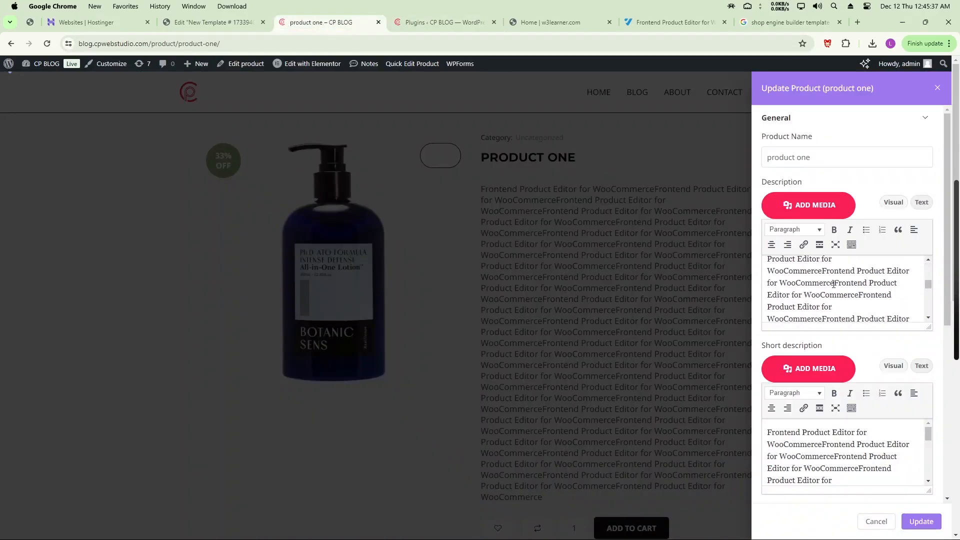
click(833, 284)
scroll(830, 284, up, 3)
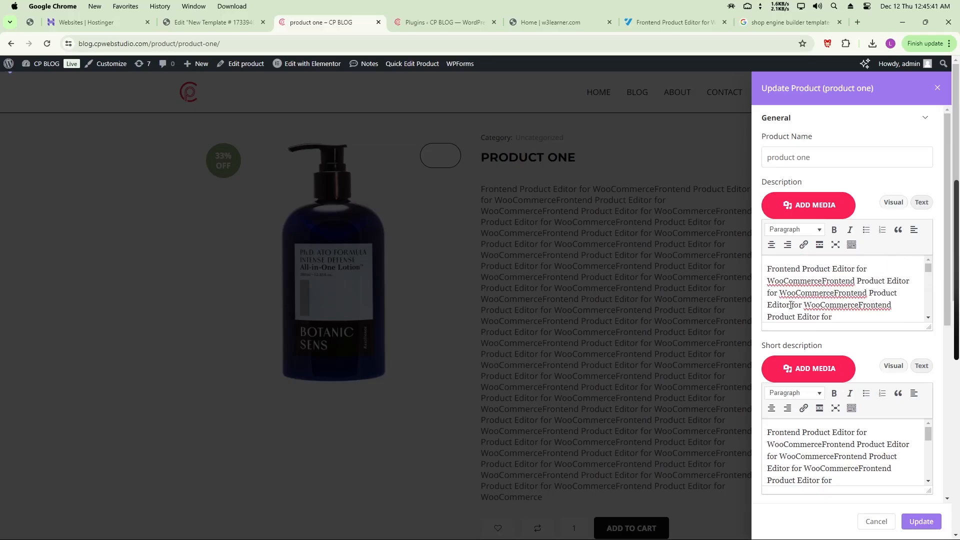
drag(789, 305, 860, 335)
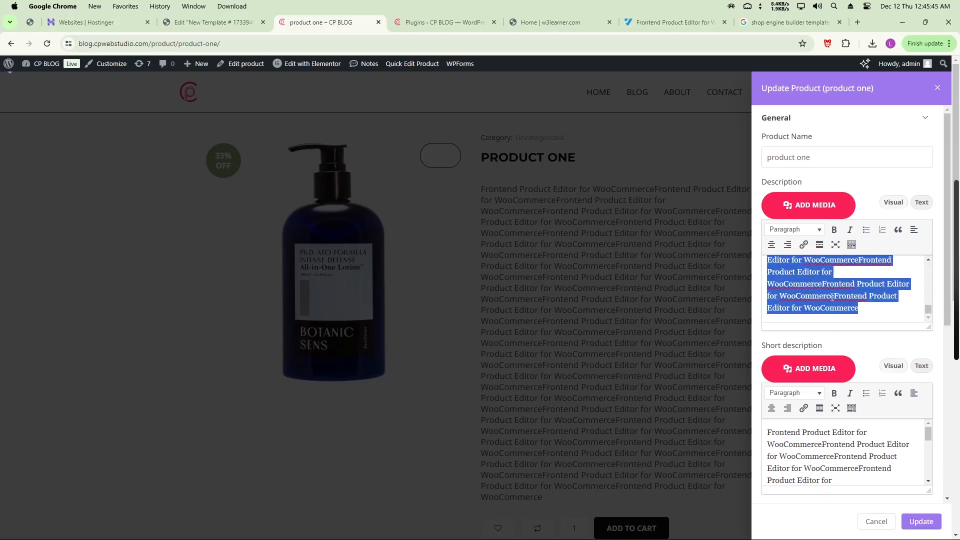
key(BackSpace)
Trim the Short description, append 'updated' to the product name, and save the product
scroll(827, 461, down, 2)
scroll(827, 461, up, 2)
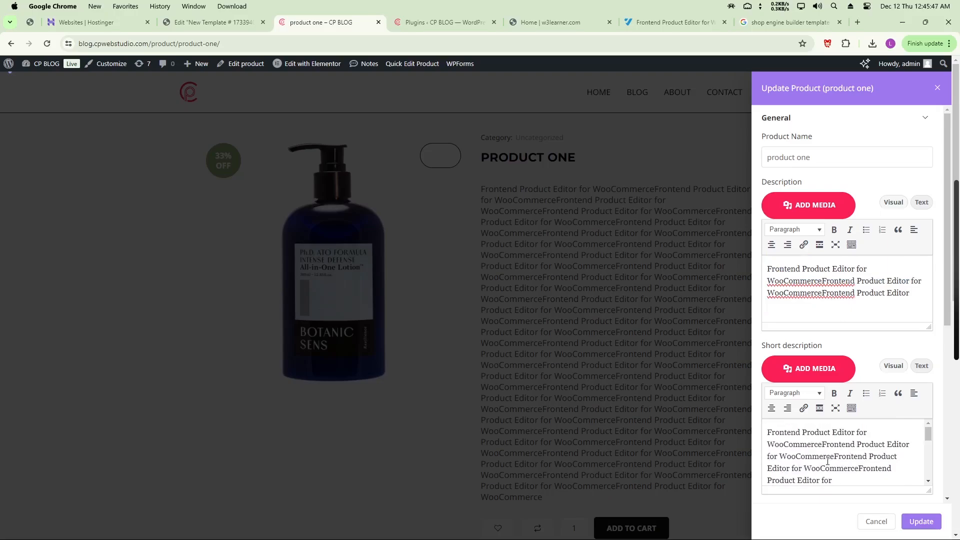
scroll(807, 464, down, 2)
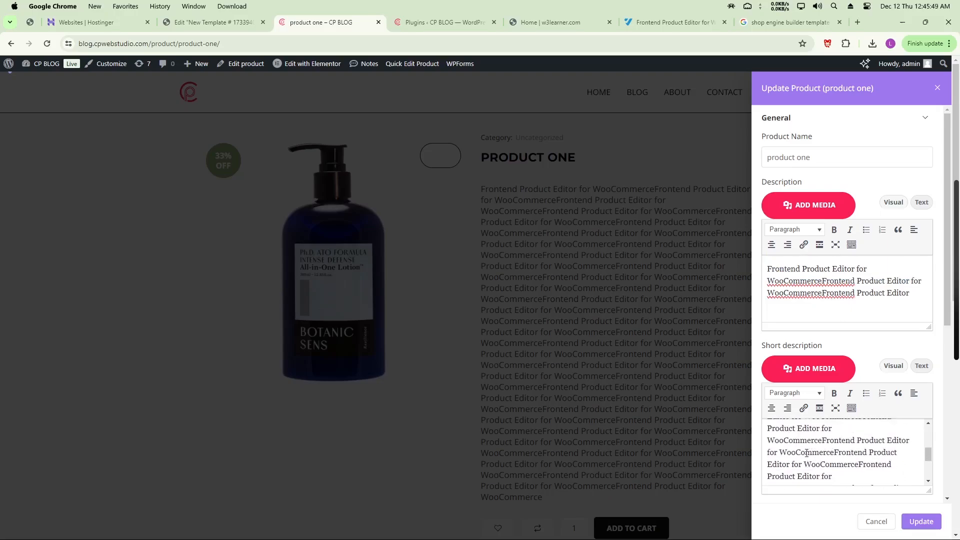
drag(770, 443, 854, 487)
key(BackSpace)
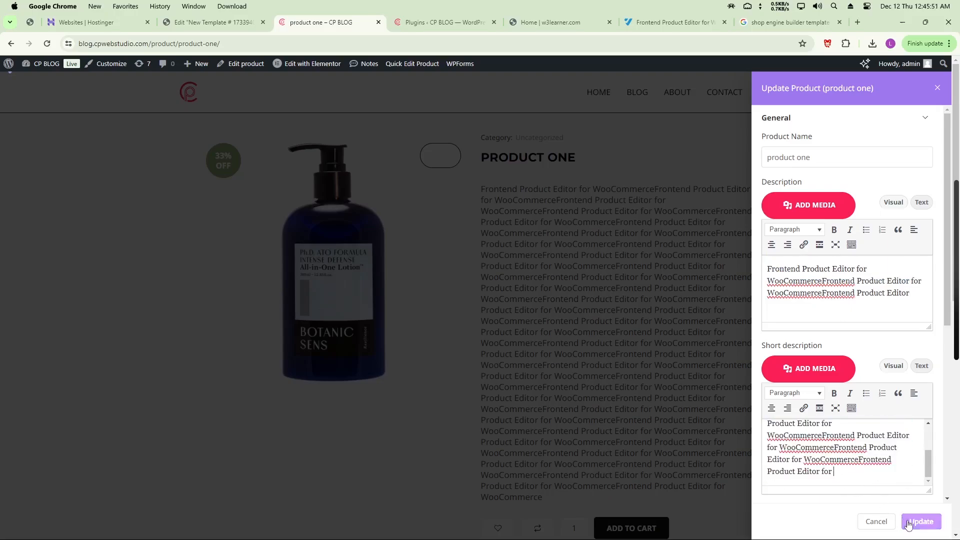
click(916, 523)
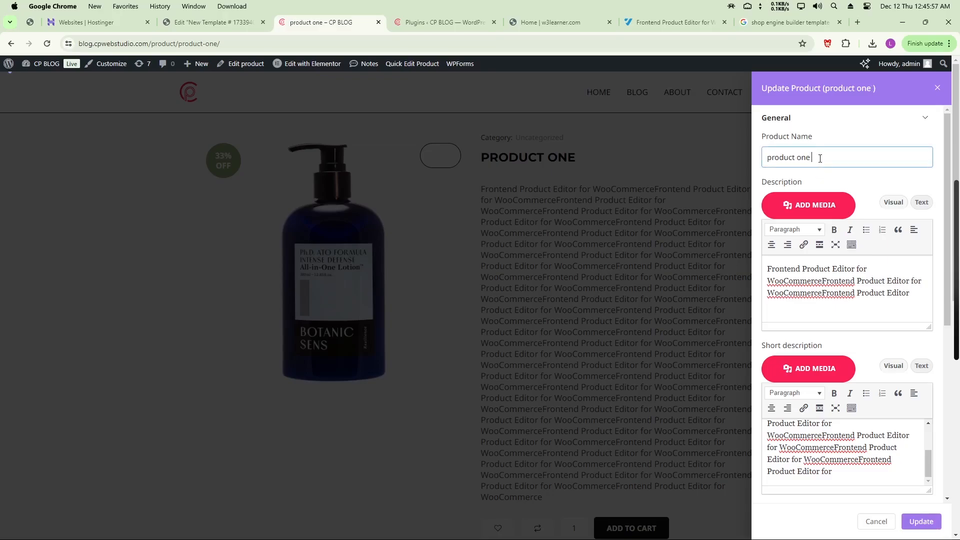
text(updated)
click(920, 522)
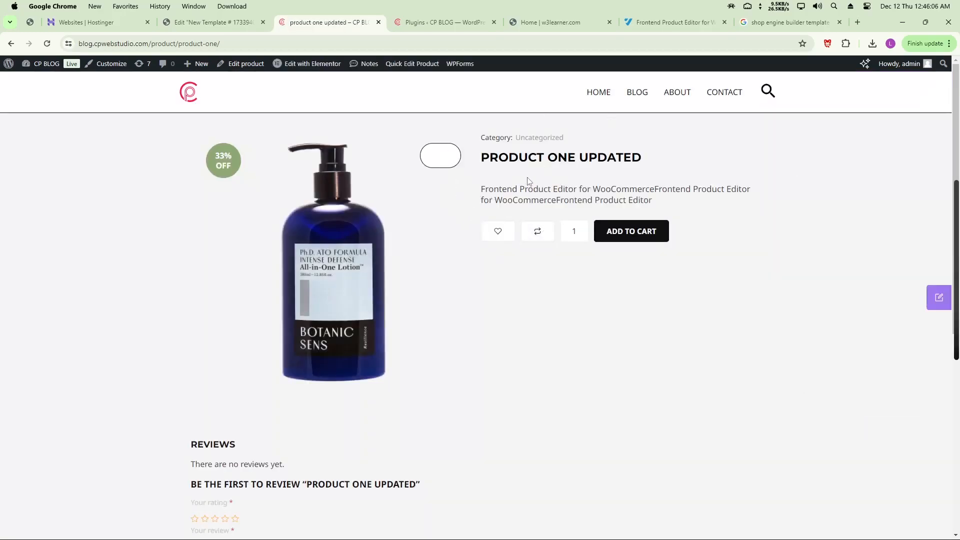
Inspect the PRODUCT ONE UPDATED title and shortened description on the live page
drag(488, 159, 644, 161)
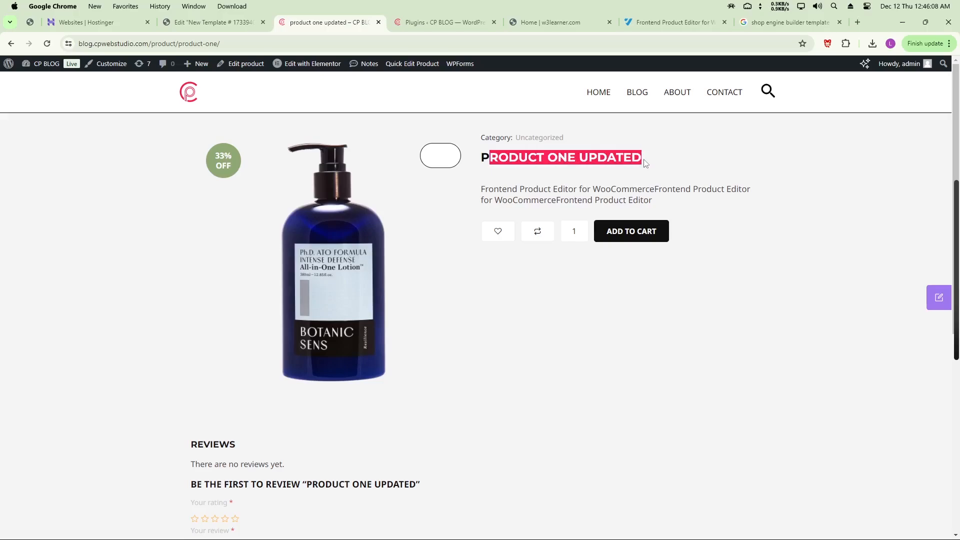
click(559, 159)
scroll(425, 262, down, 4)
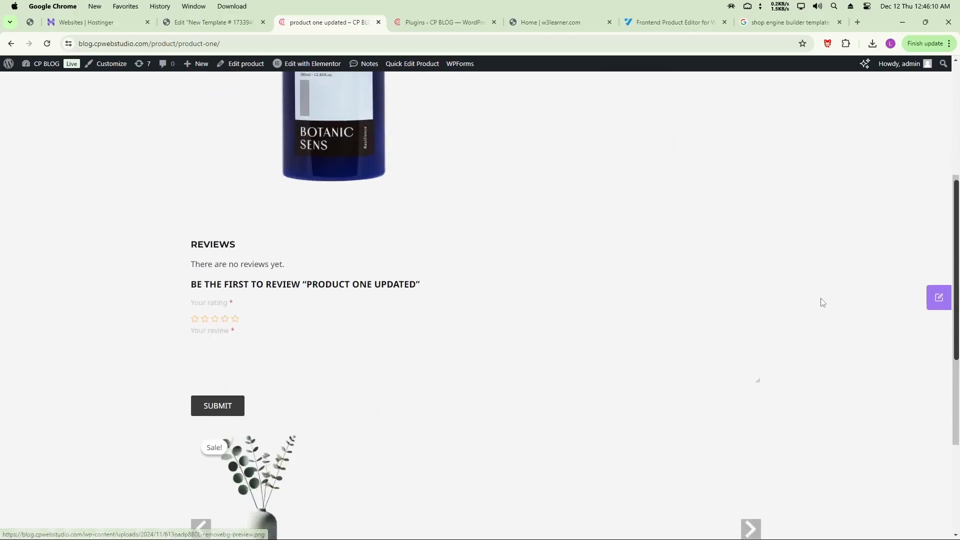
scroll(557, 328, up, 4)
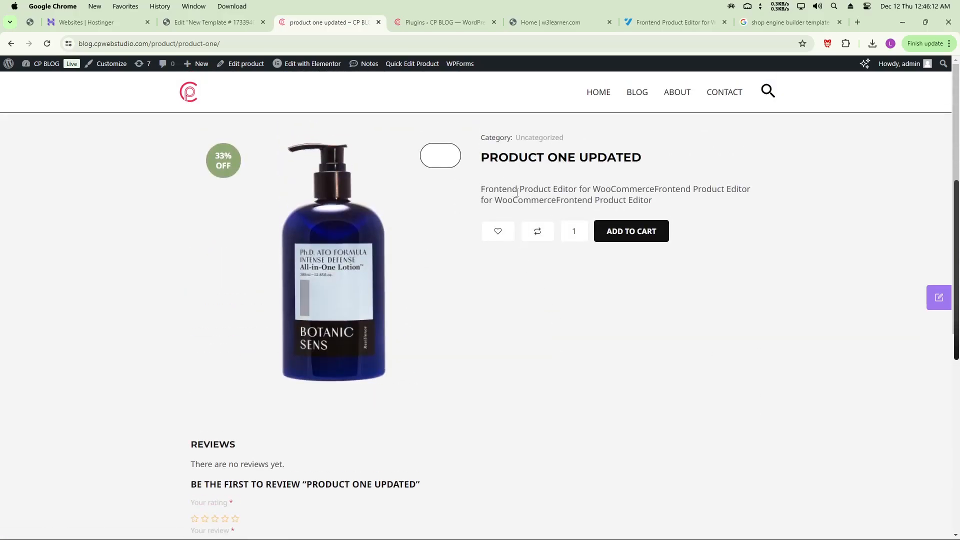
drag(512, 189, 658, 185)
drag(518, 158, 632, 157)
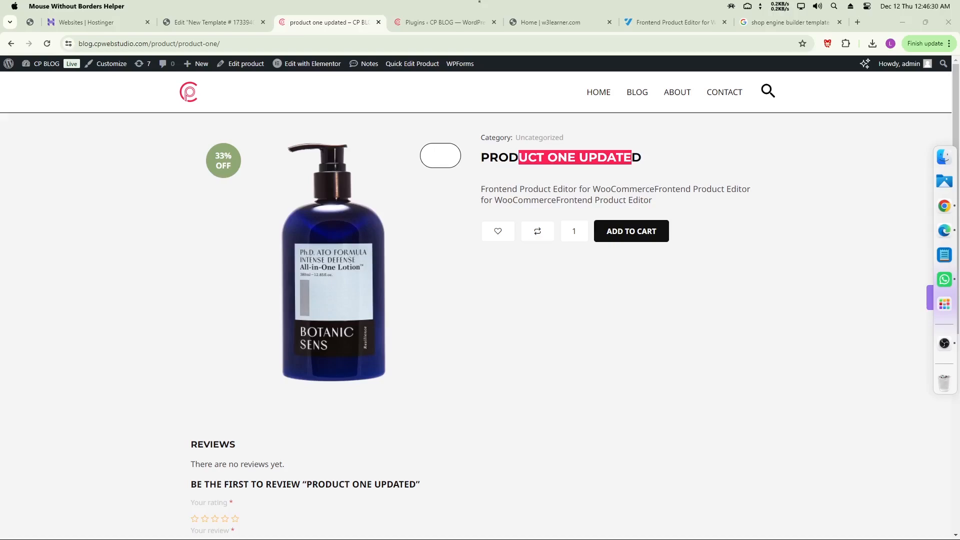
click(587, 304)
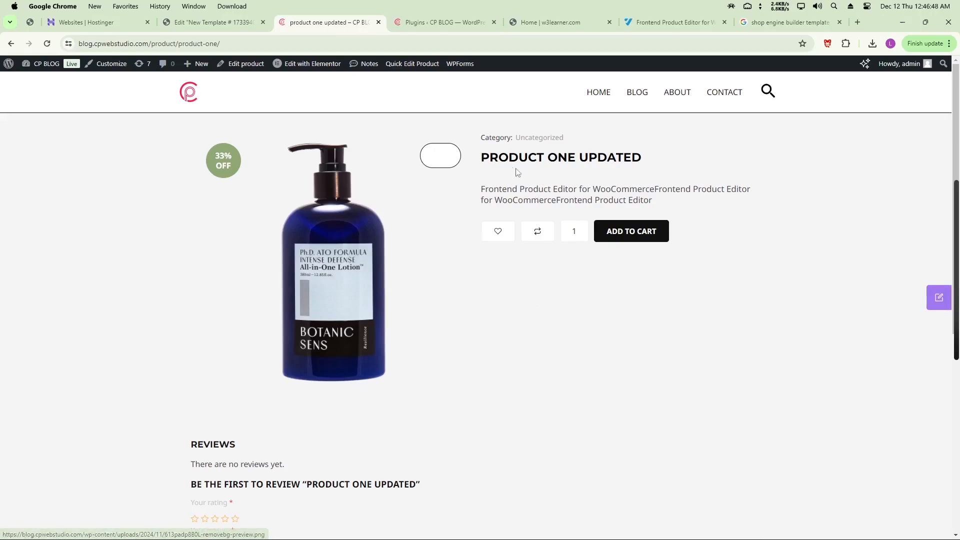
Recheck the renamed title and description, then reopen the Update Product panel
drag(489, 158, 642, 158)
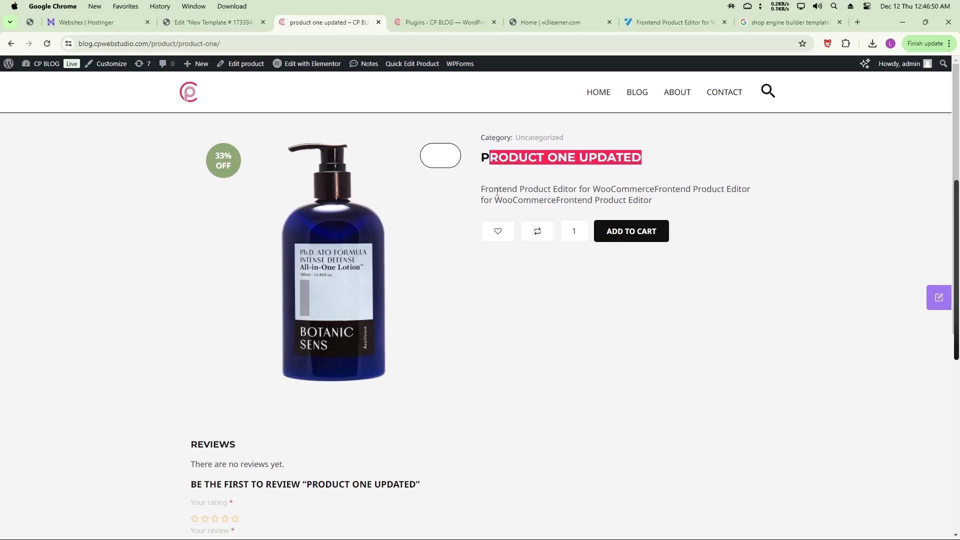
triple_click(530, 162)
click(532, 215)
drag(481, 193, 638, 195)
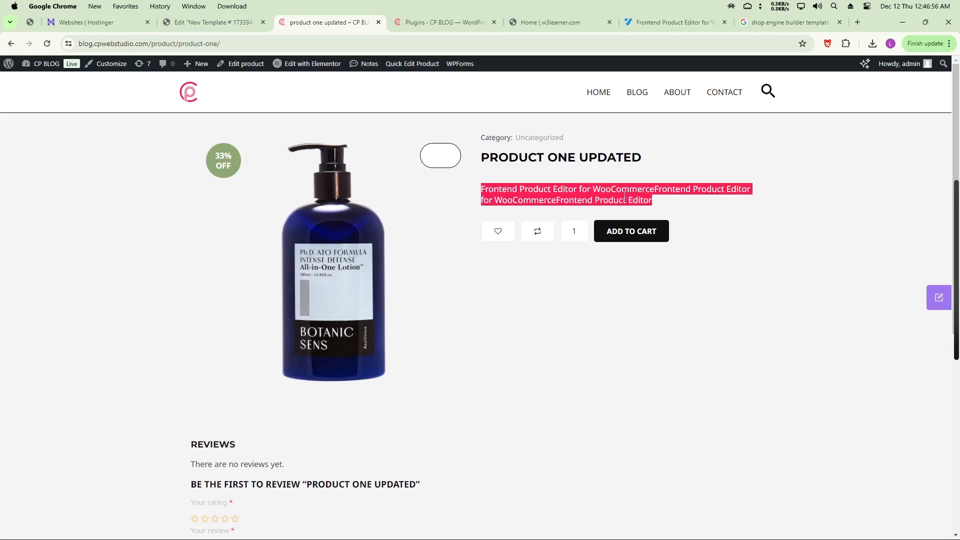
click(581, 193)
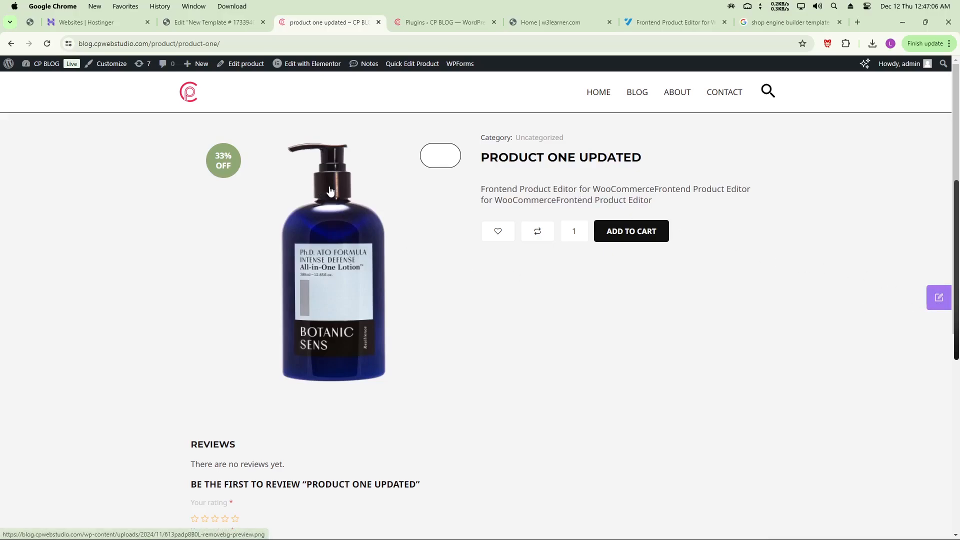
click(939, 298)
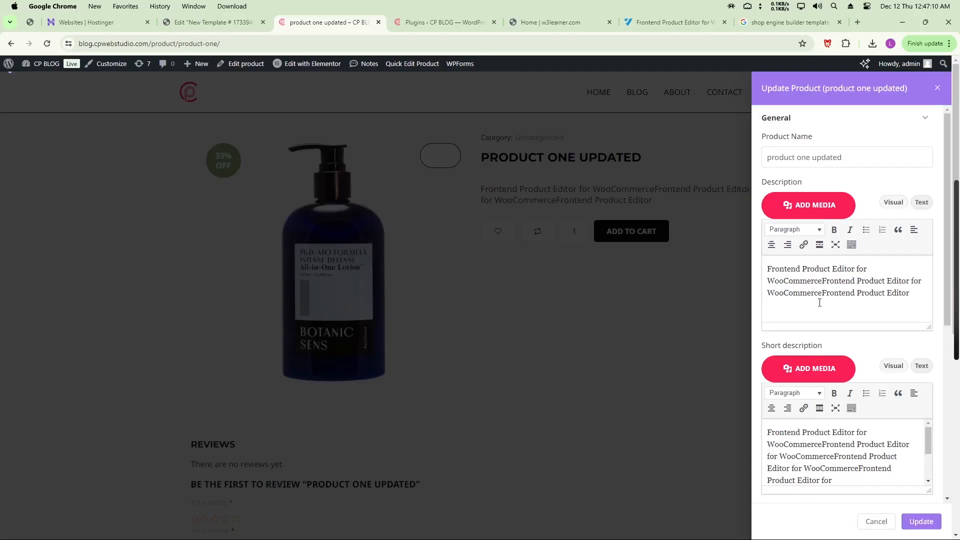
Scroll through the Price, Inventory and Shipping sections, then show the Installed Plugins page
scroll(819, 302, down, 5)
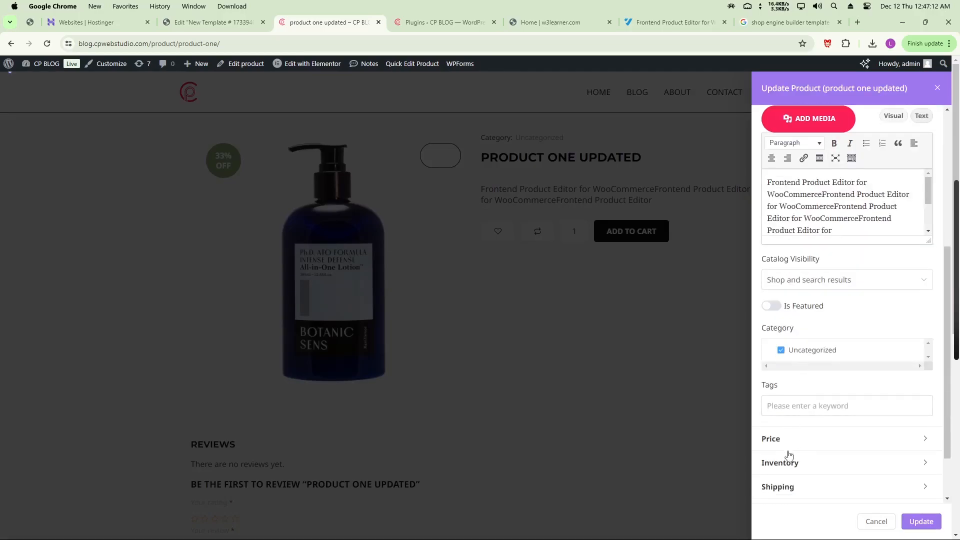
scroll(789, 455, down, 2)
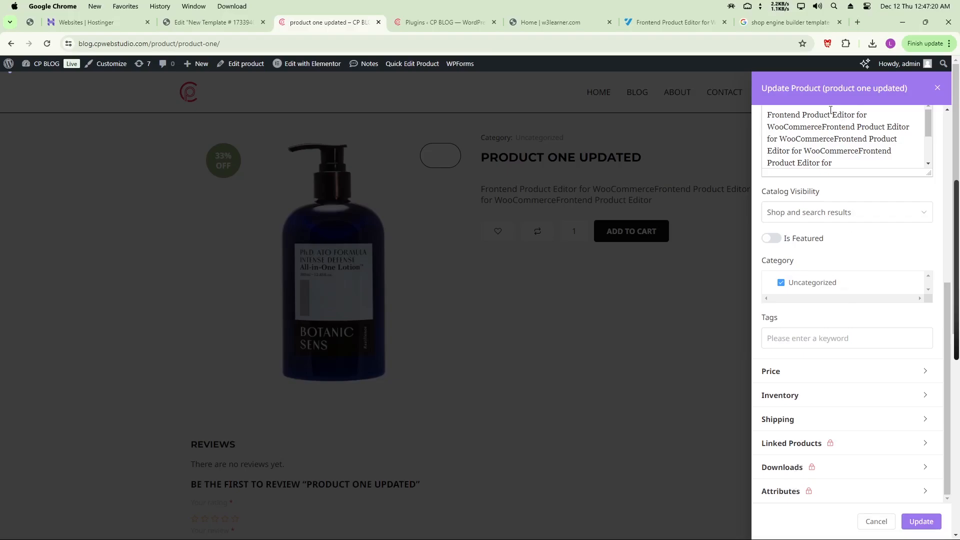
click(425, 22)
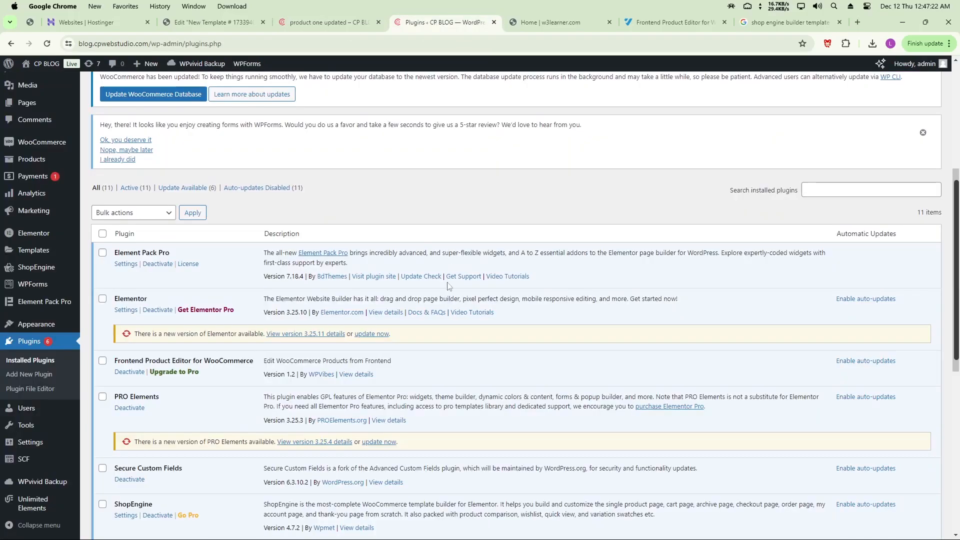